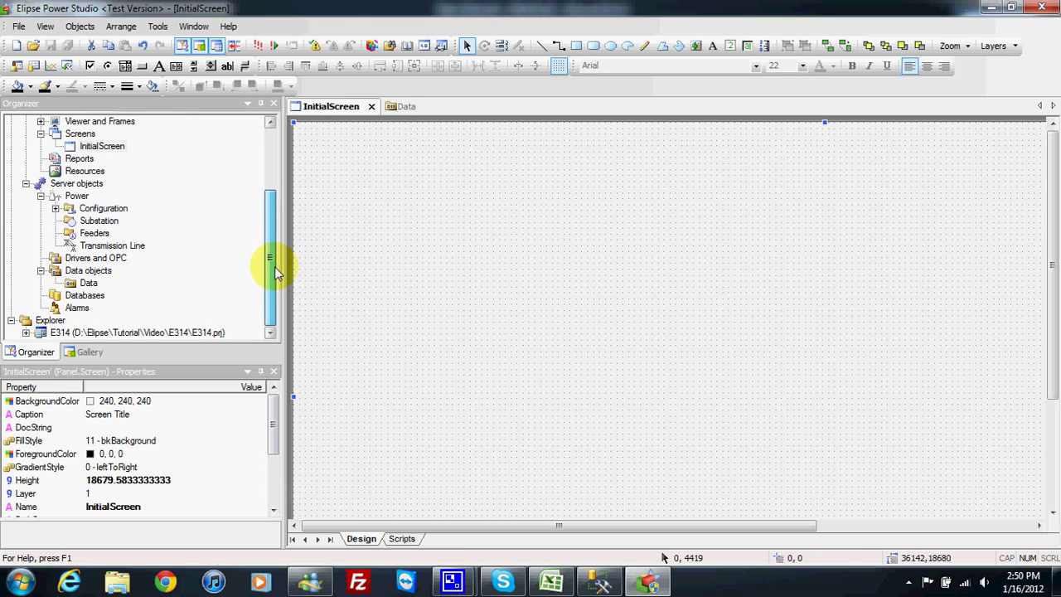
# Insert one demo tag with the default name into the Data object and select it.
pyautogui.click(89, 283)
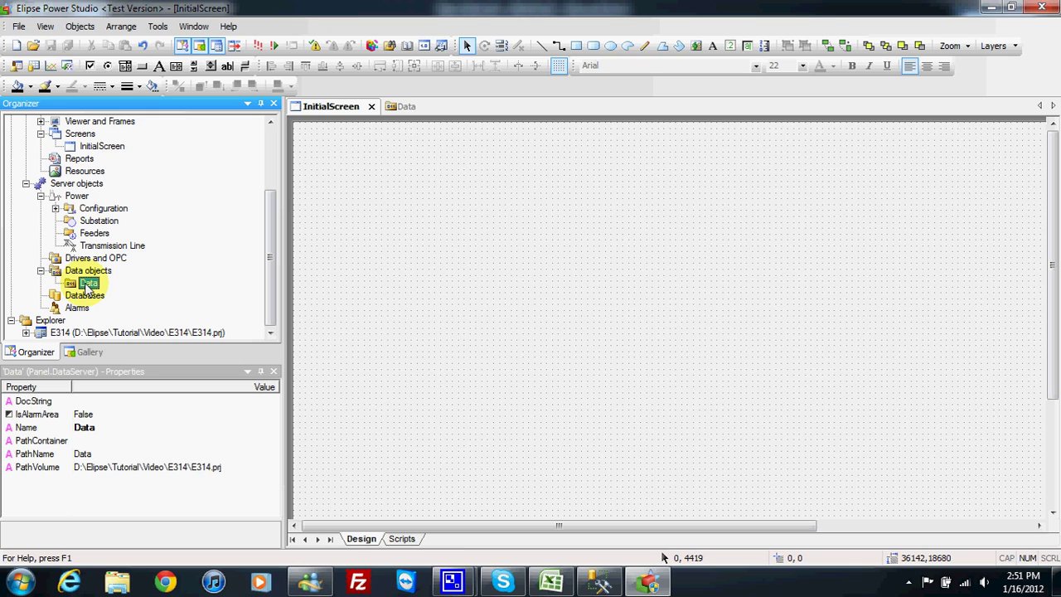
pyautogui.rightClick(87, 284)
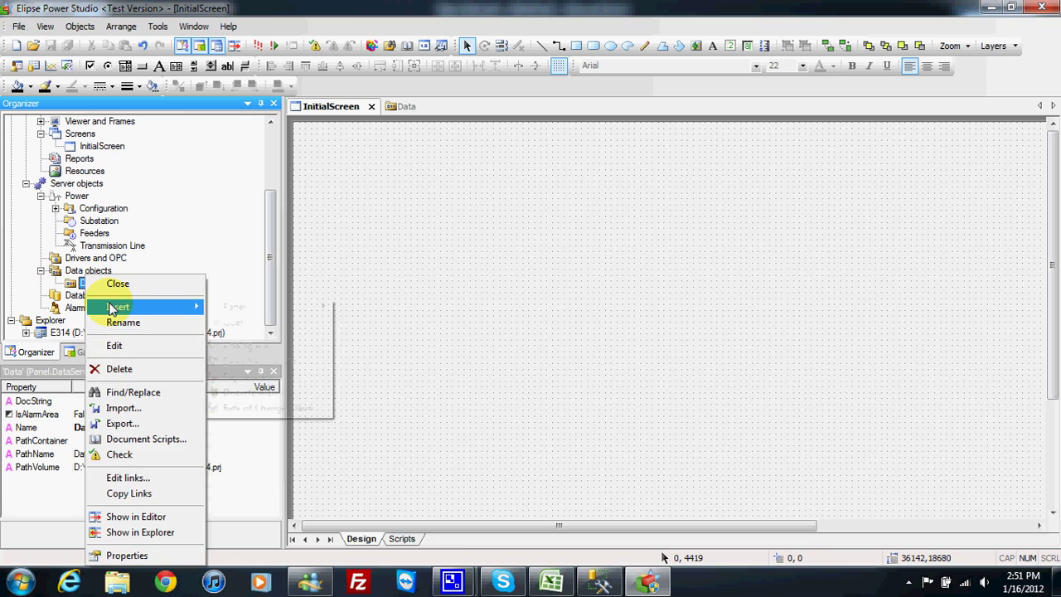
pyautogui.moveTo(112, 309)
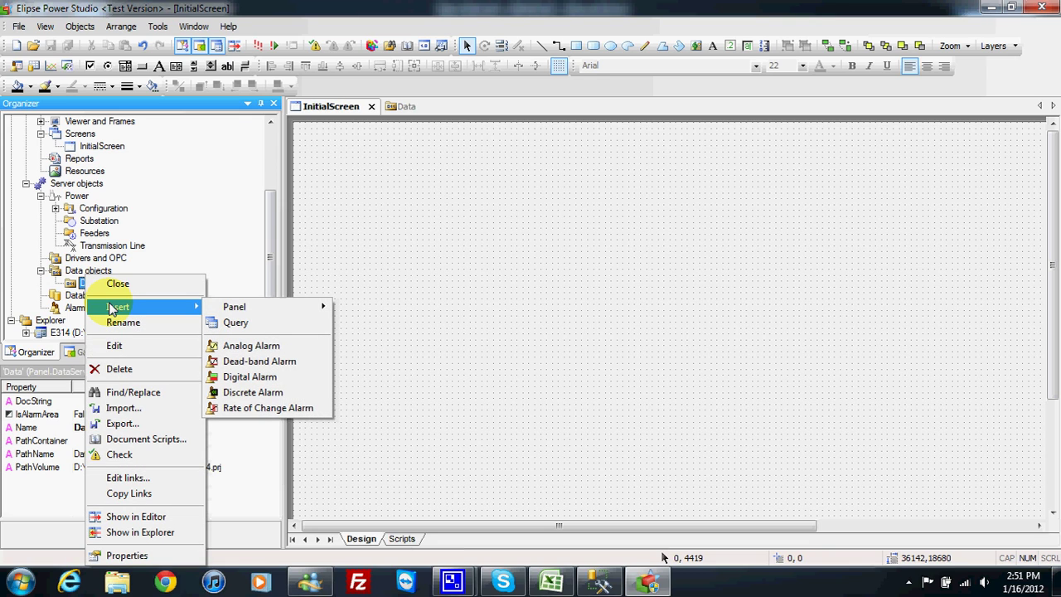
pyautogui.moveTo(236, 306)
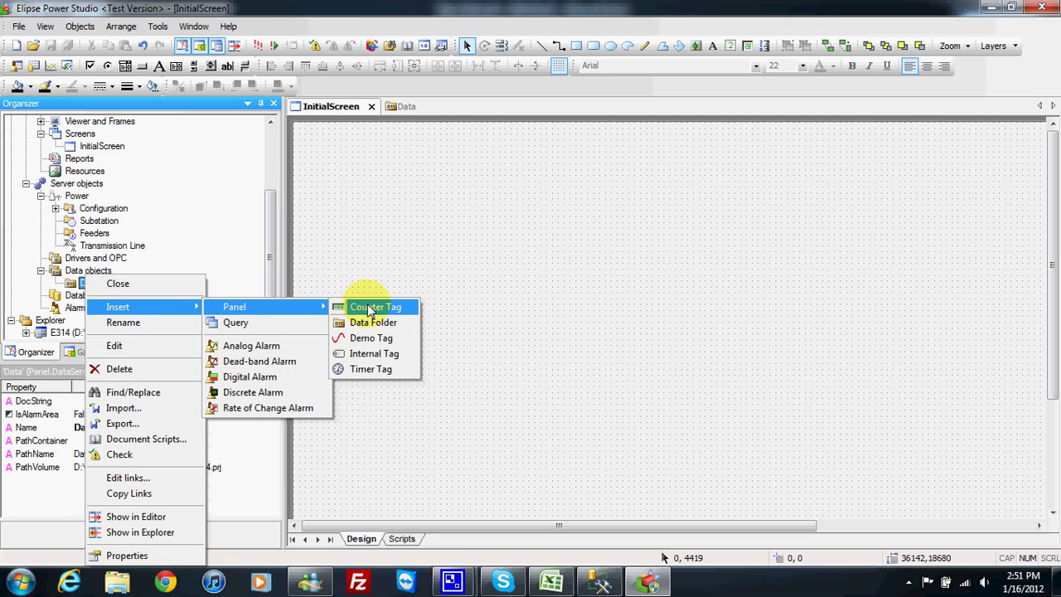
pyautogui.click(383, 339)
pyautogui.click(503, 326)
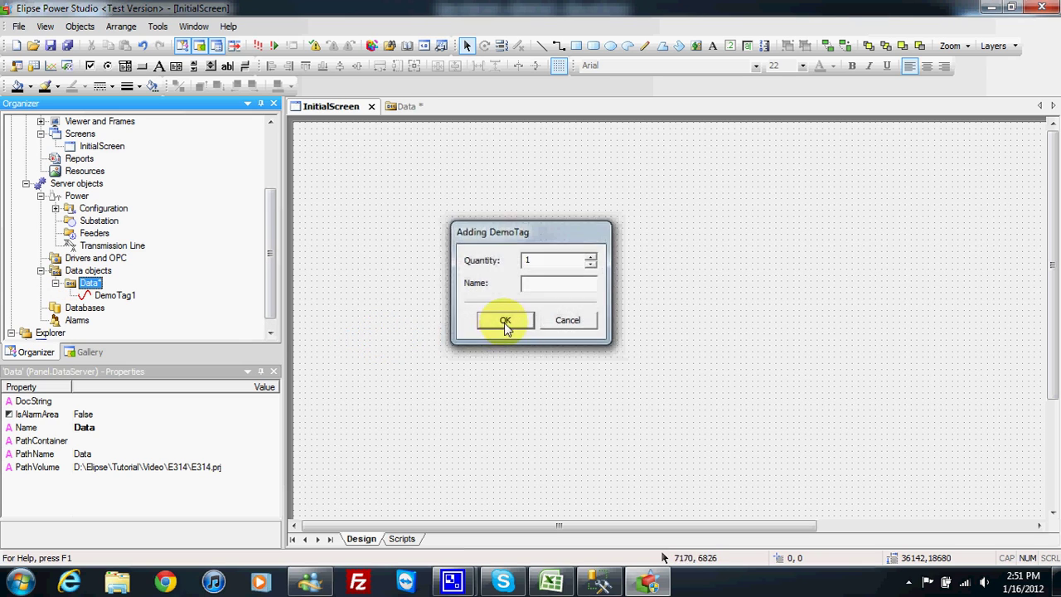
pyautogui.click(114, 295)
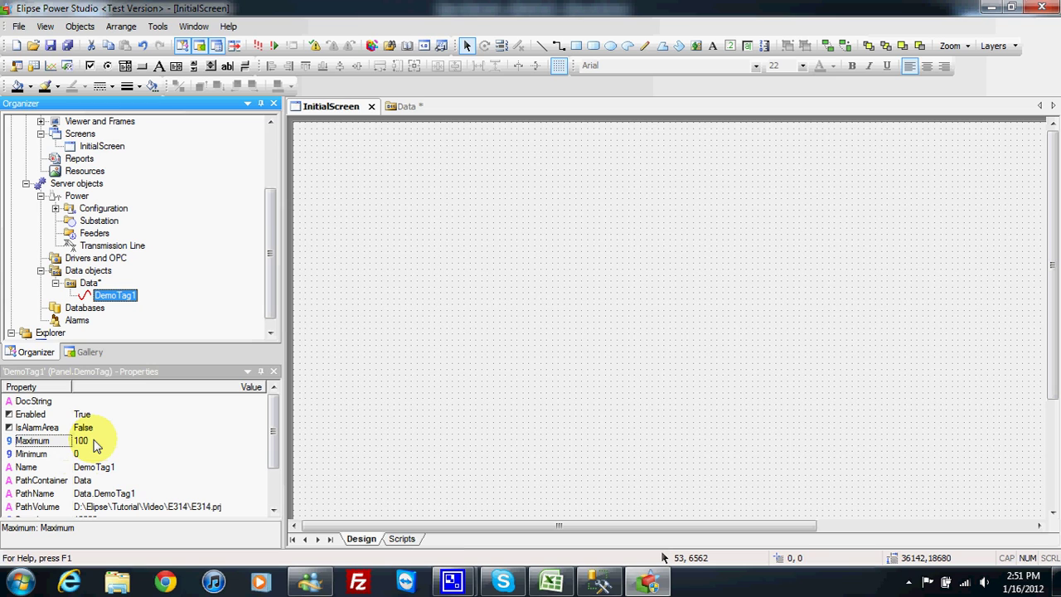
# Add a second demo tag to the Data object, keeping quantity 1 and the default name.
pyautogui.rightClick(93, 283)
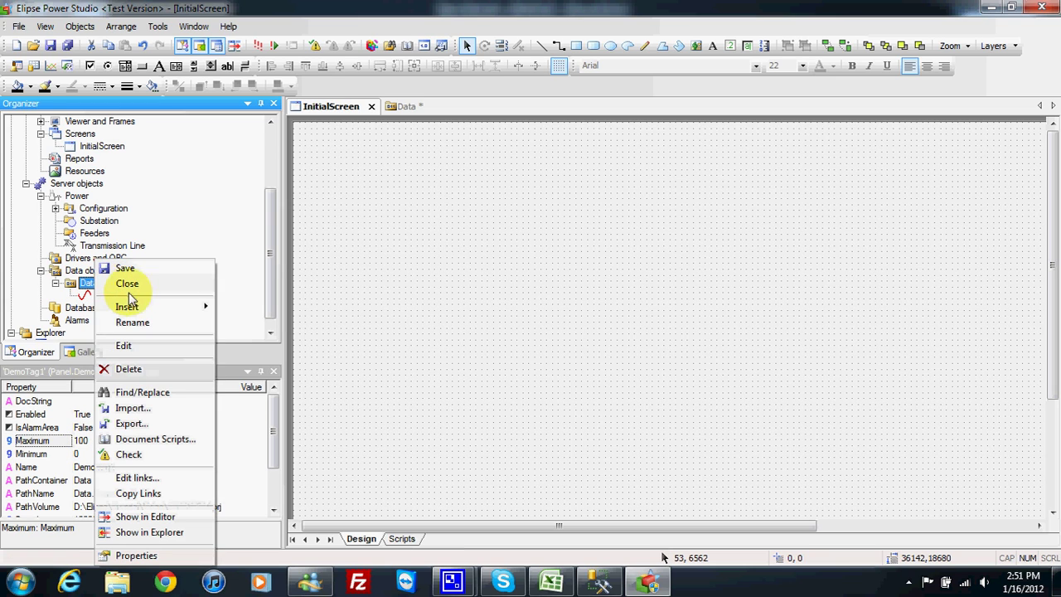
pyautogui.moveTo(214, 311)
pyautogui.moveTo(274, 307)
pyautogui.click(381, 336)
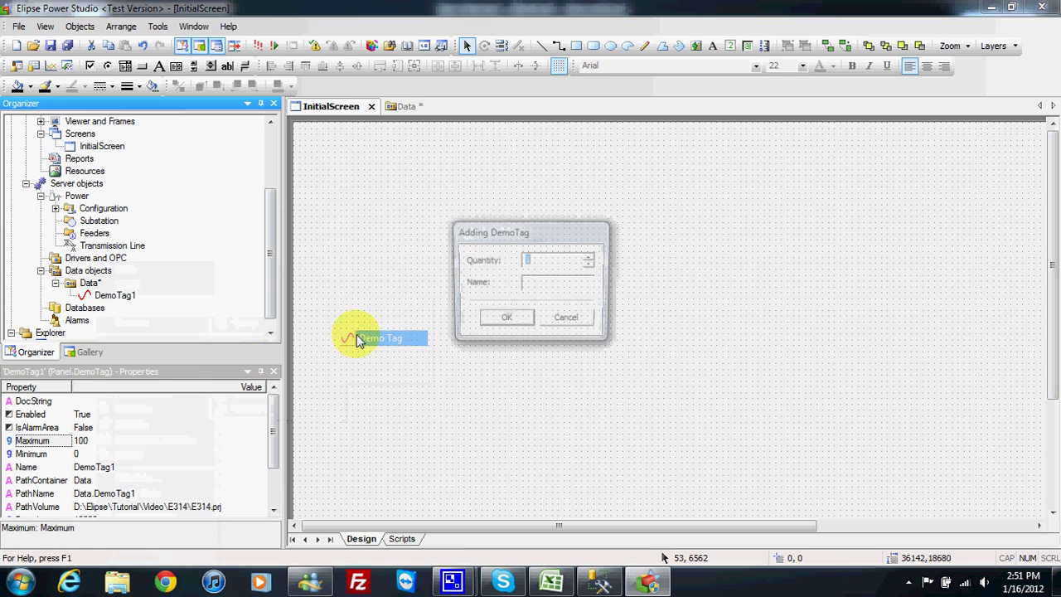
pyautogui.click(505, 319)
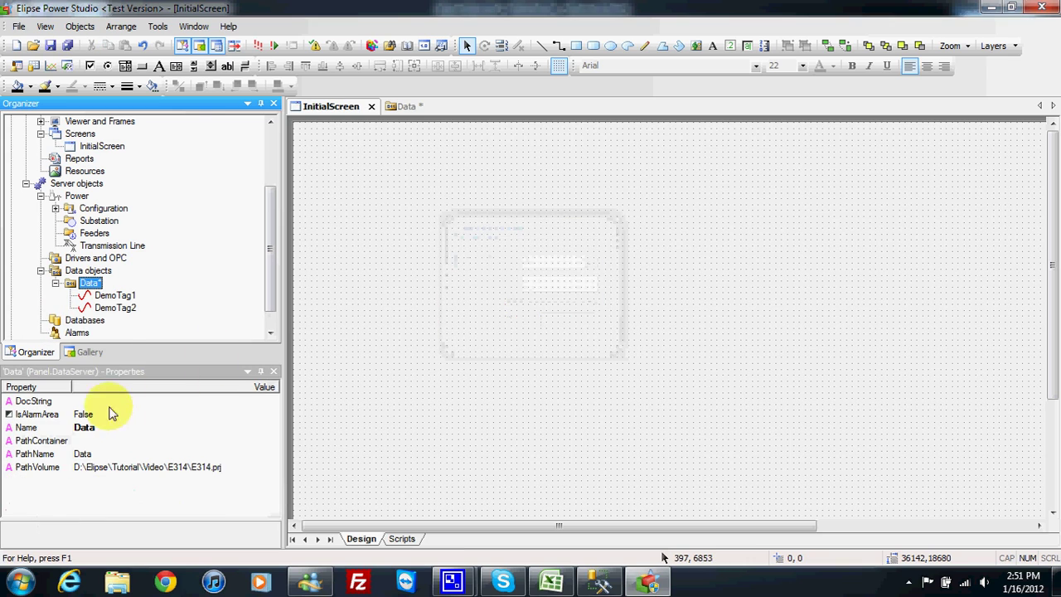
# Set the Maximum property of DemoTag2 to 10.
pyautogui.click(120, 309)
pyautogui.click(83, 440)
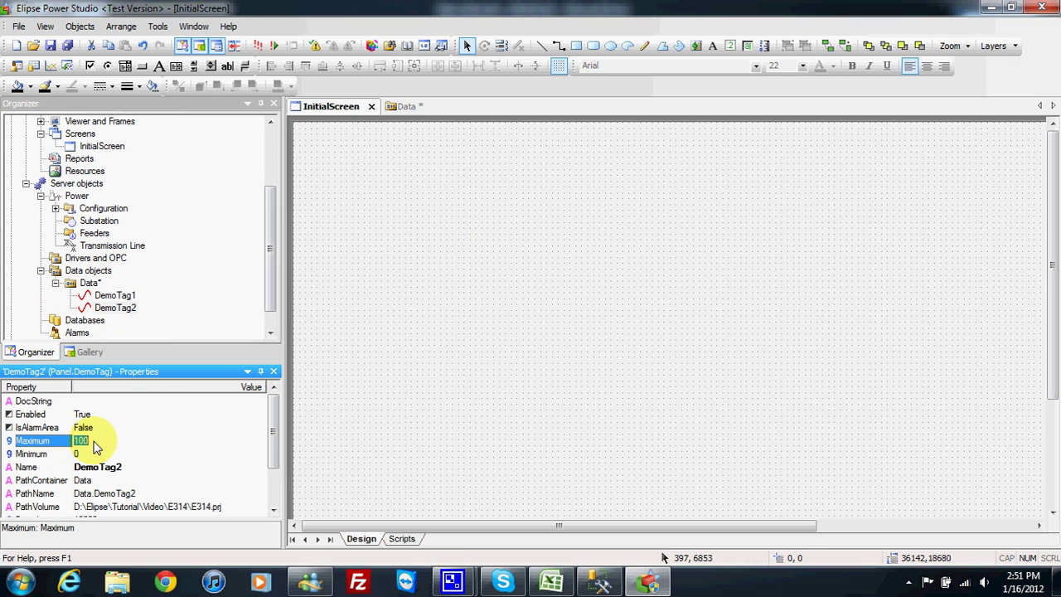
pyautogui.write('10')
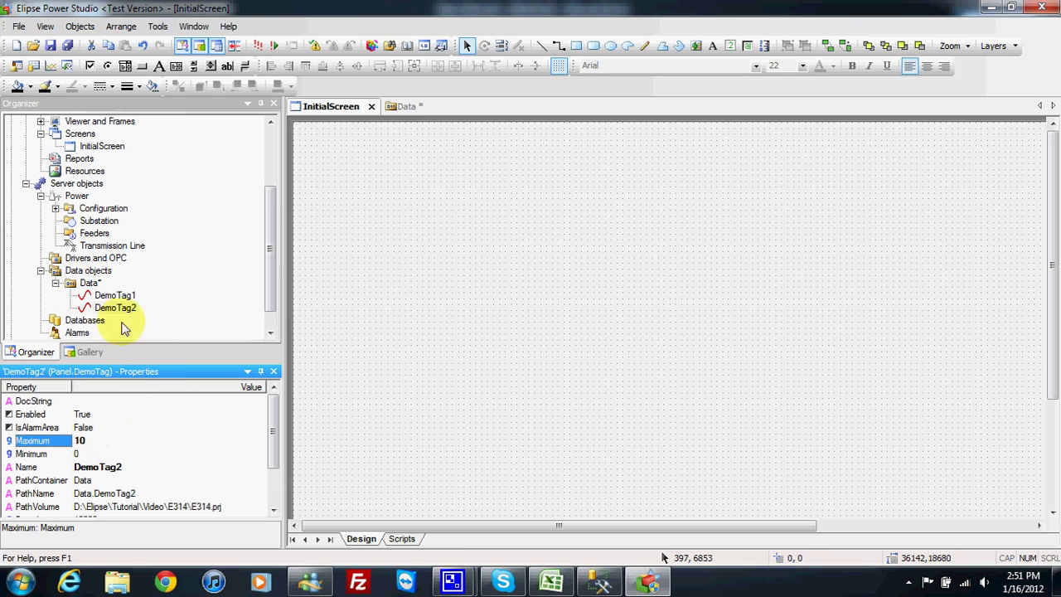
# Insert one internal tag into the Data object, keeping the default name.
pyautogui.rightClick(90, 283)
pyautogui.moveTo(132, 305)
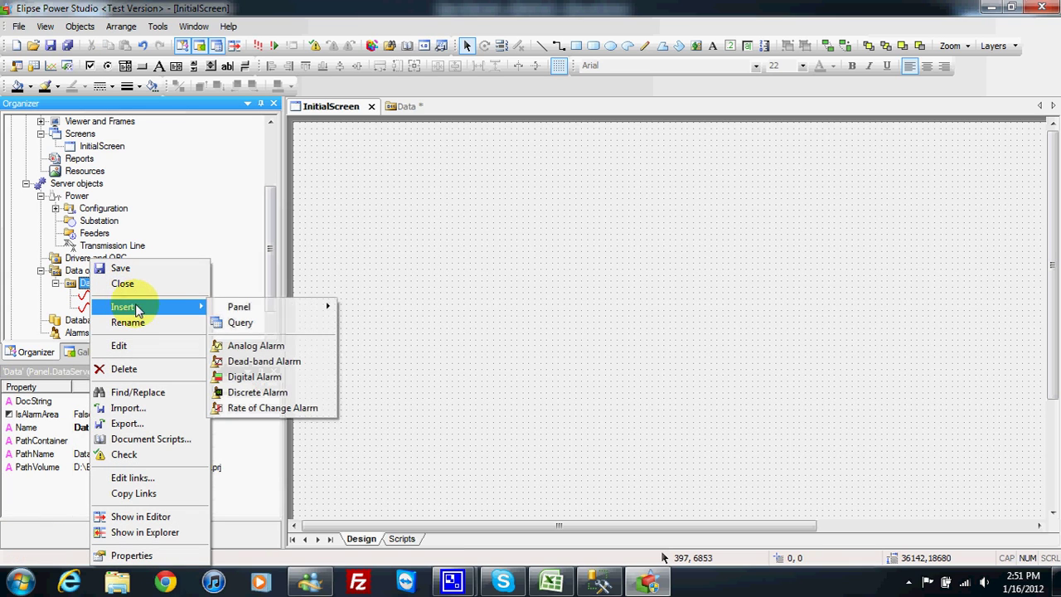
pyautogui.moveTo(282, 305)
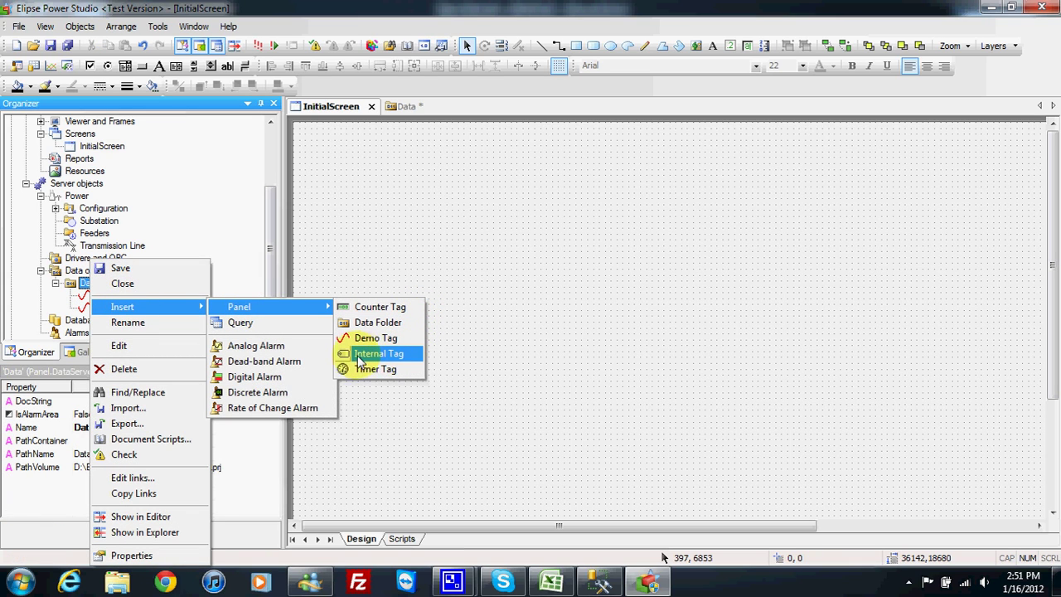
pyautogui.click(396, 361)
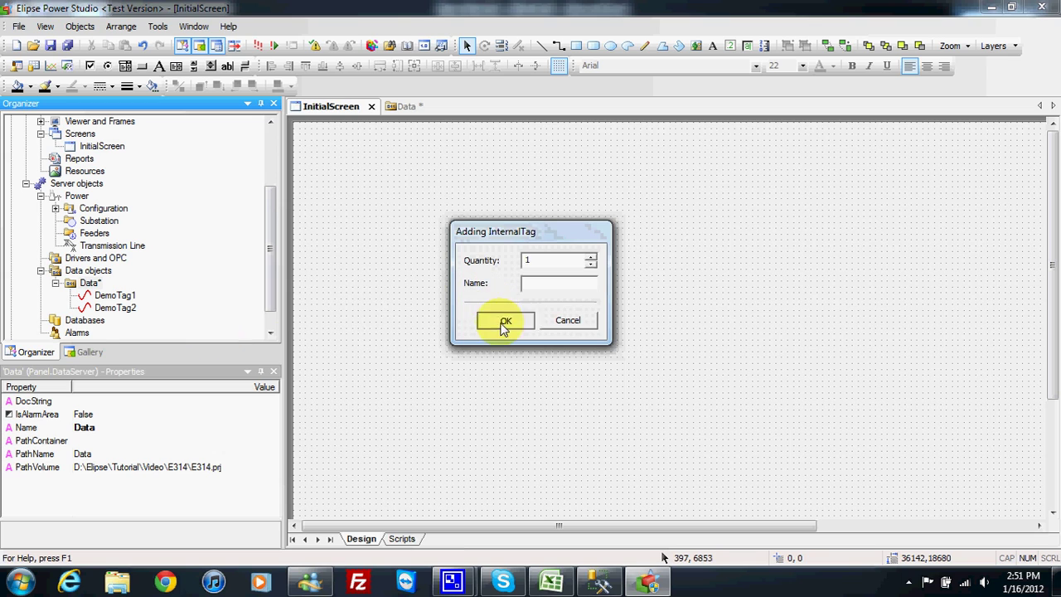
pyautogui.click(502, 322)
# Give InternalTag1 an Integer value of 88 and save all project changes.
pyautogui.click(274, 464)
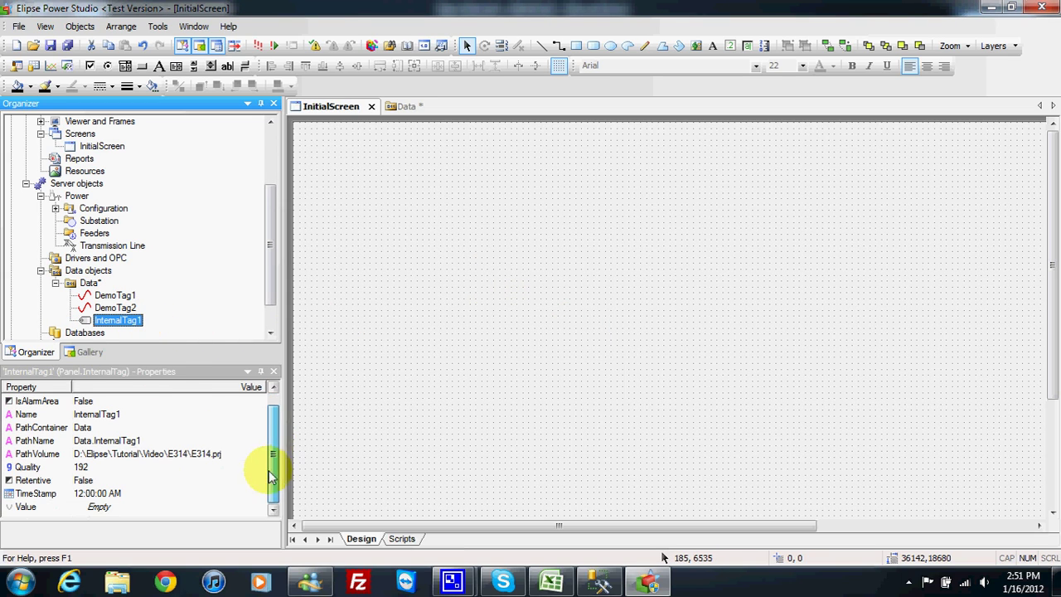
pyautogui.click(166, 507)
pyautogui.click(261, 509)
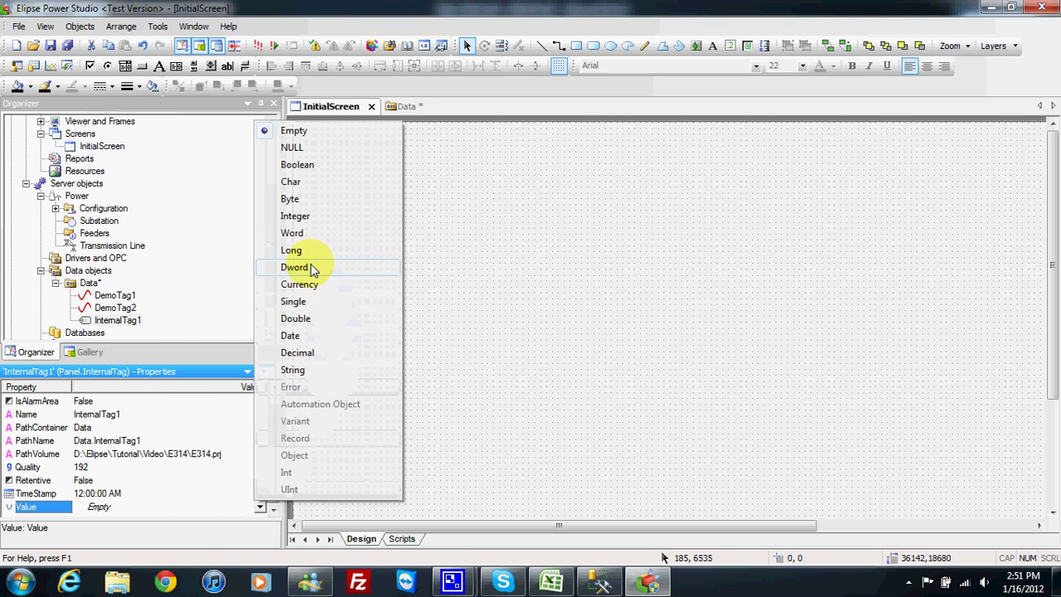
pyautogui.click(306, 219)
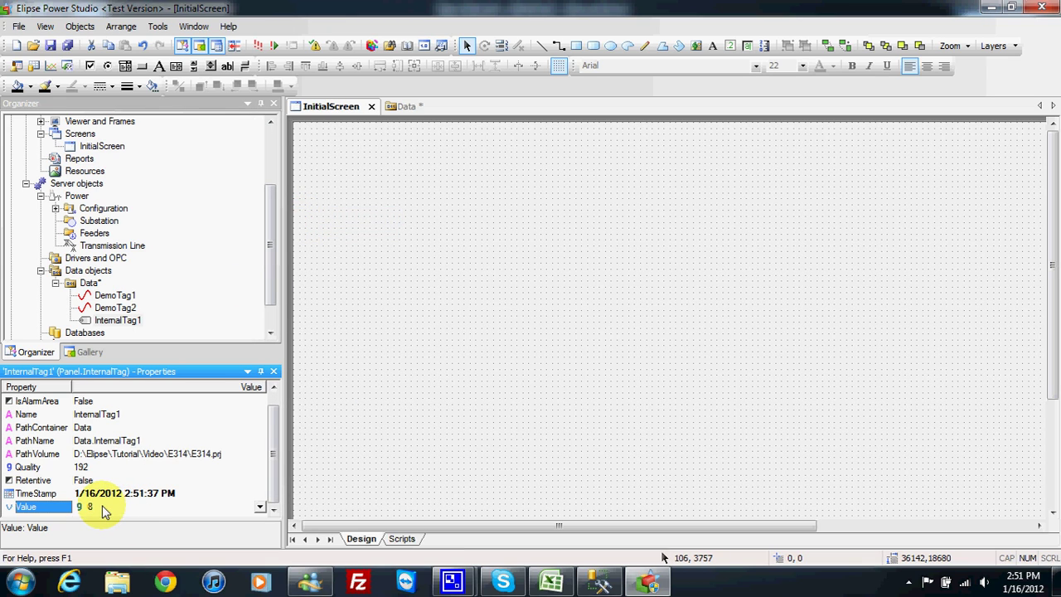
pyautogui.click(70, 48)
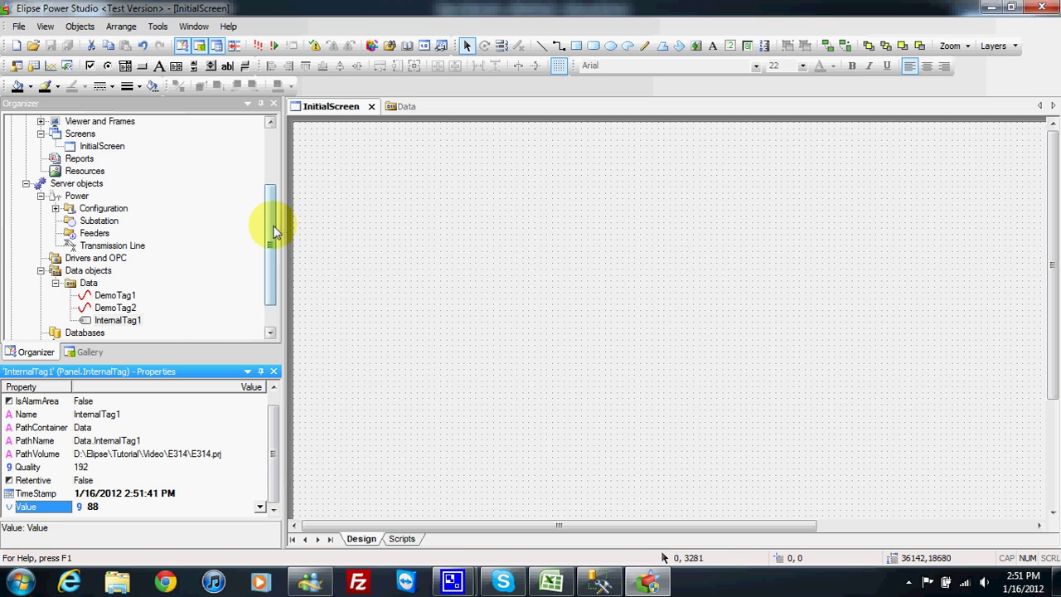
# Insert a database object into E314.prj under Databases.
pyautogui.scroll(-1, 270, 232)
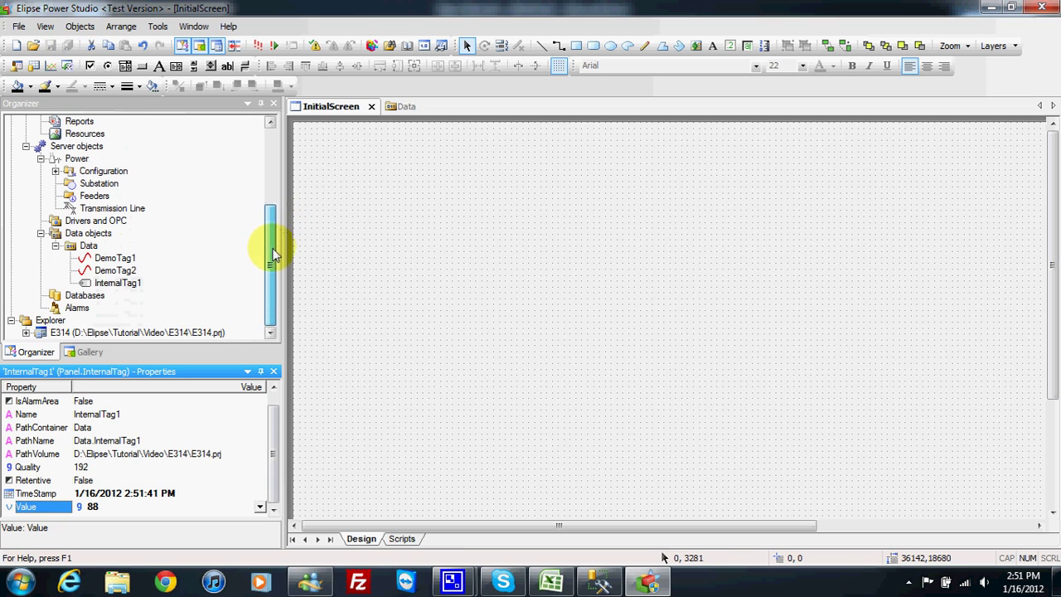
pyautogui.click(79, 300)
pyautogui.rightClick(92, 299)
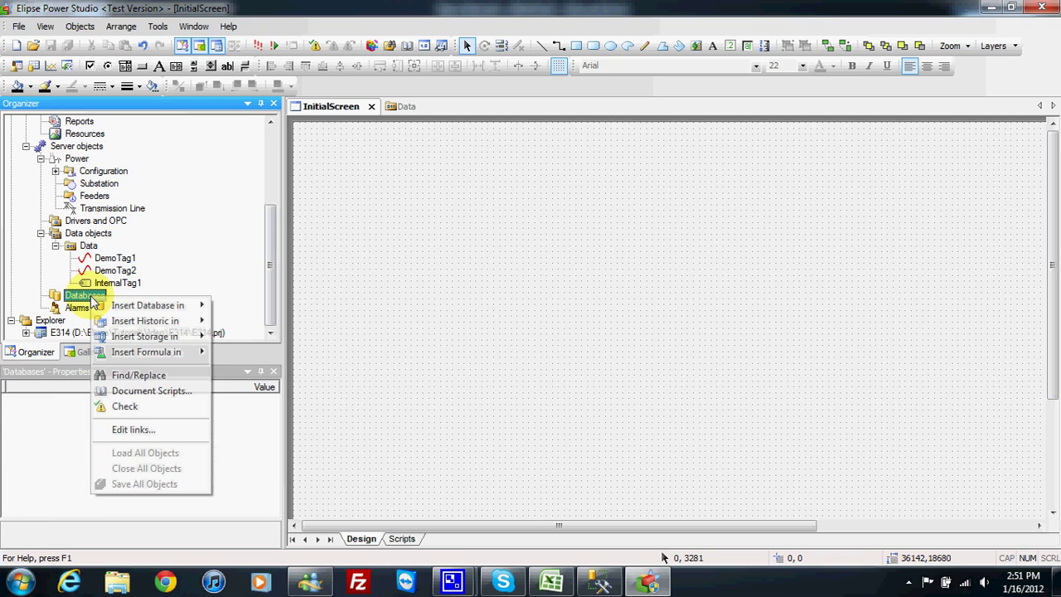
pyautogui.moveTo(118, 309)
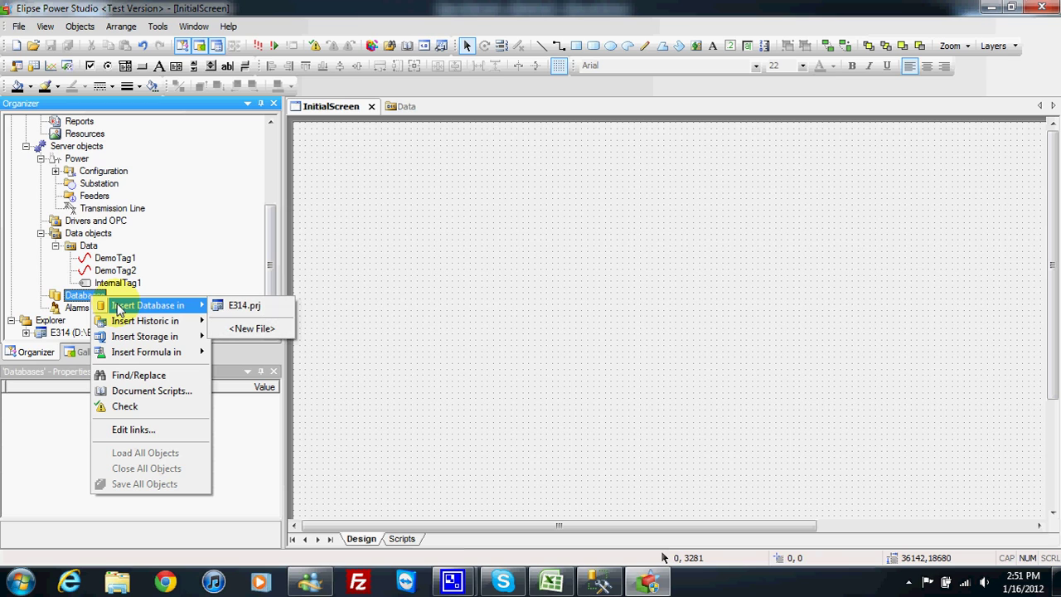
pyautogui.click(242, 306)
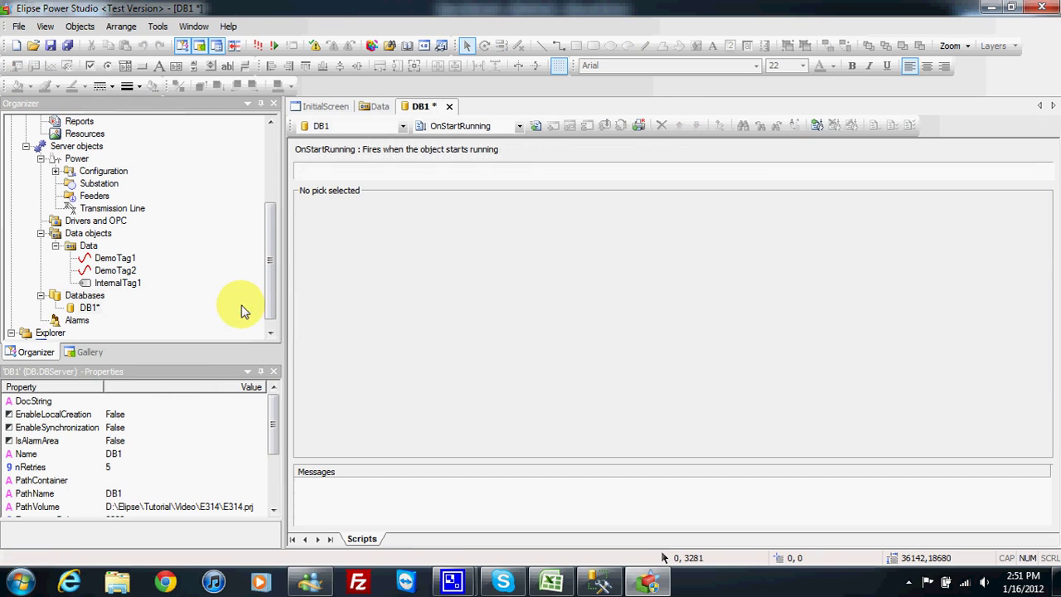
# Configure DB1 as a stSqlServer database, entering the server name and E3 as the database.
pyautogui.click(89, 308)
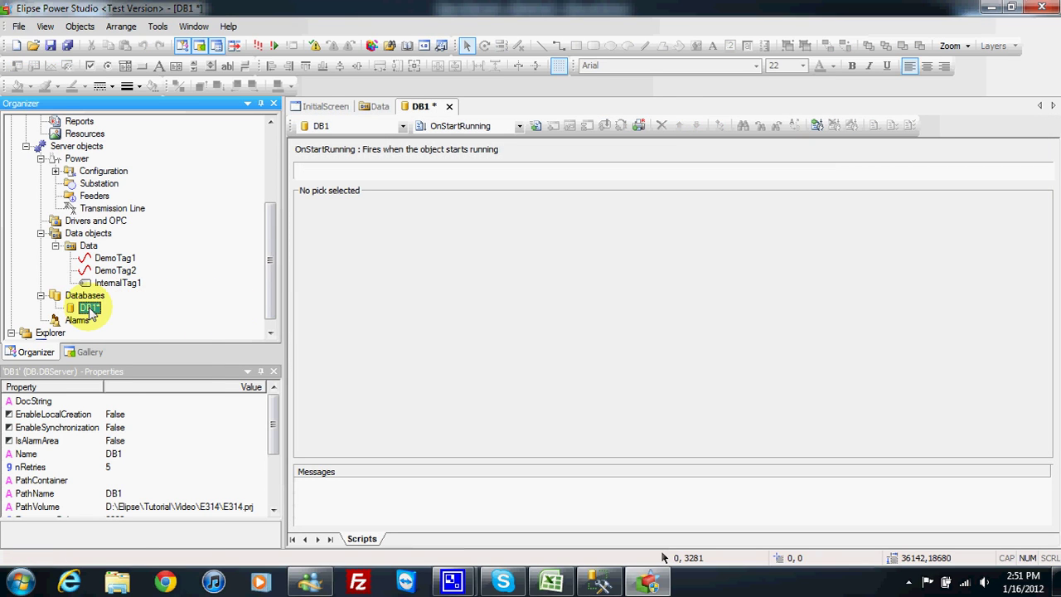
pyautogui.rightClick(89, 309)
pyautogui.click(170, 557)
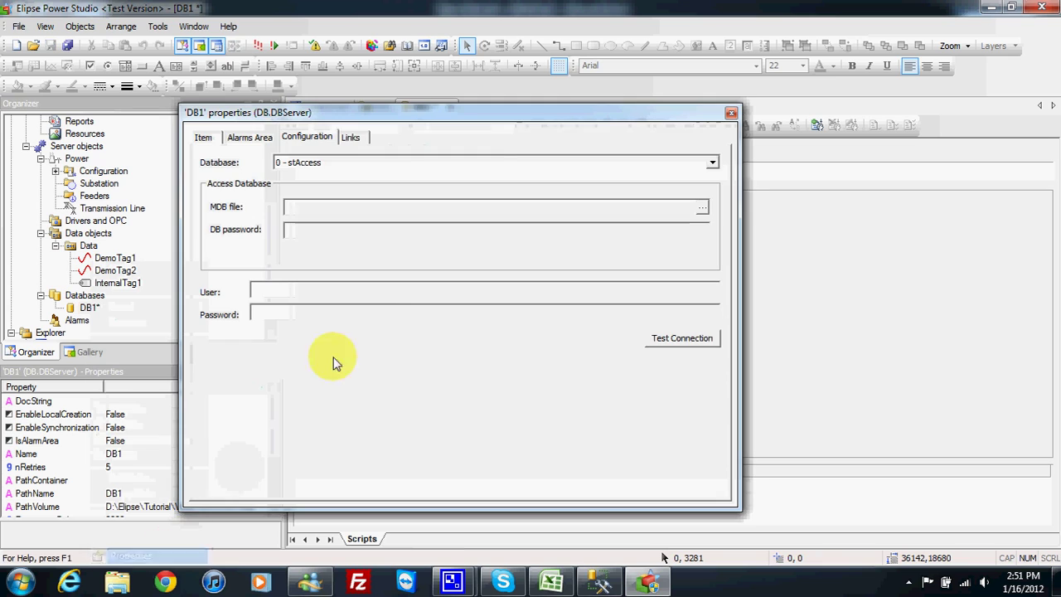
pyautogui.click(383, 209)
pyautogui.click(383, 162)
pyautogui.click(321, 197)
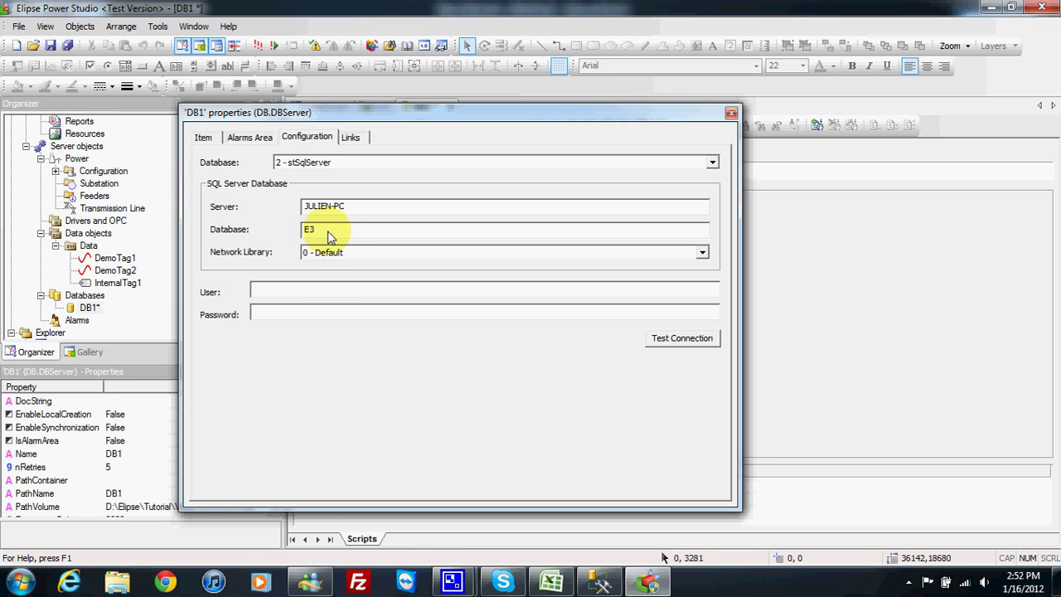
# Enter sa as DB1's user, fill in the database password, and test the connection.
pyautogui.click(328, 288)
pyautogui.write('sa')
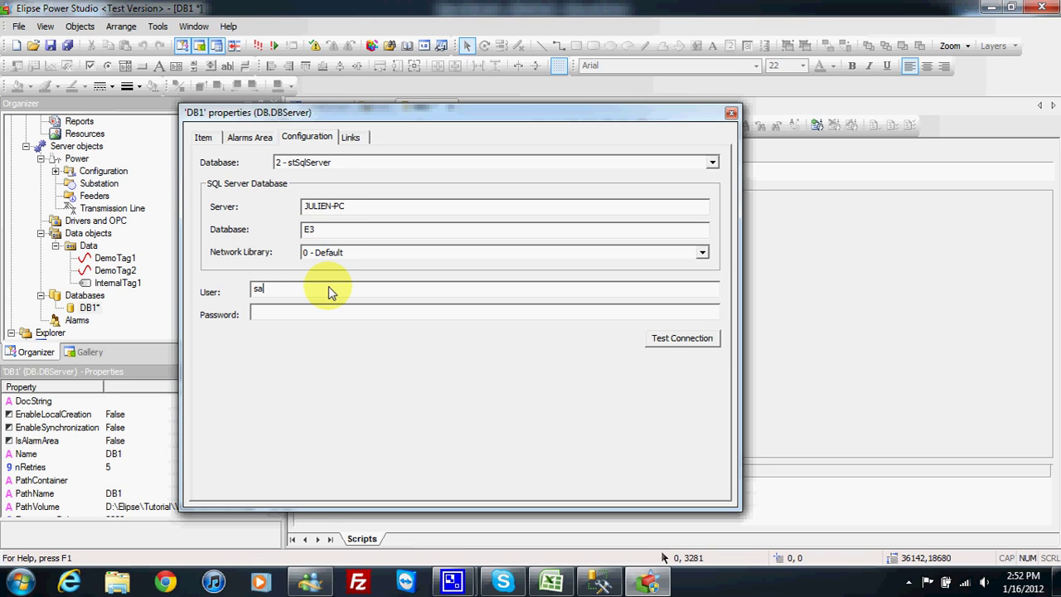
pyautogui.click(331, 310)
pyautogui.write('********')
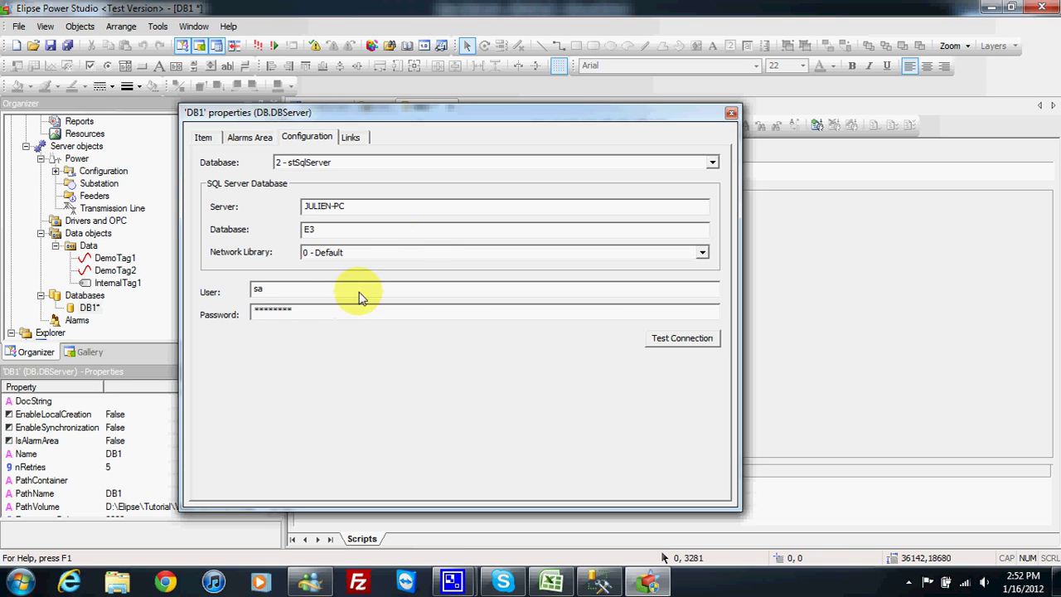
pyautogui.click(665, 340)
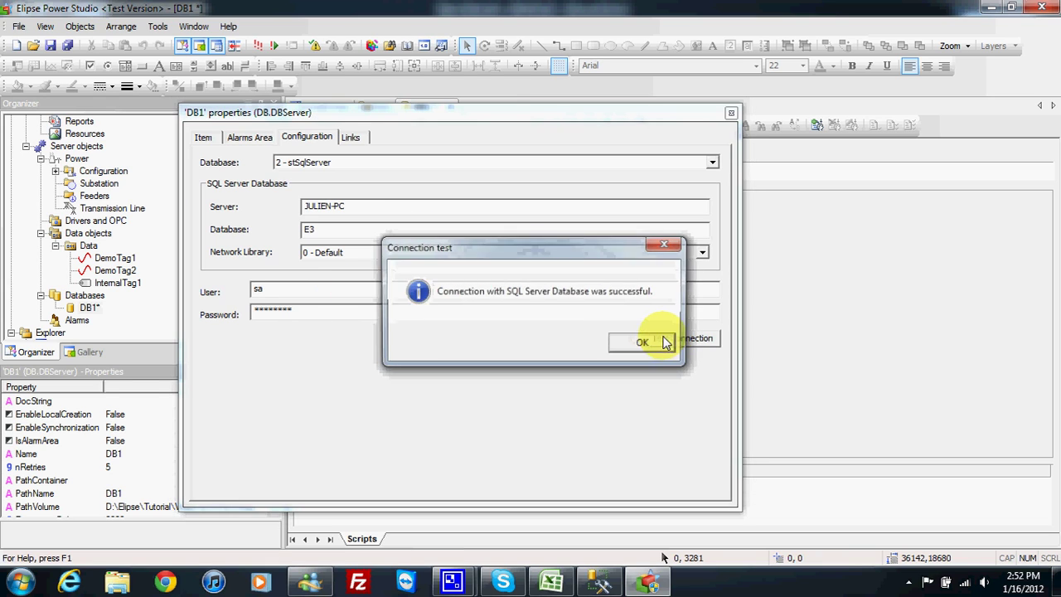
pyautogui.click(636, 339)
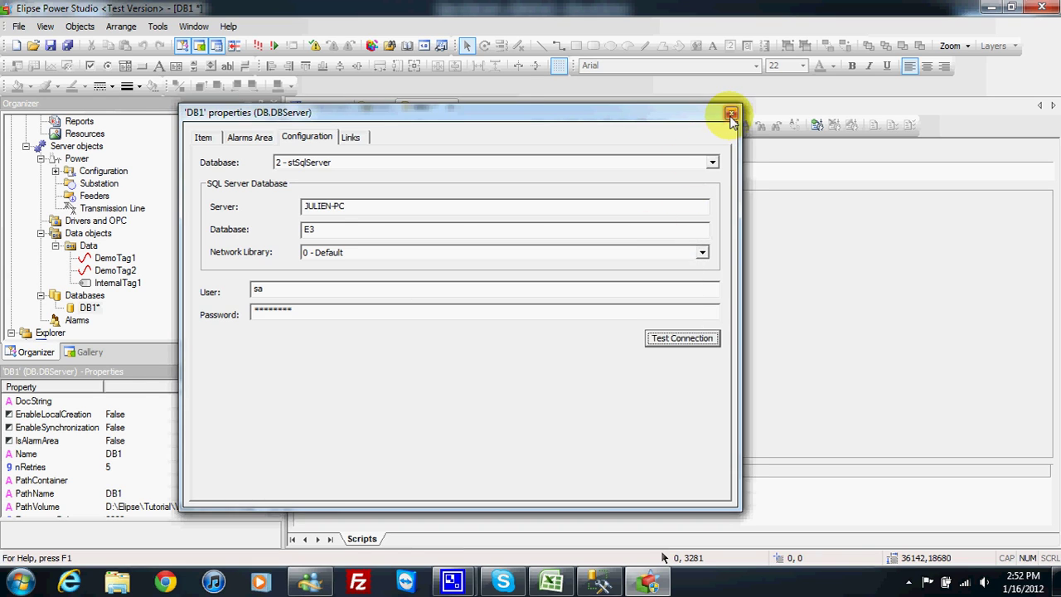
# Close the DB1 properties and save all project changes.
pyautogui.click(730, 113)
pyautogui.moveTo(267, 254); pyautogui.dragTo(268, 278)
pyautogui.click(67, 45)
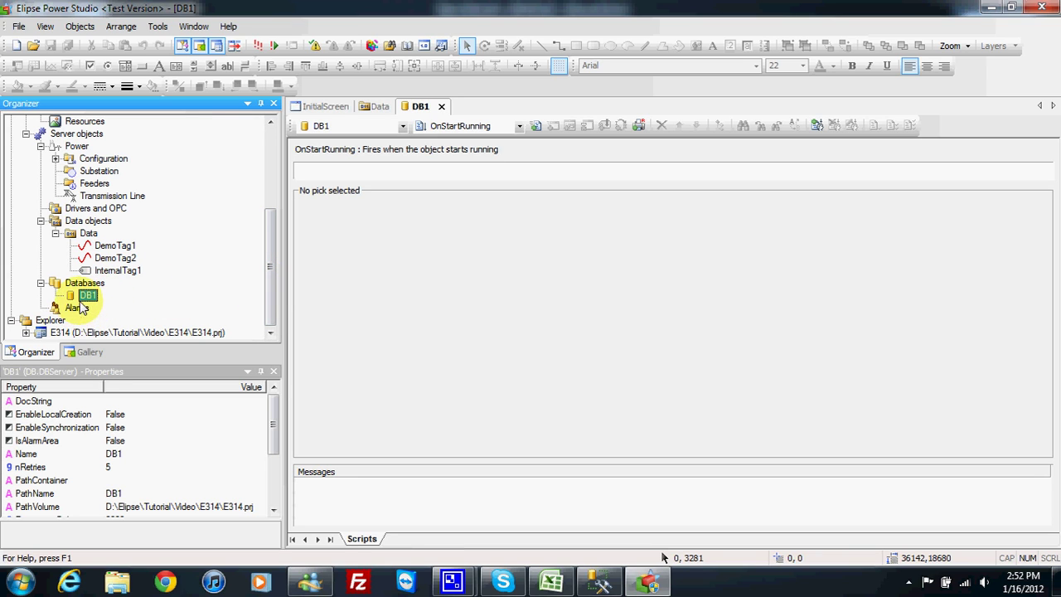
# Insert a Historic object into E314.prj under Databases.
pyautogui.click(95, 286)
pyautogui.rightClick(96, 288)
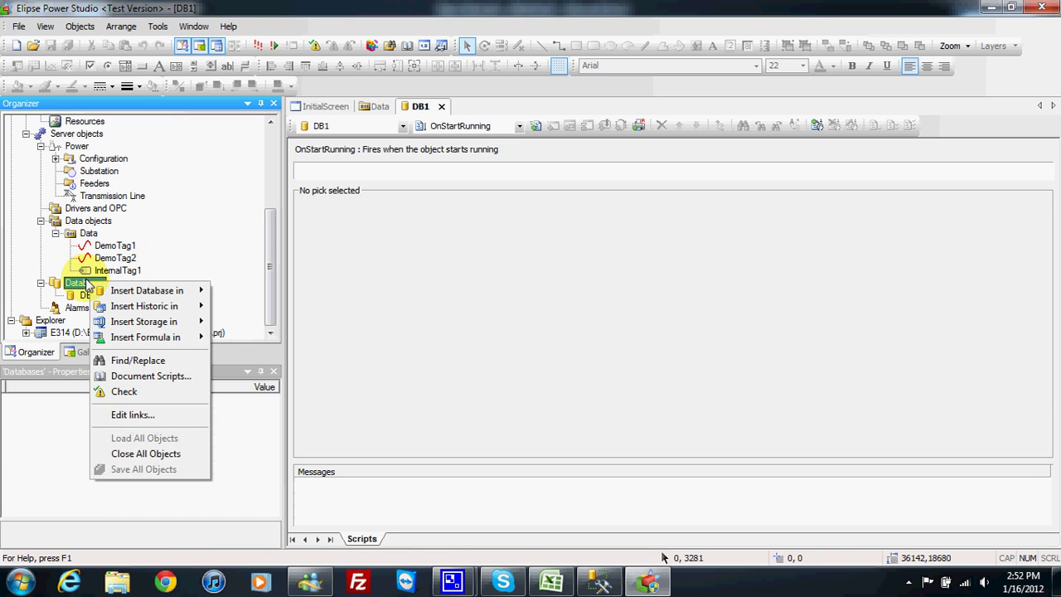
pyautogui.moveTo(121, 311)
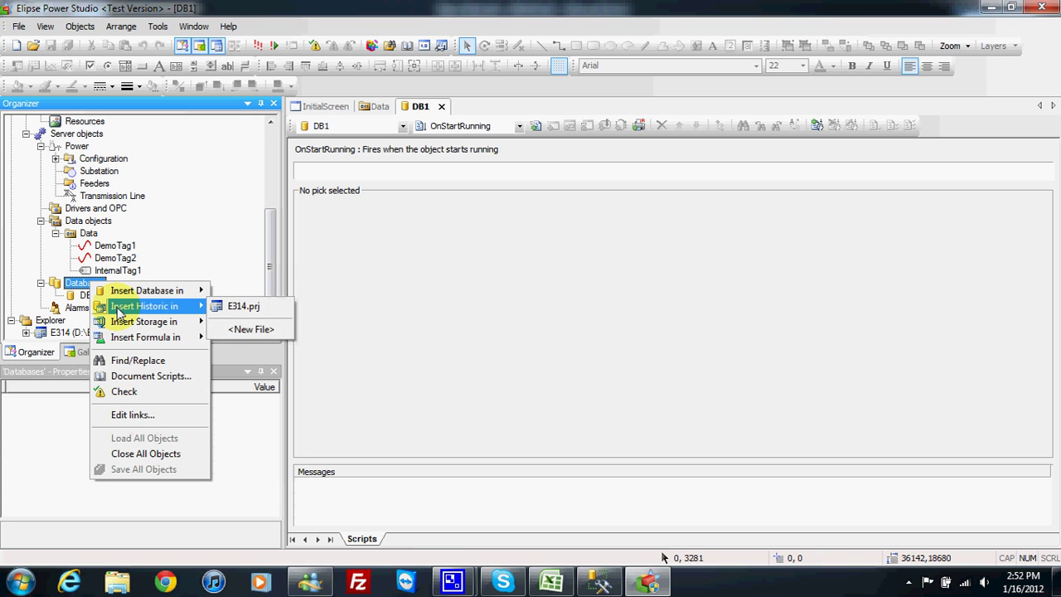
pyautogui.click(251, 308)
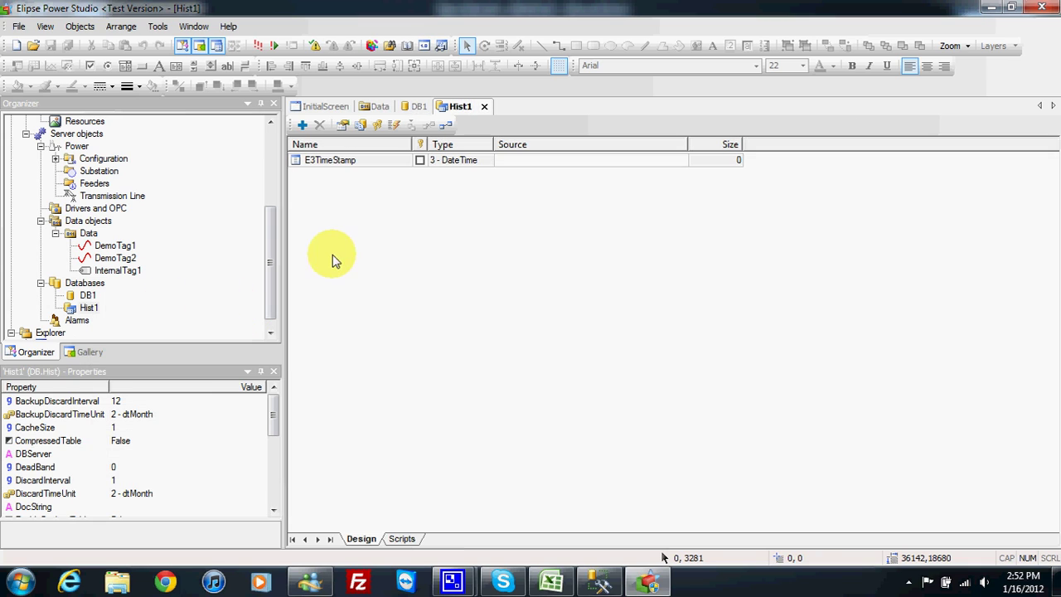
# Add three new fields below E3TimeStamp in the Hist1 table.
pyautogui.click(301, 125)
pyautogui.click(302, 125)
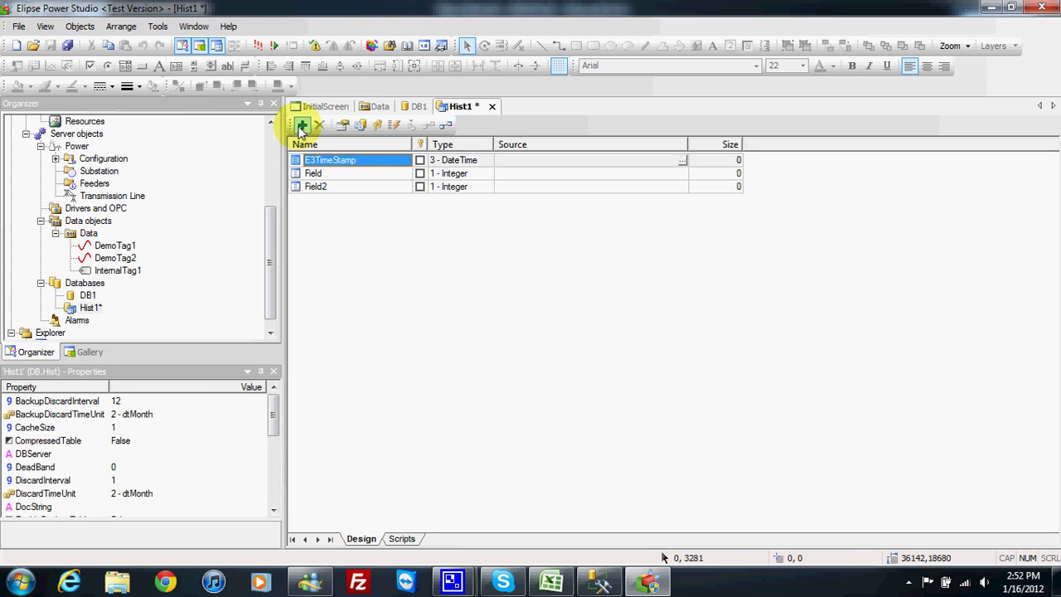
pyautogui.click(301, 125)
# Rename the three new Hist1 fields as DemoTag1, DemoTag2 and InternalTag1.
pyautogui.click(315, 172)
pyautogui.click(323, 176)
pyautogui.write('DemoT')
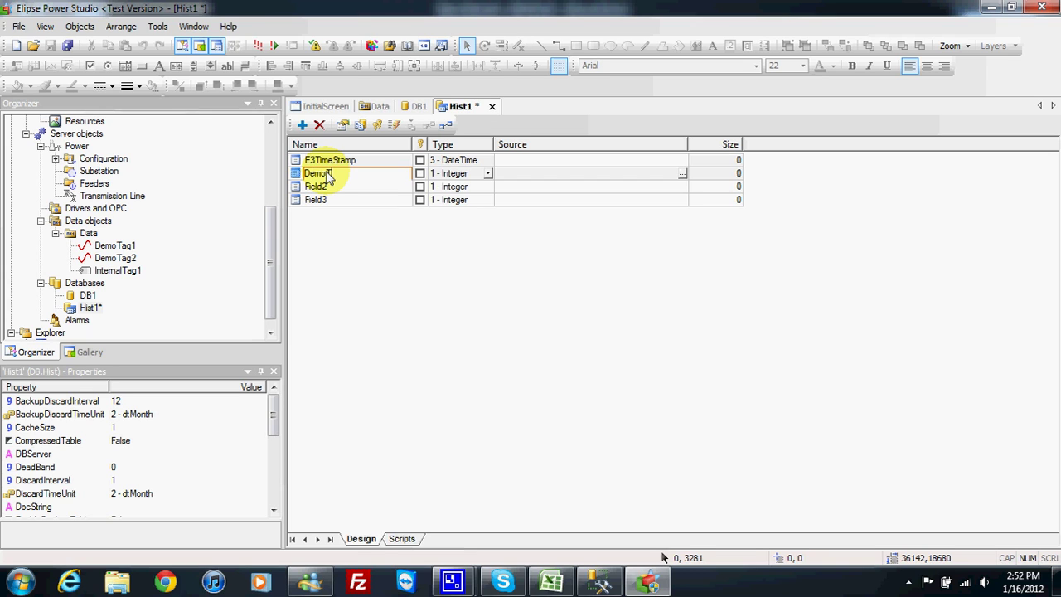
pyautogui.click(328, 187)
pyautogui.click(328, 187)
pyautogui.write('DemoTag2')
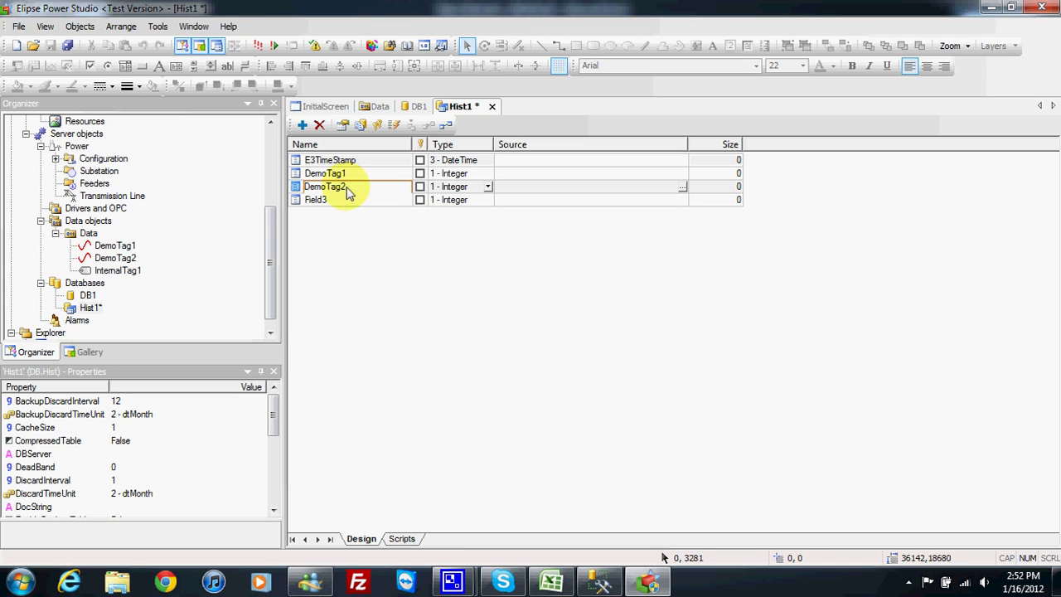
pyautogui.click(348, 204)
pyautogui.click(348, 206)
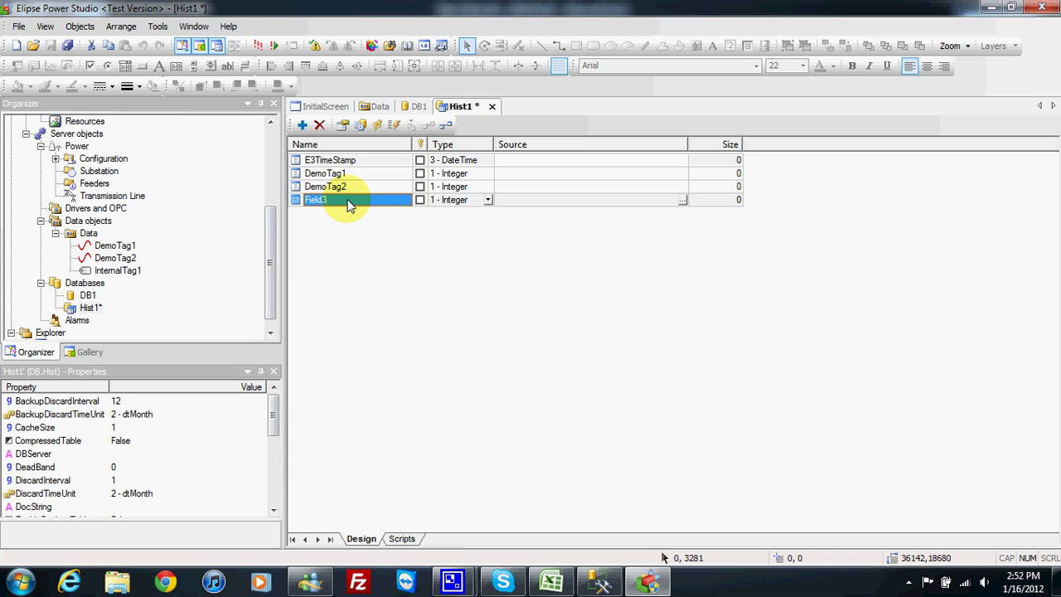
pyautogui.write('Inte')
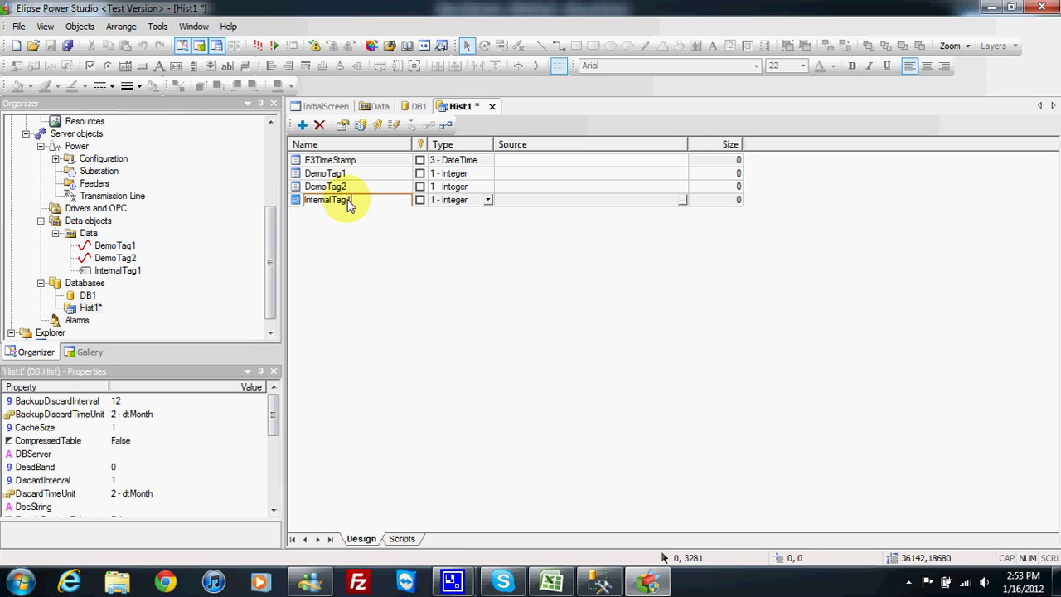
pyautogui.write('rnalTag1')
# Set the source of Hist1's DemoTag1 field to Data.DemoTag1.Value.
pyautogui.click(518, 173)
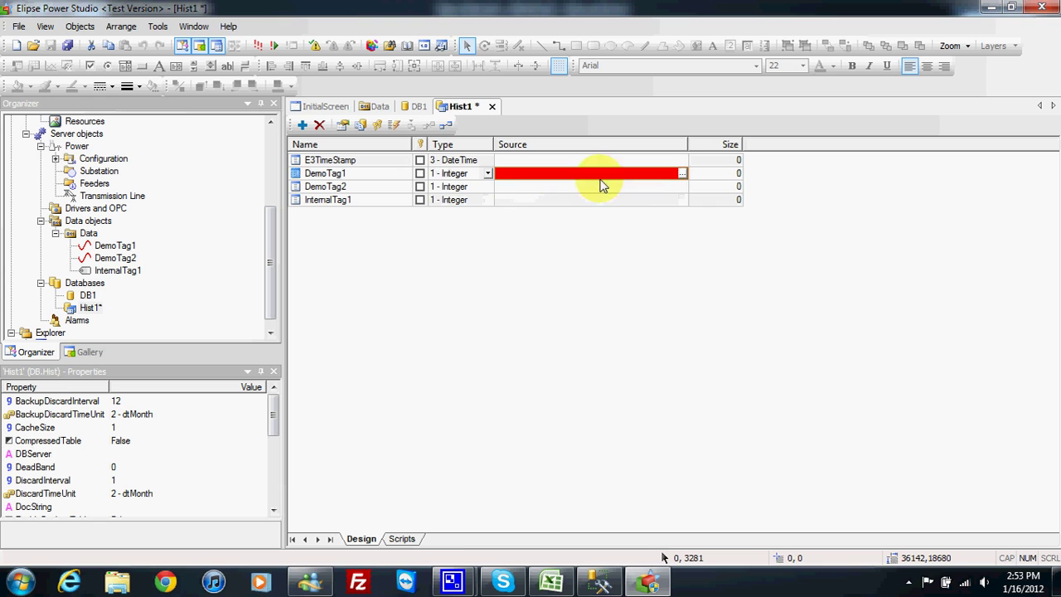
pyautogui.click(681, 176)
pyautogui.click(518, 216)
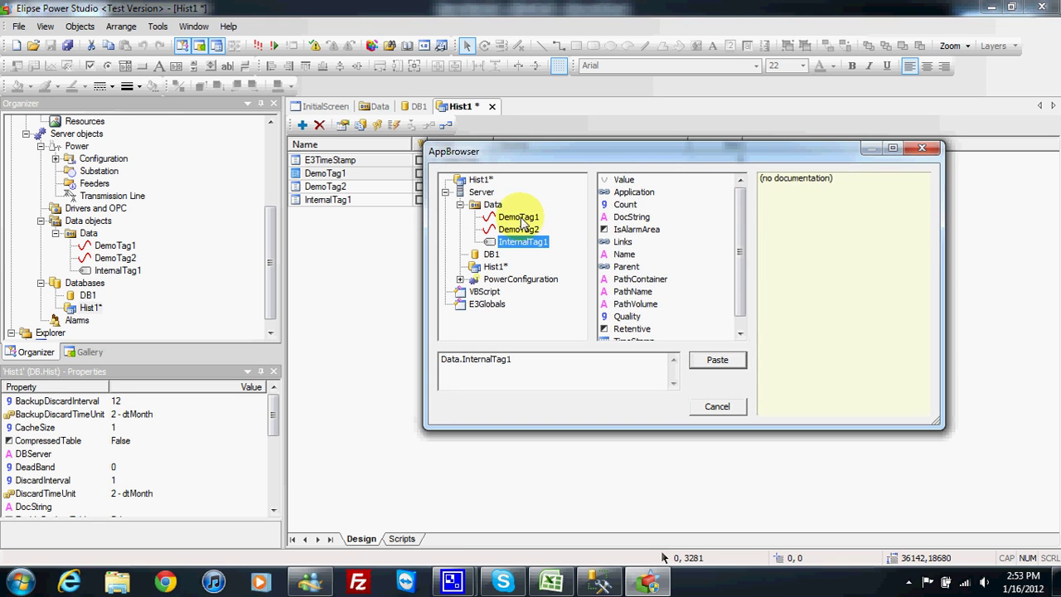
pyautogui.click(622, 180)
pyautogui.click(715, 359)
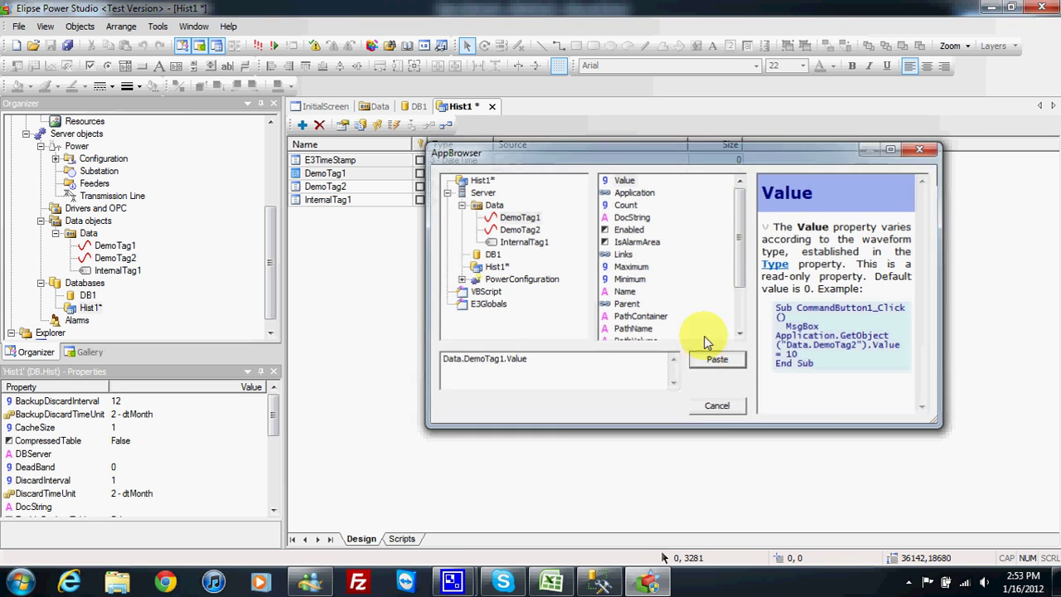
# Set the source of Hist1's DemoTag2 field to Data.DemoTag2.Value.
pyautogui.click(682, 187)
pyautogui.click(518, 229)
pyautogui.click(623, 180)
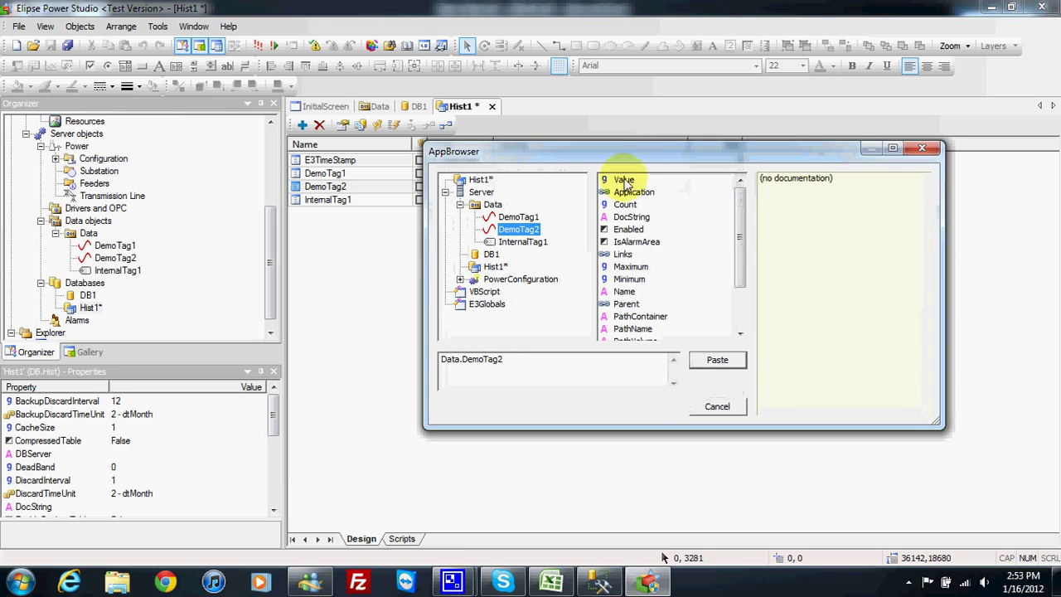
pyautogui.click(716, 359)
# Set the source of Hist1's InternalTag1 field to Data.InternalTag1.Value.
pyautogui.click(593, 201)
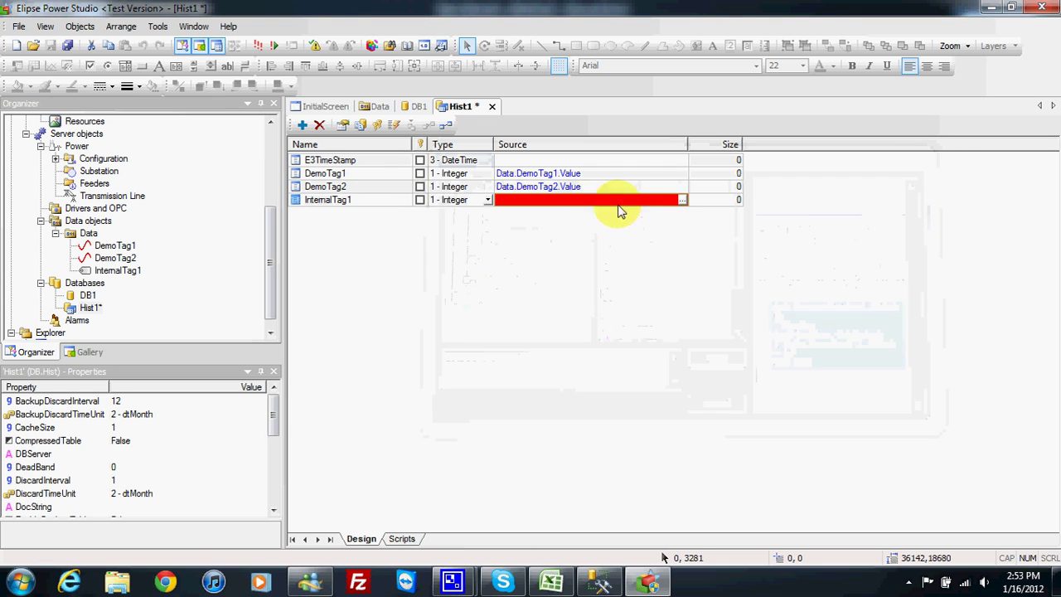
pyautogui.click(681, 199)
pyautogui.click(522, 241)
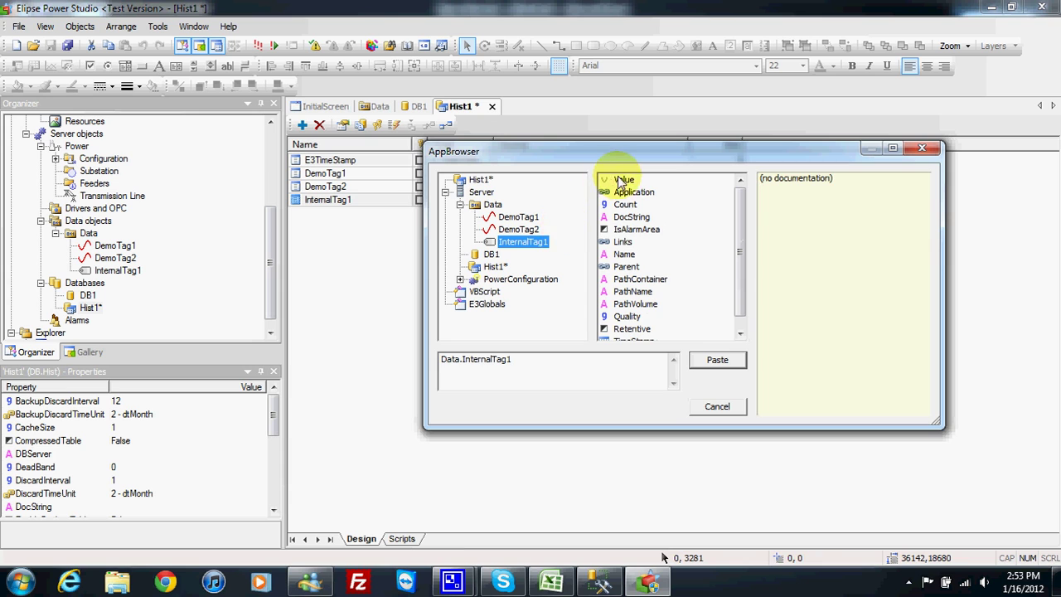
pyautogui.click(622, 180)
pyautogui.click(717, 359)
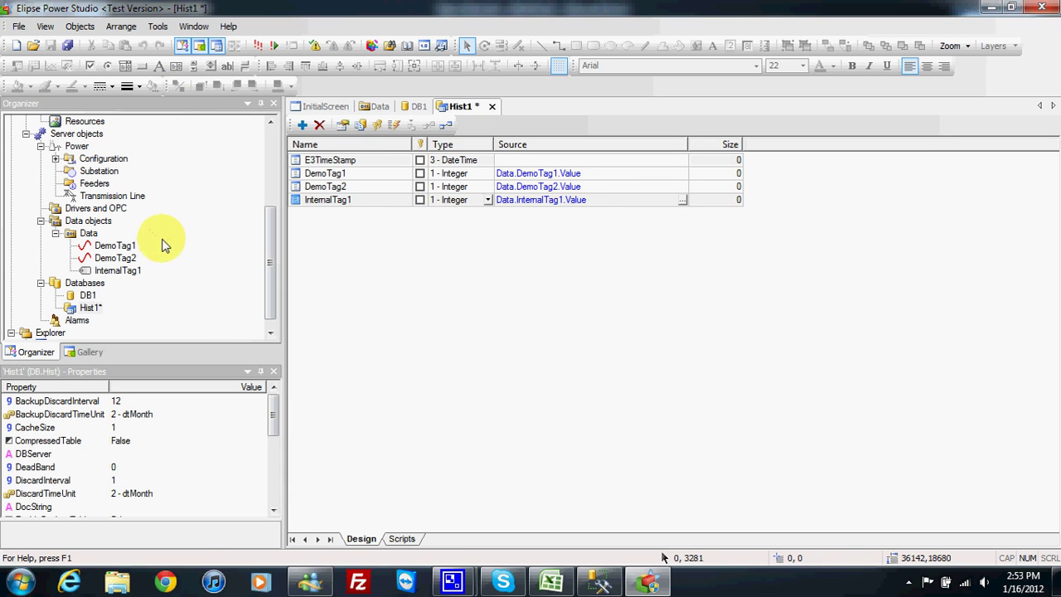
# In Hist1's Historic properties, select DB1 as the database server and name the table Signals.
pyautogui.rightClick(93, 311)
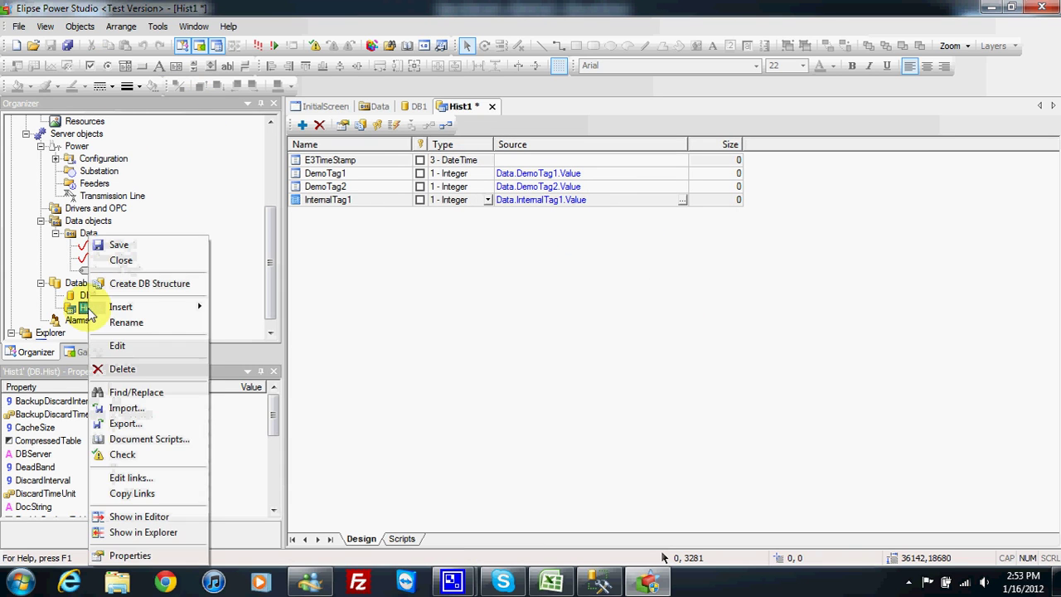
pyautogui.click(166, 568)
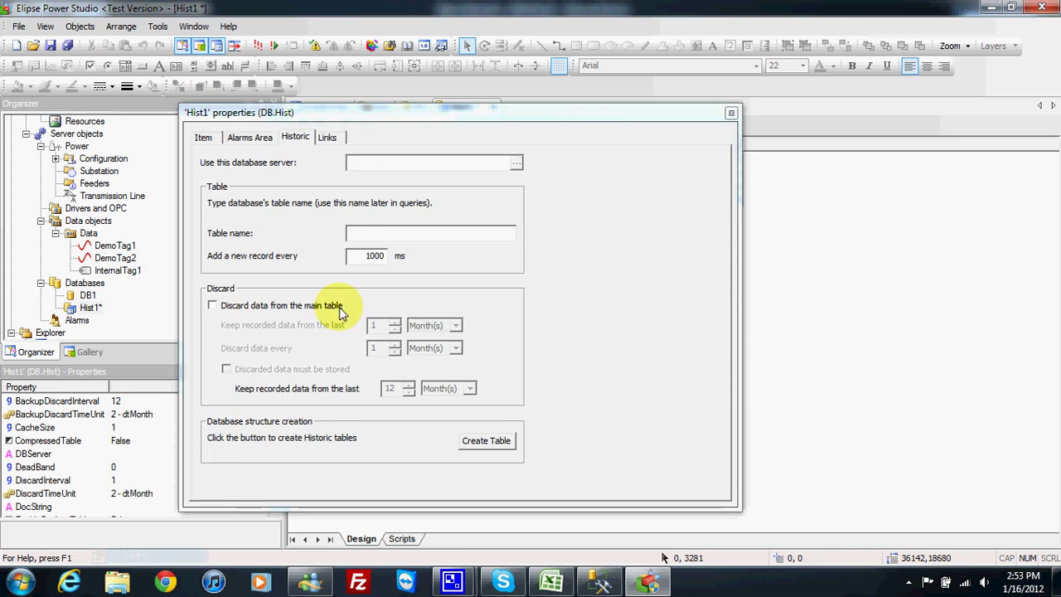
pyautogui.click(517, 162)
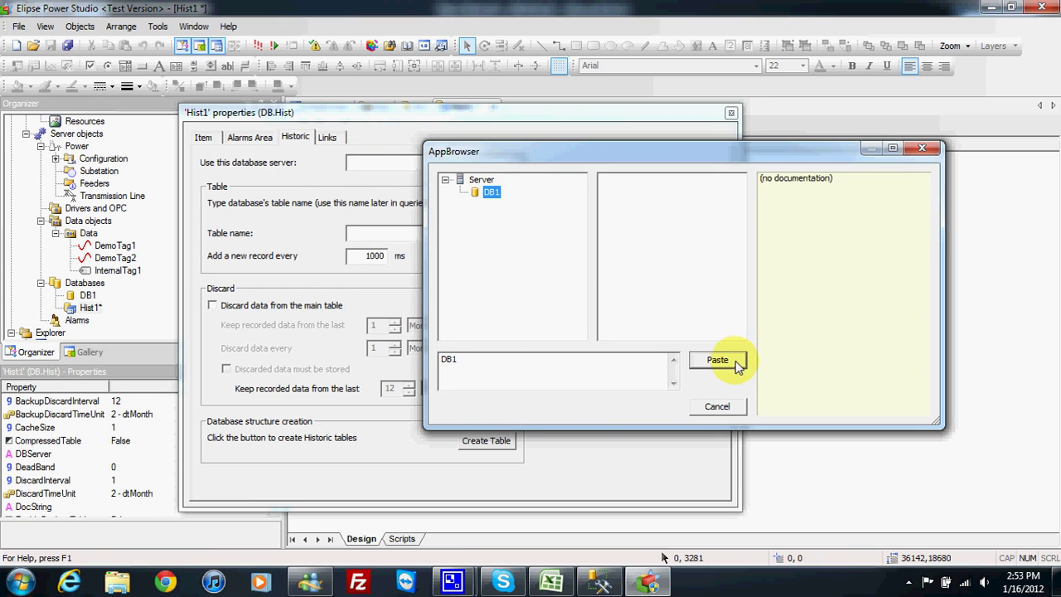
pyautogui.click(718, 359)
pyautogui.click(353, 234)
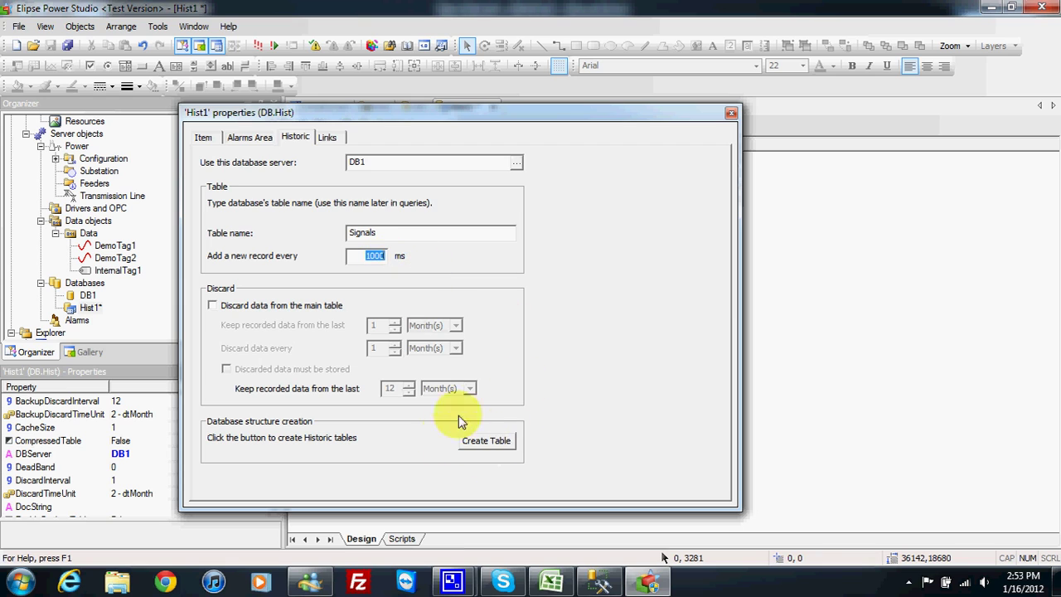
# Create the Signals table structure in the database and close the Hist1 properties.
pyautogui.click(489, 443)
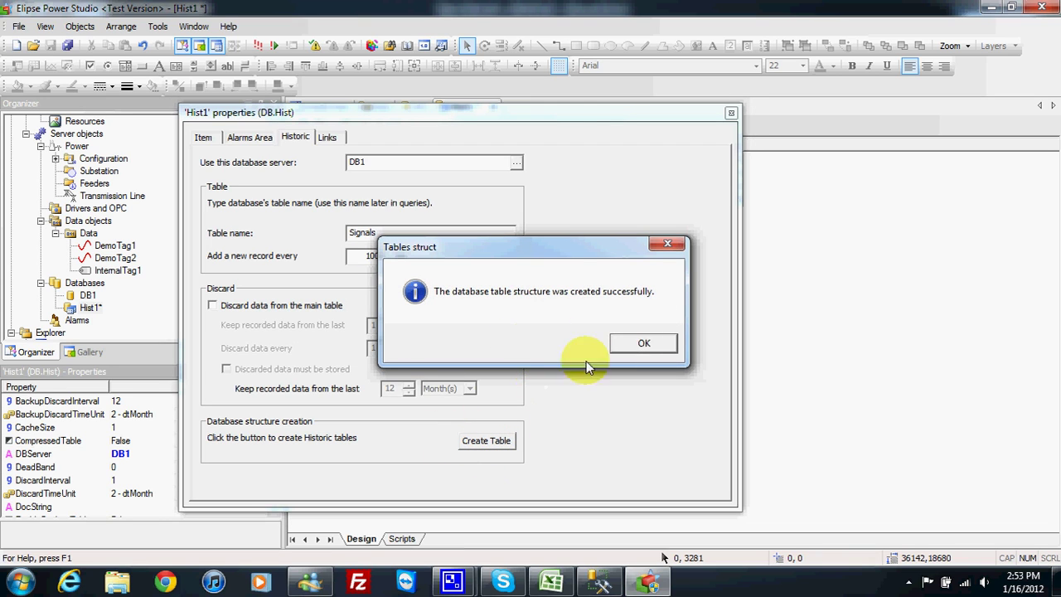
pyautogui.click(643, 343)
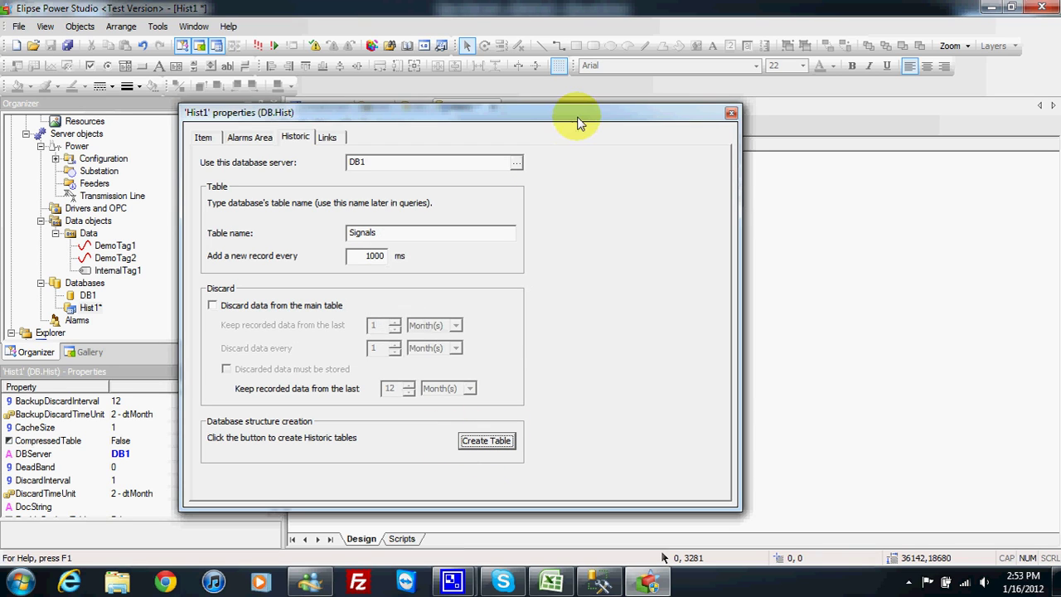
pyautogui.click(731, 112)
# Save all project changes, then run the application and close its viewer.
pyautogui.click(68, 45)
pyautogui.click(259, 47)
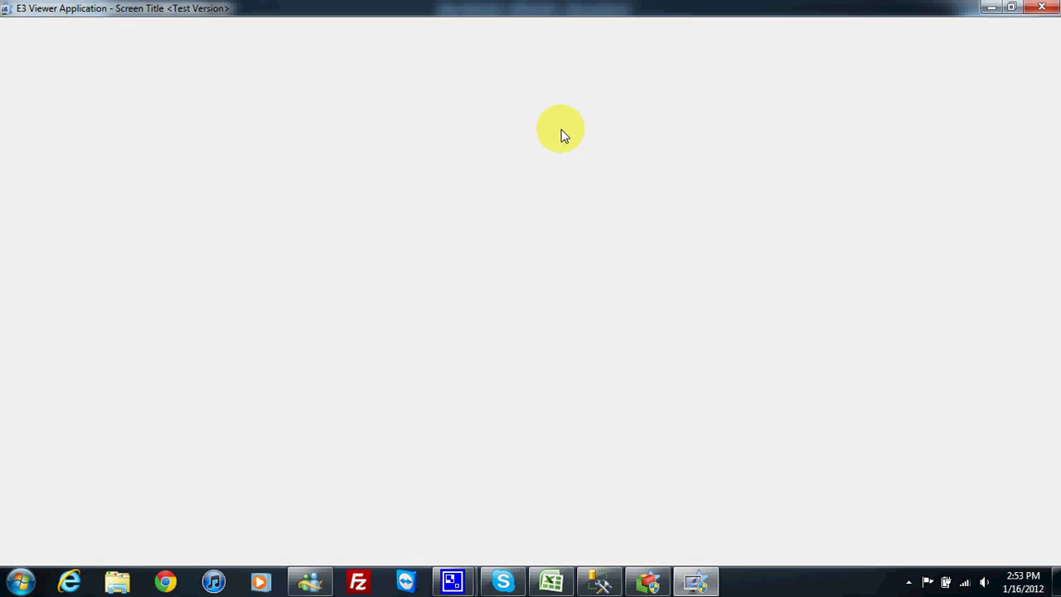
pyautogui.click(1039, 10)
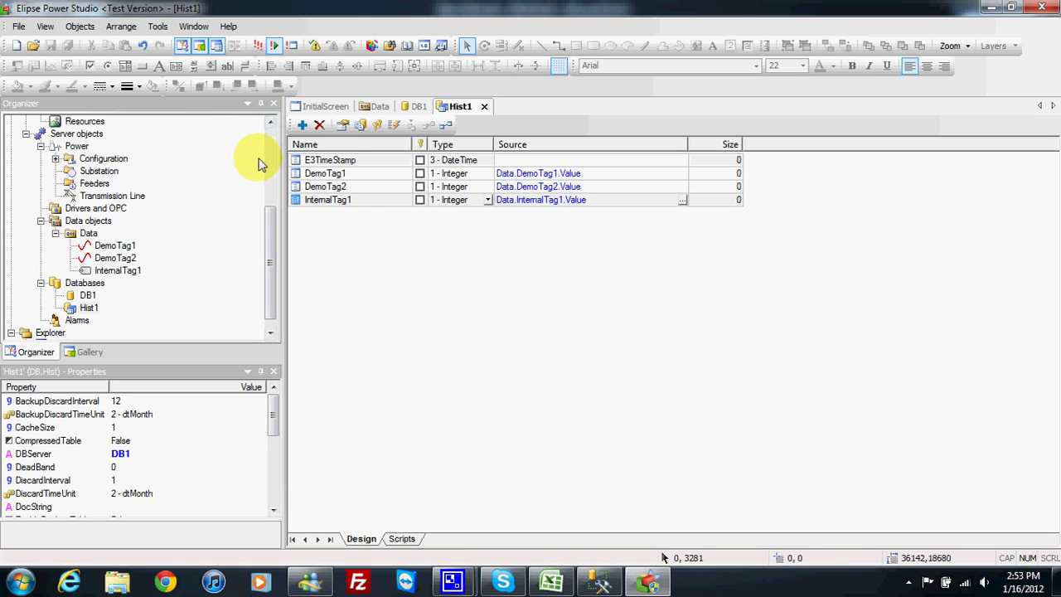
# Open InitialScreen from the project's Screens in the editor.
pyautogui.moveTo(268, 246); pyautogui.dragTo(262, 190)
pyautogui.doubleClick(106, 213)
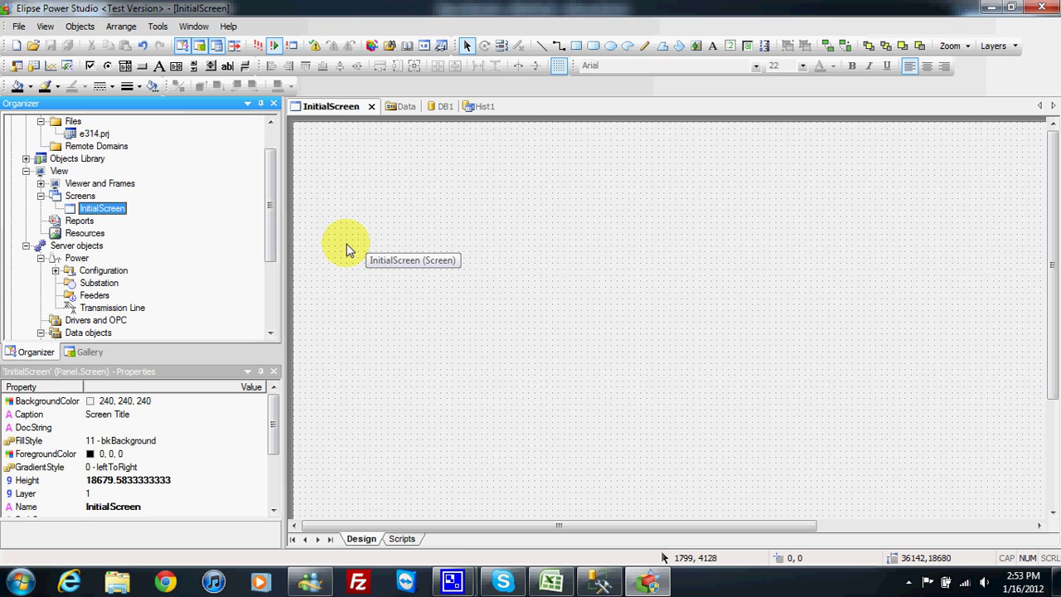
# Insert a report in a new project file saved as Report.prj in the E314 folder.
pyautogui.click(79, 221)
pyautogui.rightClick(83, 228)
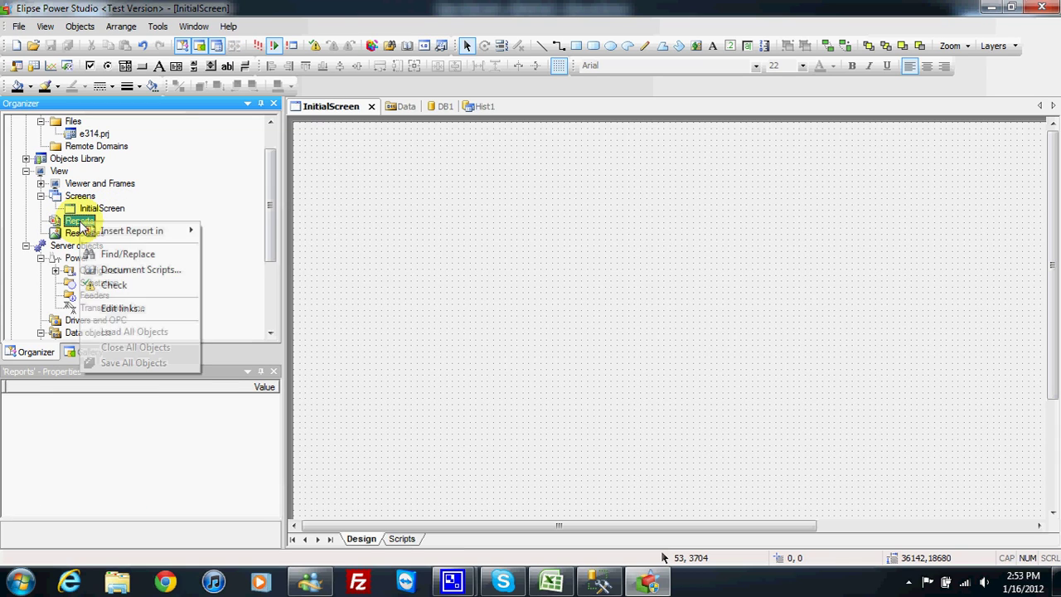
pyautogui.moveTo(141, 231)
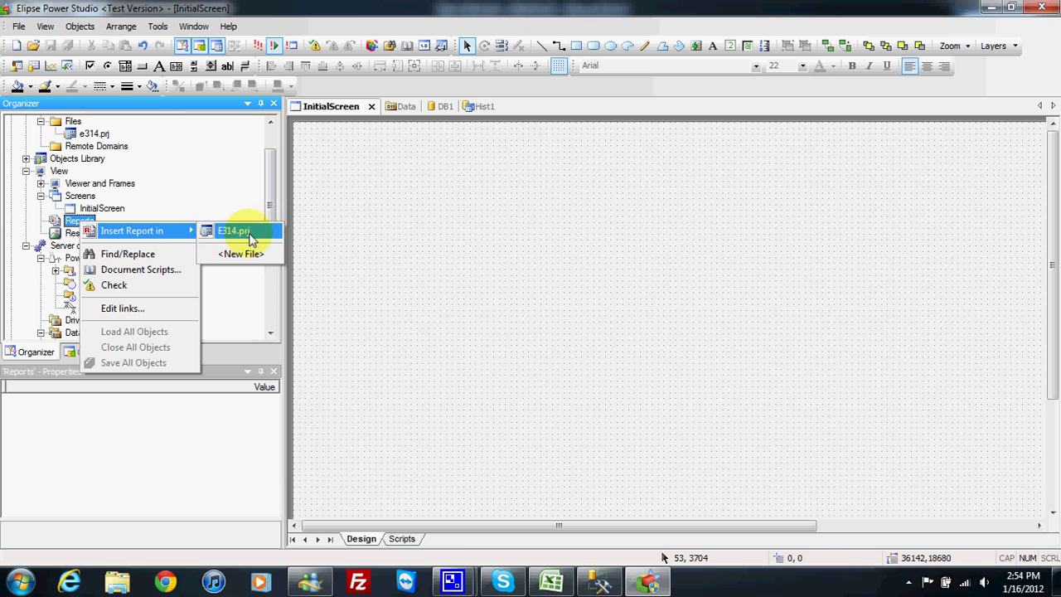
pyautogui.click(236, 257)
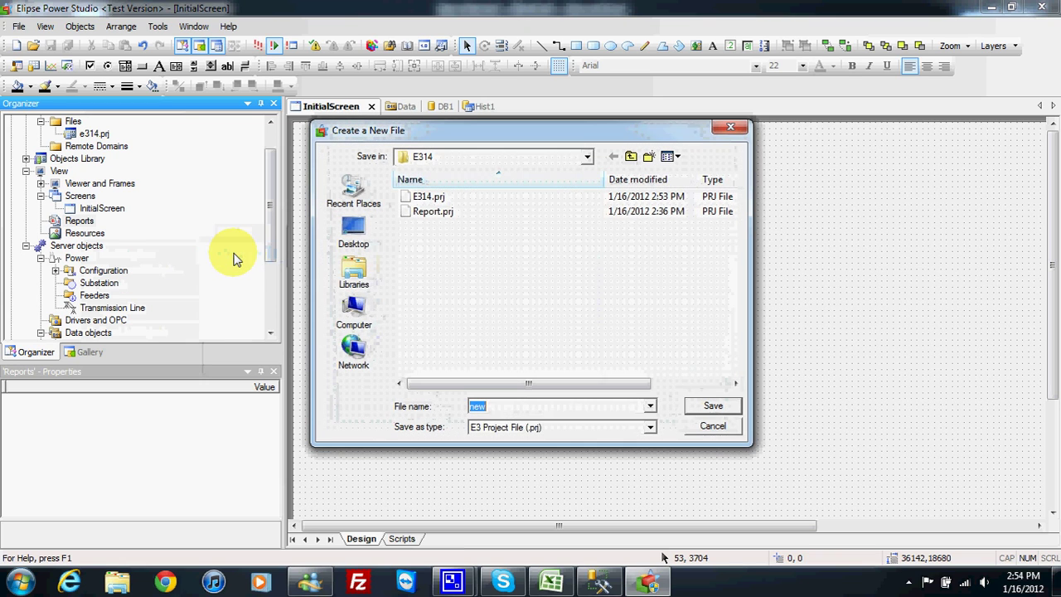
pyautogui.press('BackSpace')
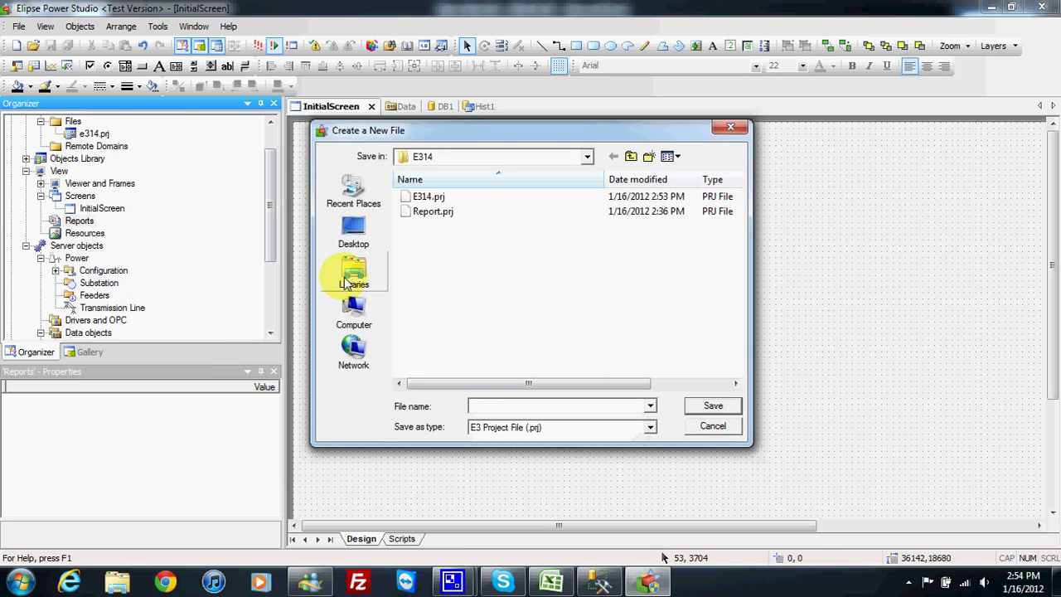
pyautogui.write('rE')
pyautogui.press('BackSpace')
pyautogui.press('BackSpace')
pyautogui.write('Rpo')
pyautogui.press('BackSpace')
pyautogui.press('BackSpace')
pyautogui.write('e')
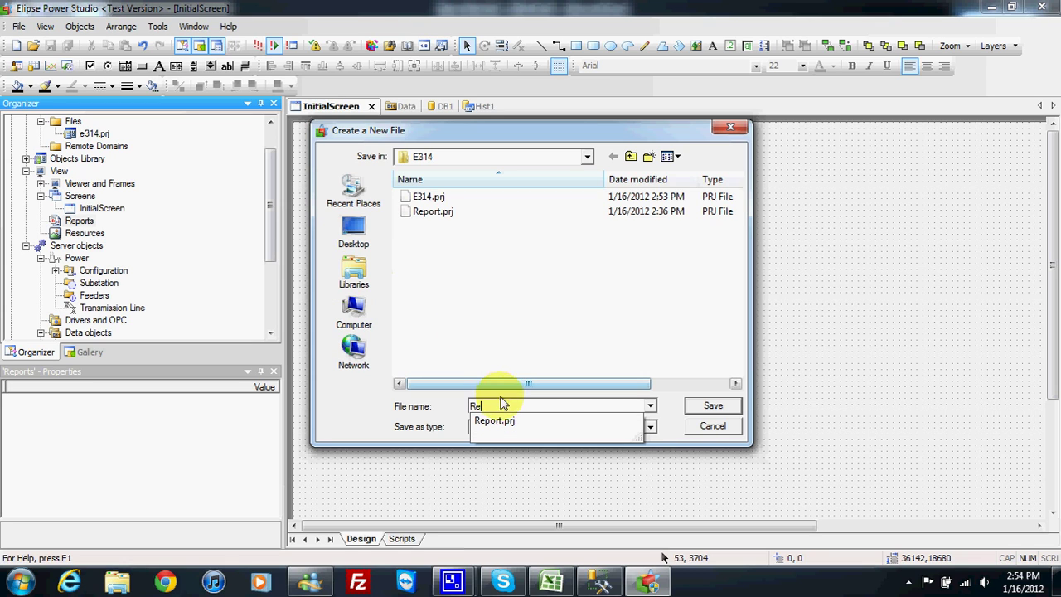
pyautogui.click(572, 424)
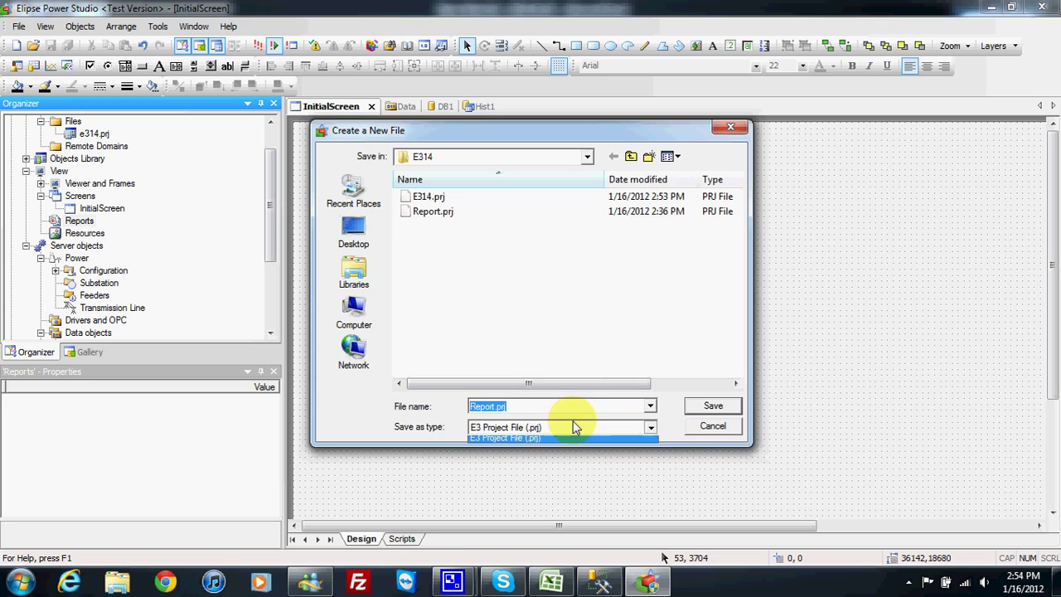
pyautogui.click(696, 410)
pyautogui.click(582, 294)
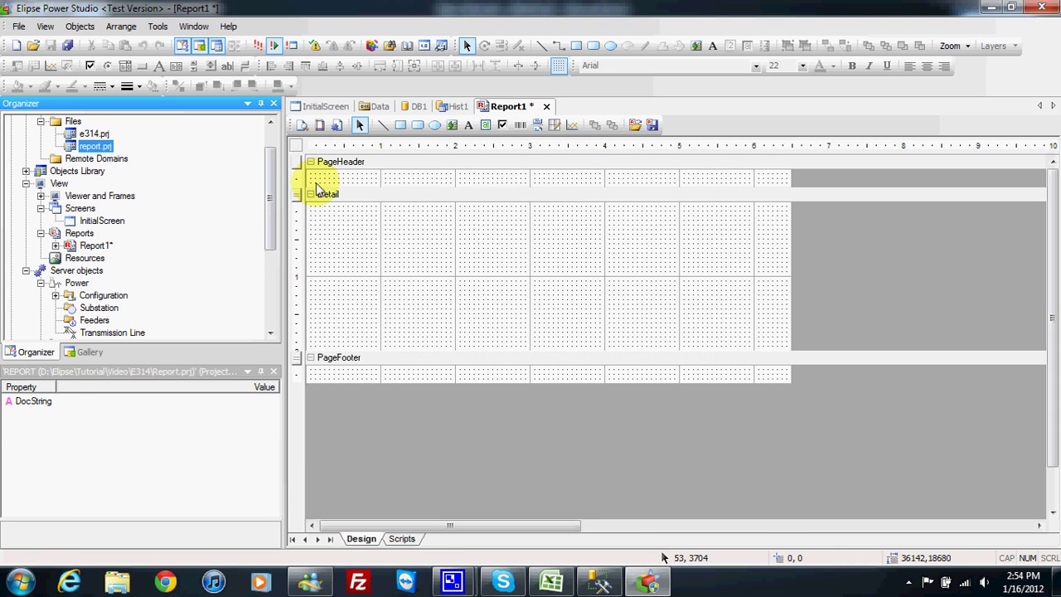
# Enlarge Report1's PageHeader to about 1 inch high and draw an image object about 1.75 by 0.75 inches in it.
pyautogui.moveTo(325, 194); pyautogui.dragTo(326, 248)
pyautogui.click(452, 125)
pyautogui.moveTo(325, 179); pyautogui.dragTo(455, 235)
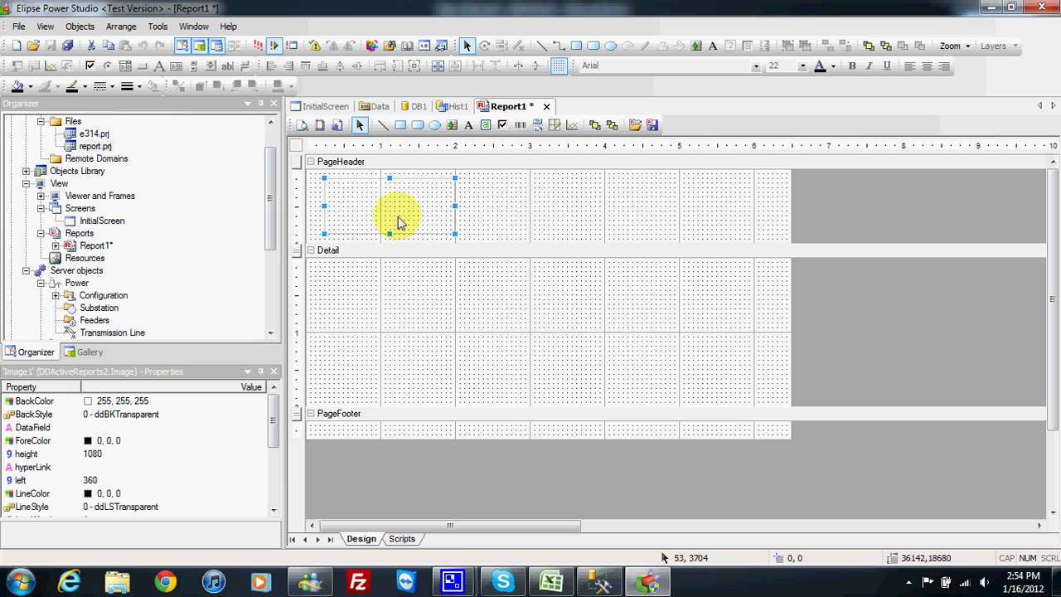
# Load logo_elipse from the E314 folder on drive D as the header image's Picture and enlarge the image to fit the logo.
pyautogui.moveTo(277, 433); pyautogui.dragTo(274, 462)
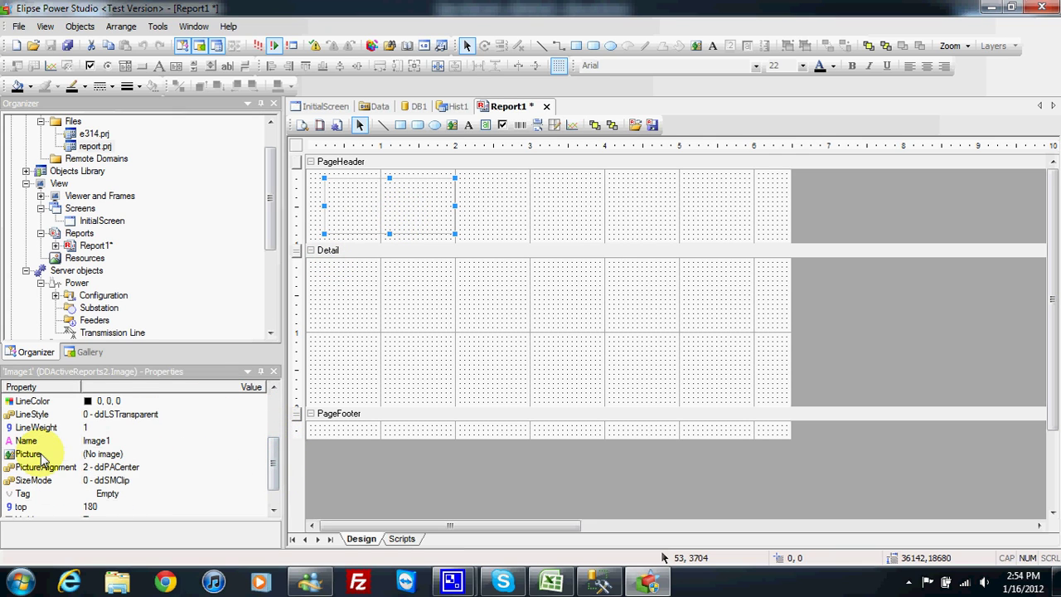
pyautogui.click(137, 453)
pyautogui.click(260, 458)
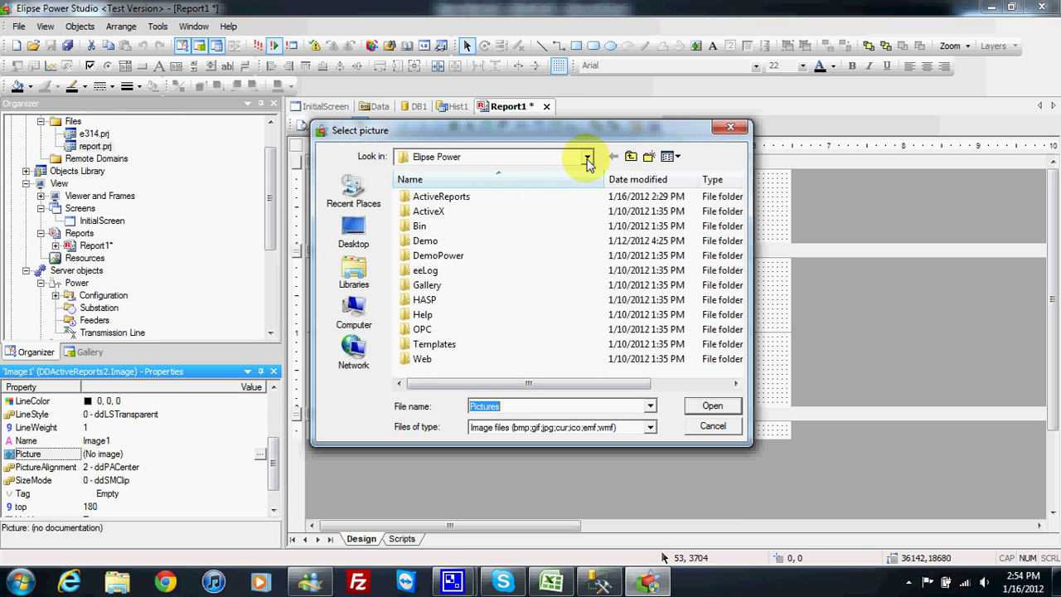
pyautogui.click(630, 157)
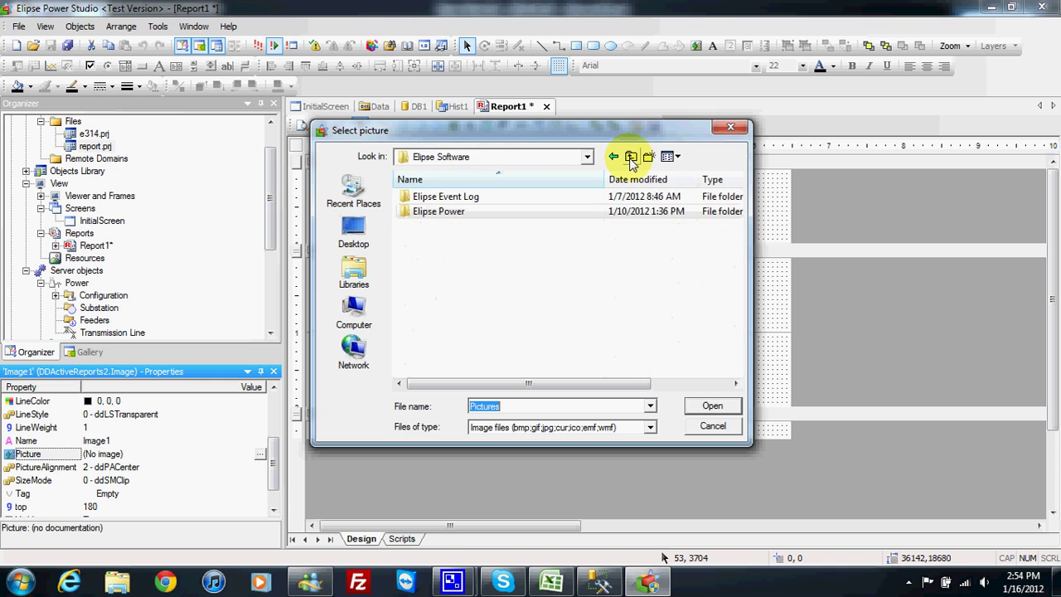
pyautogui.click(586, 158)
pyautogui.click(472, 310)
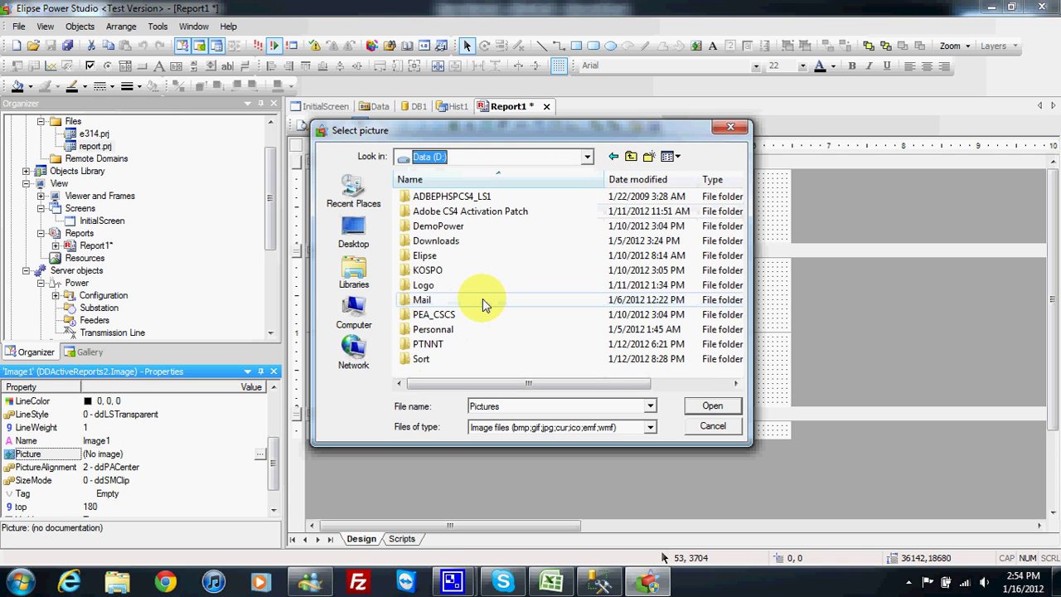
pyautogui.click(430, 259)
pyautogui.doubleClick(431, 260)
pyautogui.scroll(-1, 438, 332)
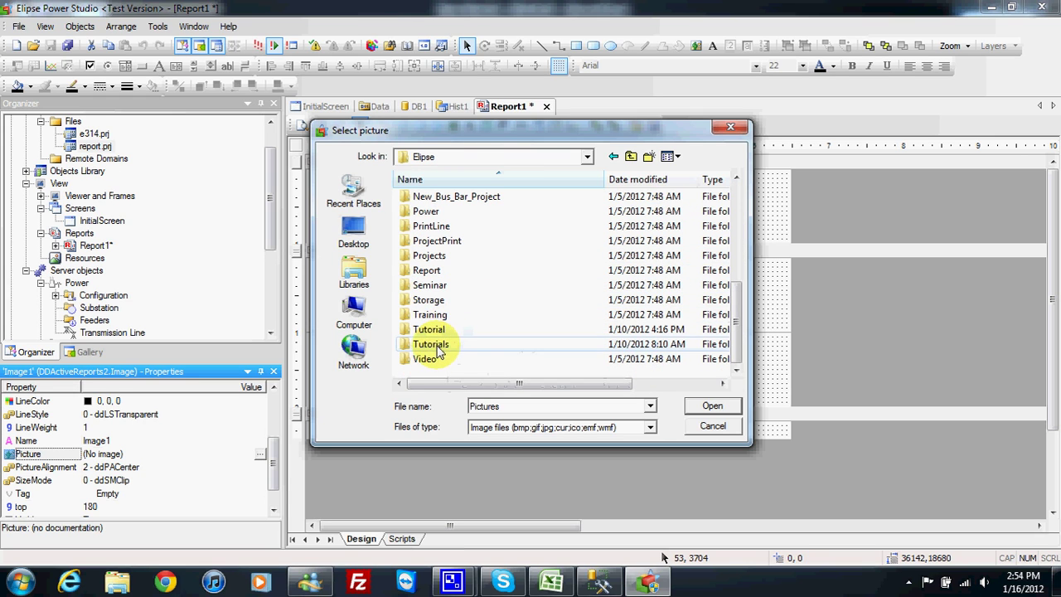
pyautogui.doubleClick(437, 331)
pyautogui.doubleClick(422, 196)
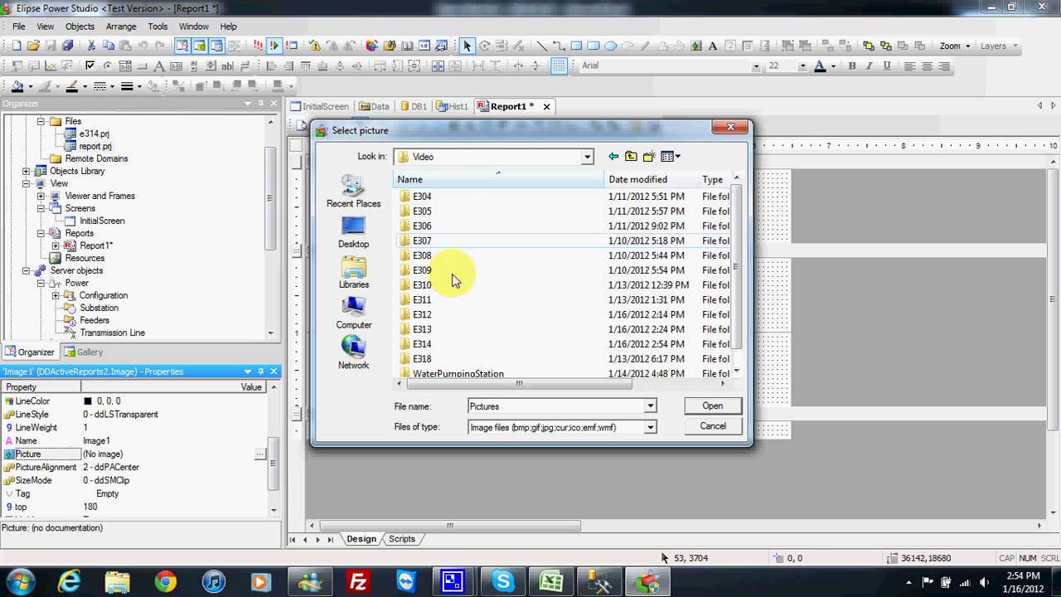
pyautogui.doubleClick(423, 330)
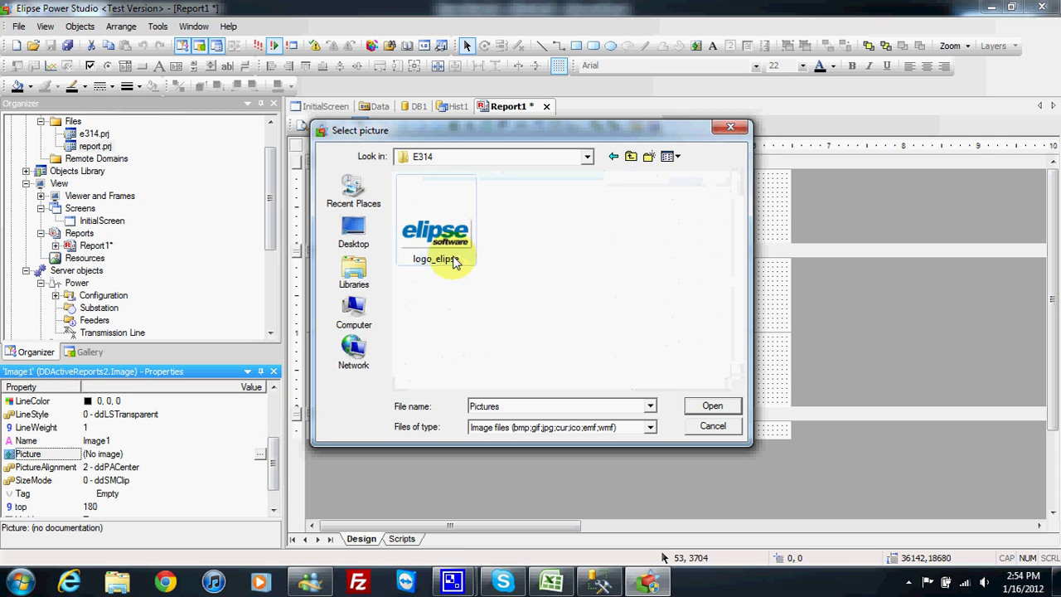
pyautogui.doubleClick(459, 238)
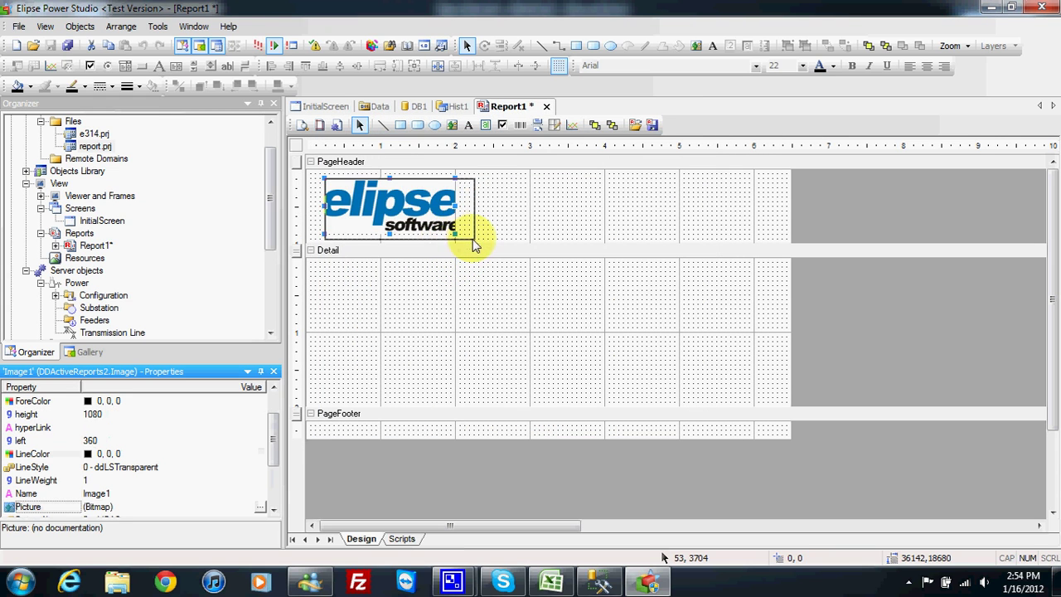
# Add a label captioned Report beside the logo in the PageHeader, with font size 22 and about 1 by 0.375 inches.
pyautogui.click(469, 125)
pyautogui.moveTo(535, 183); pyautogui.dragTo(660, 219)
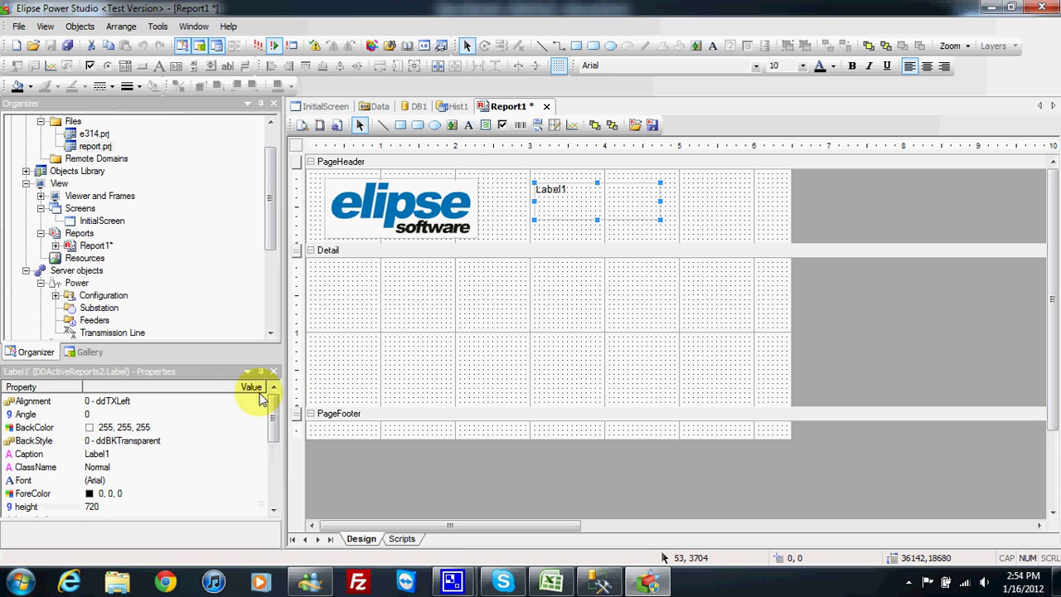
pyautogui.click(138, 455)
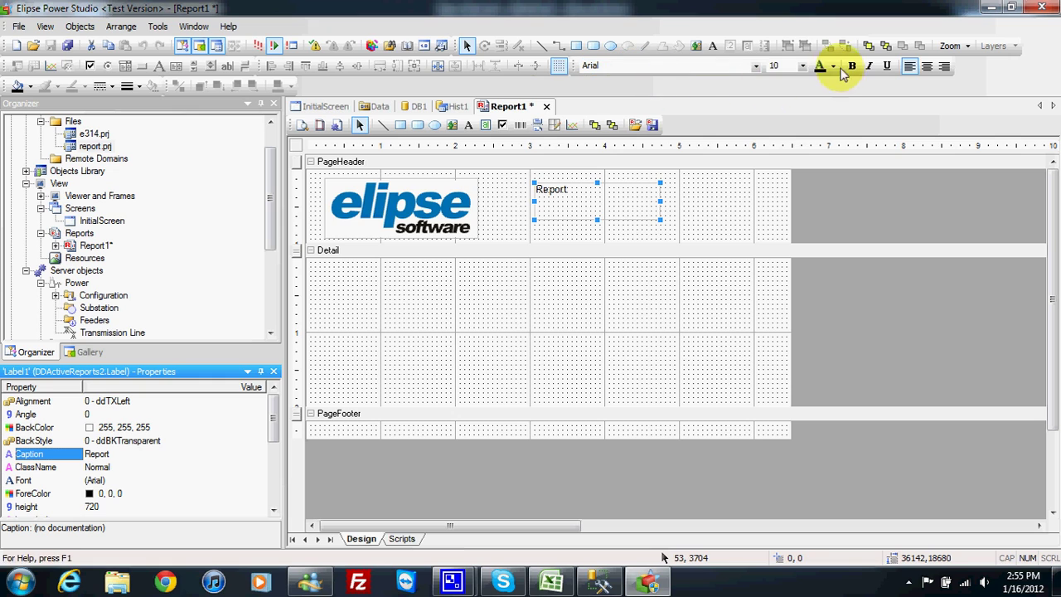
pyautogui.click(801, 66)
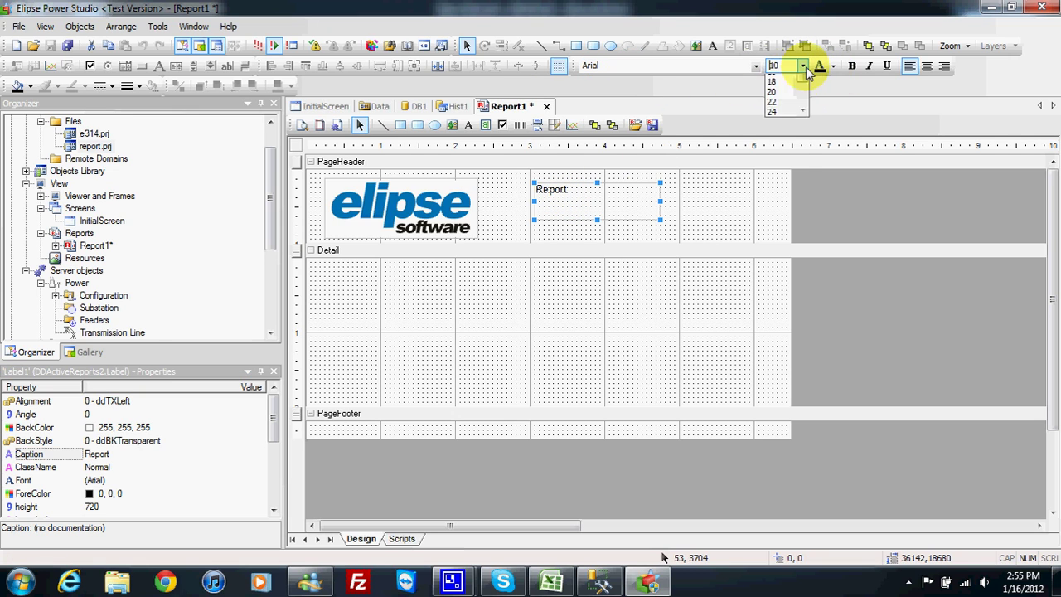
pyautogui.click(784, 147)
pyautogui.moveTo(659, 202); pyautogui.dragTo(574, 208)
# Insert a Group Header/Footer in the report and leave the PageHeader about 1 inch high.
pyautogui.moveTo(347, 250); pyautogui.dragTo(372, 285)
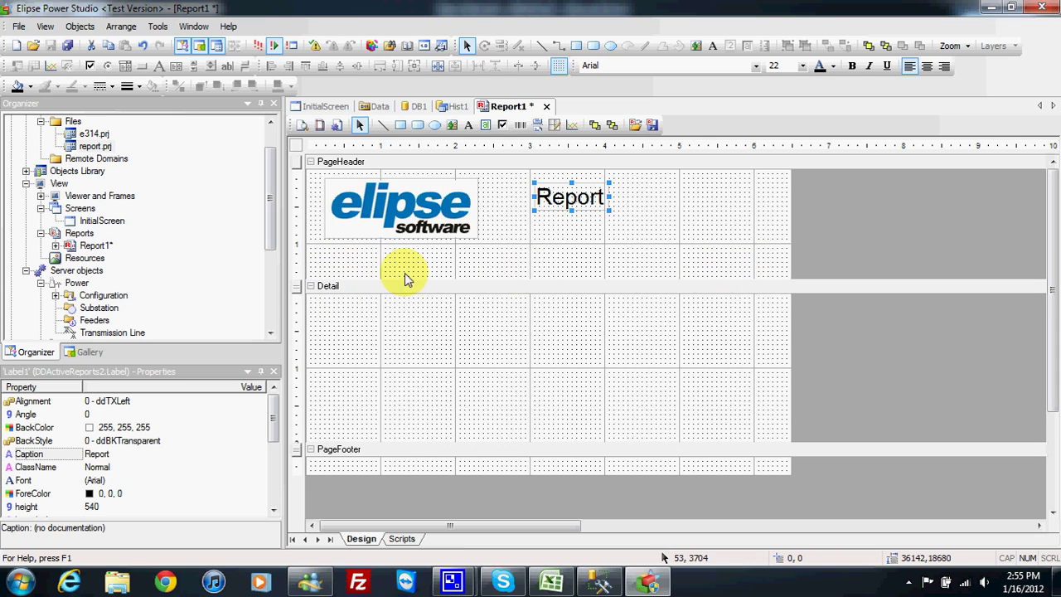
pyautogui.rightClick(569, 267)
pyautogui.moveTo(597, 274)
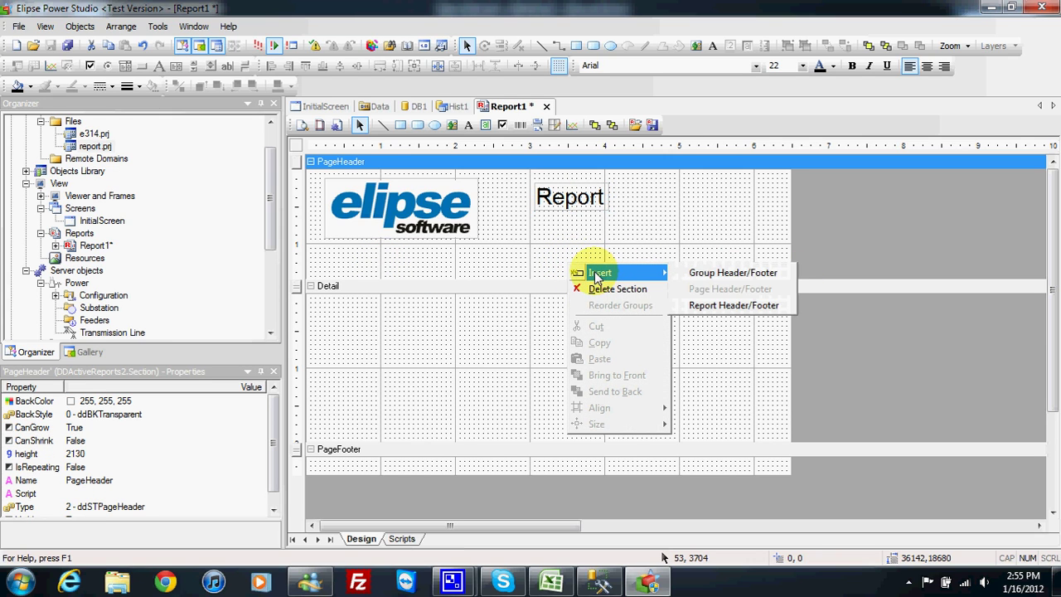
pyautogui.click(740, 274)
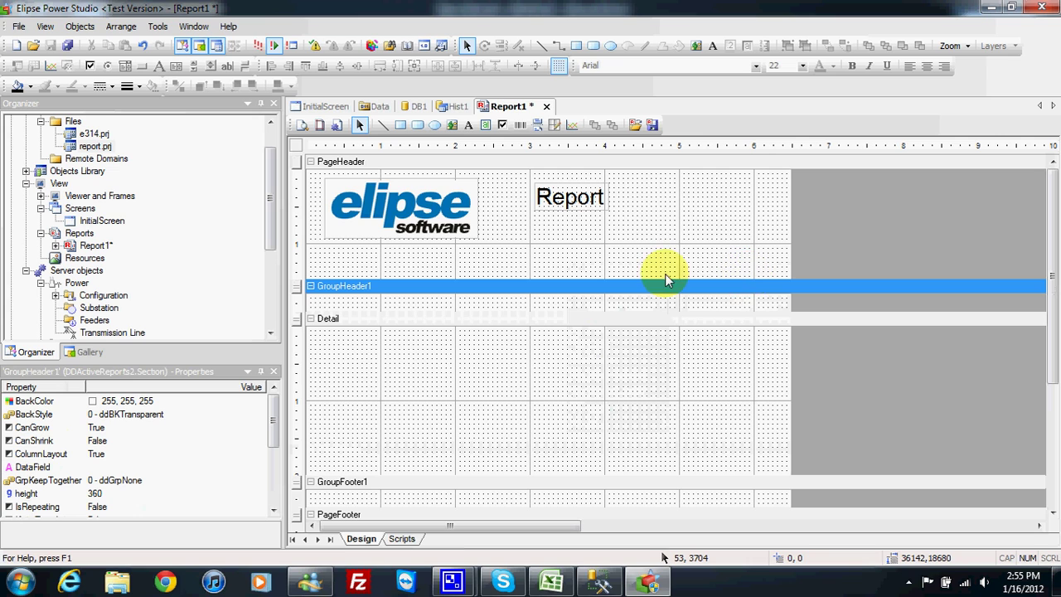
pyautogui.moveTo(648, 275); pyautogui.dragTo(651, 246)
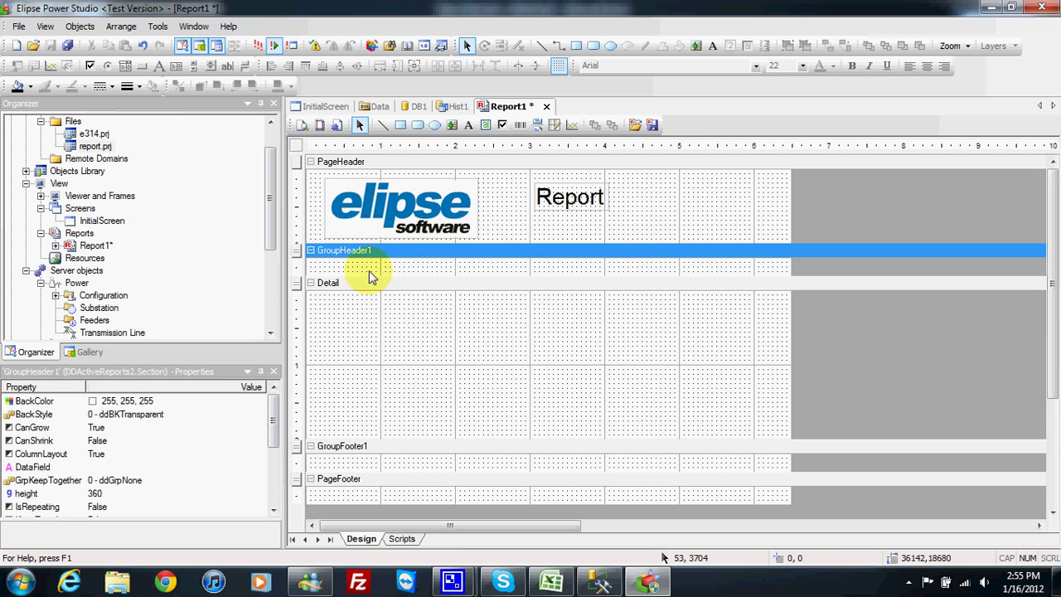
# Draw four labels, each about 1.2 to 1.4 inches wide, side by side in GroupHeader1.
pyautogui.click(469, 124)
pyautogui.moveTo(312, 260); pyautogui.dragTo(412, 274)
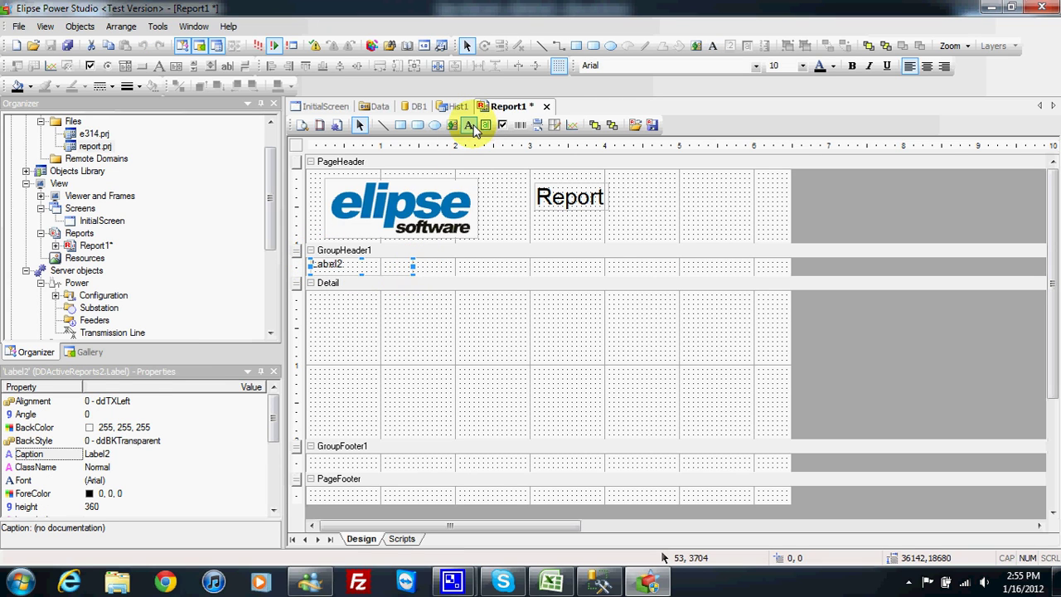
pyautogui.click(469, 125)
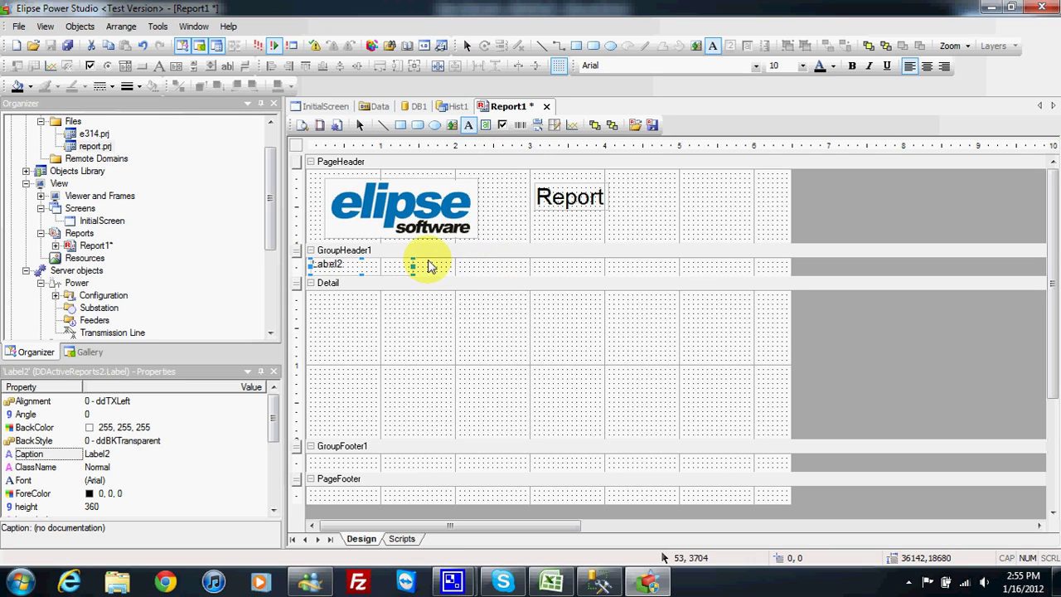
pyautogui.moveTo(427, 264); pyautogui.dragTo(524, 274)
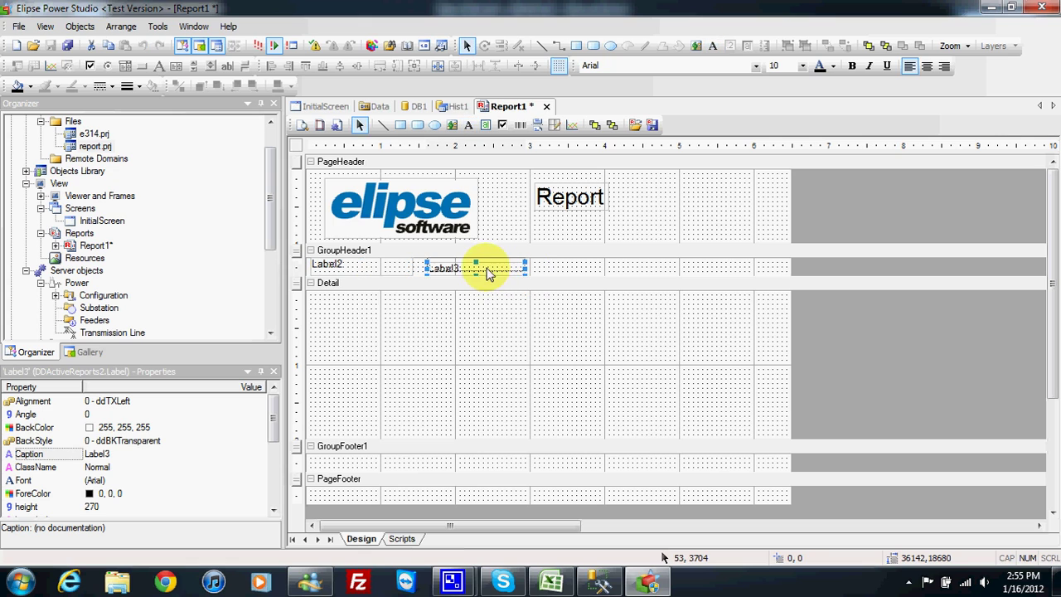
pyautogui.click(469, 124)
pyautogui.moveTo(537, 259); pyautogui.dragTo(737, 277)
pyautogui.click(469, 124)
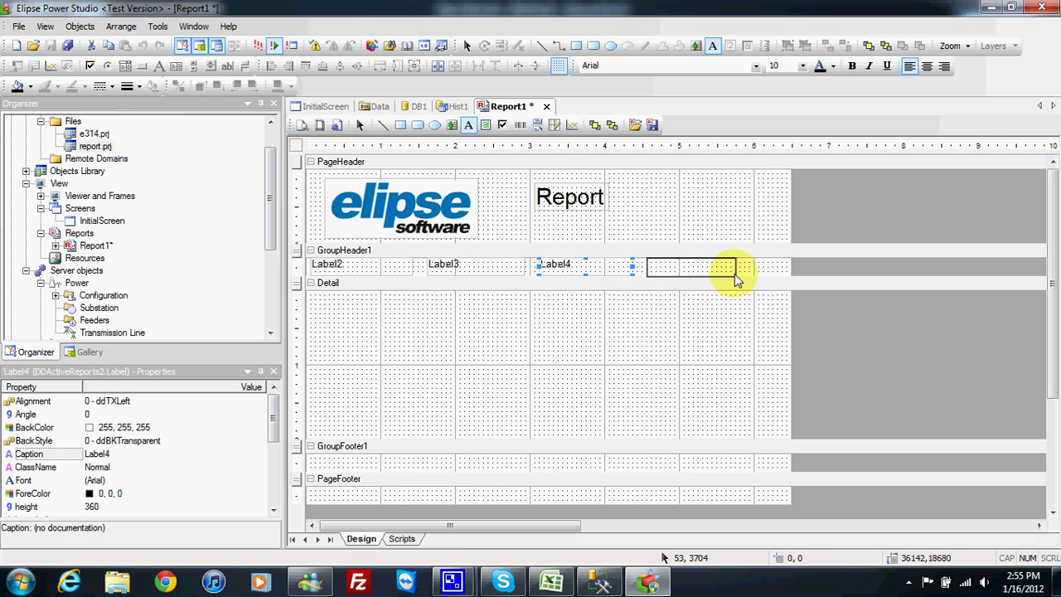
# Caption the four GroupHeader1 labels, in order, E3TimeStamp, DemoTag1, DemoTag2 and InternalTag1.
pyautogui.click(372, 267)
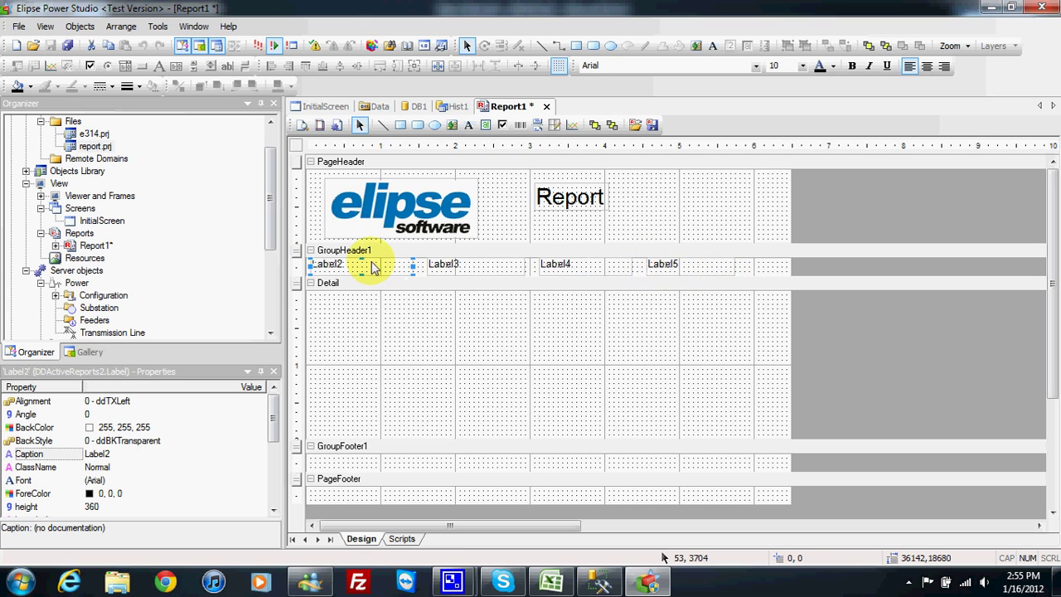
pyautogui.click(140, 457)
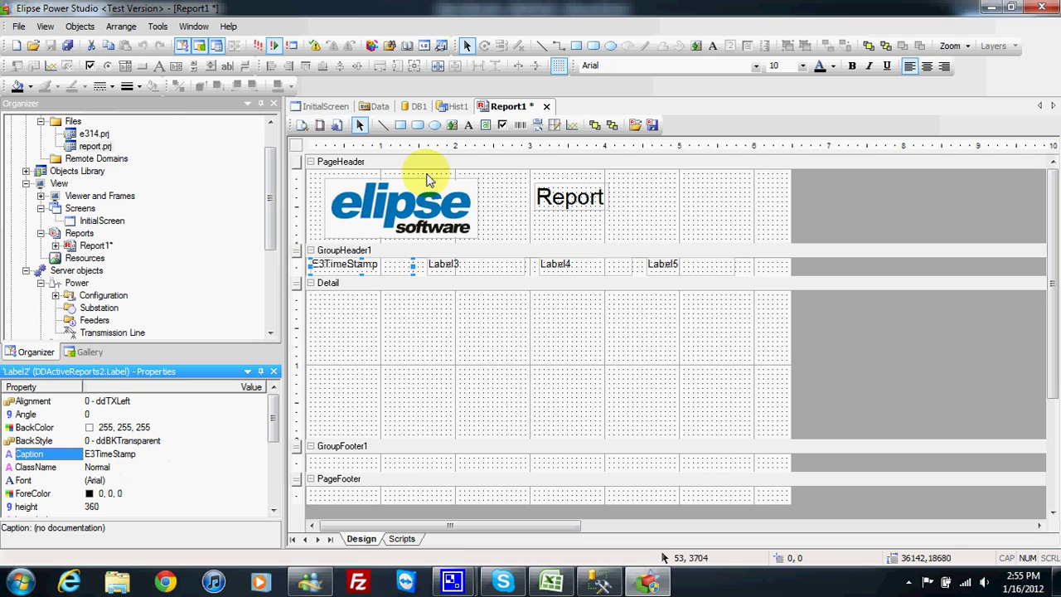
pyautogui.click(462, 265)
pyautogui.click(144, 454)
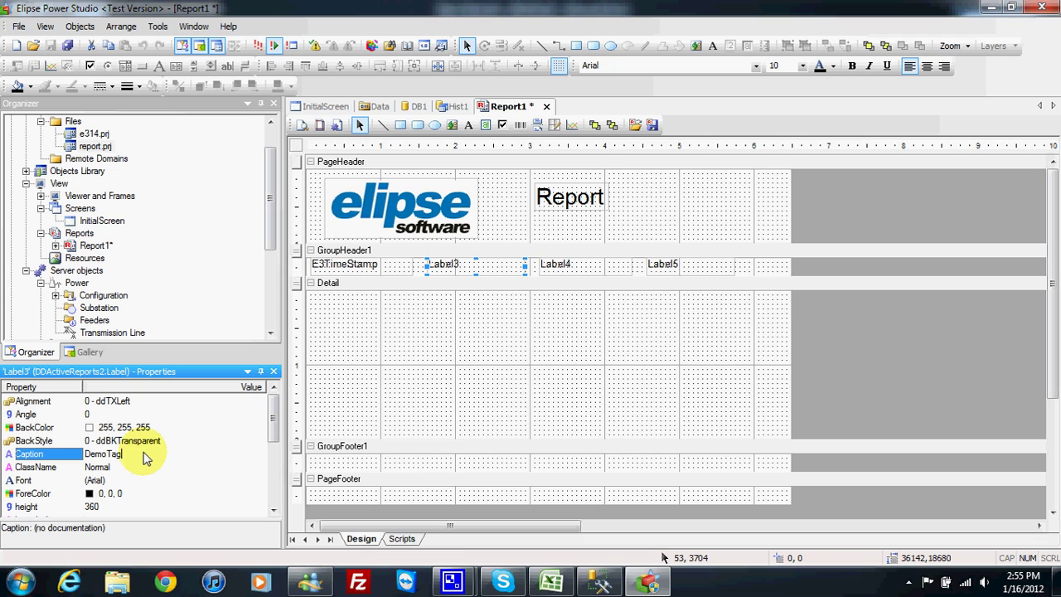
pyautogui.write('DemoTag1')
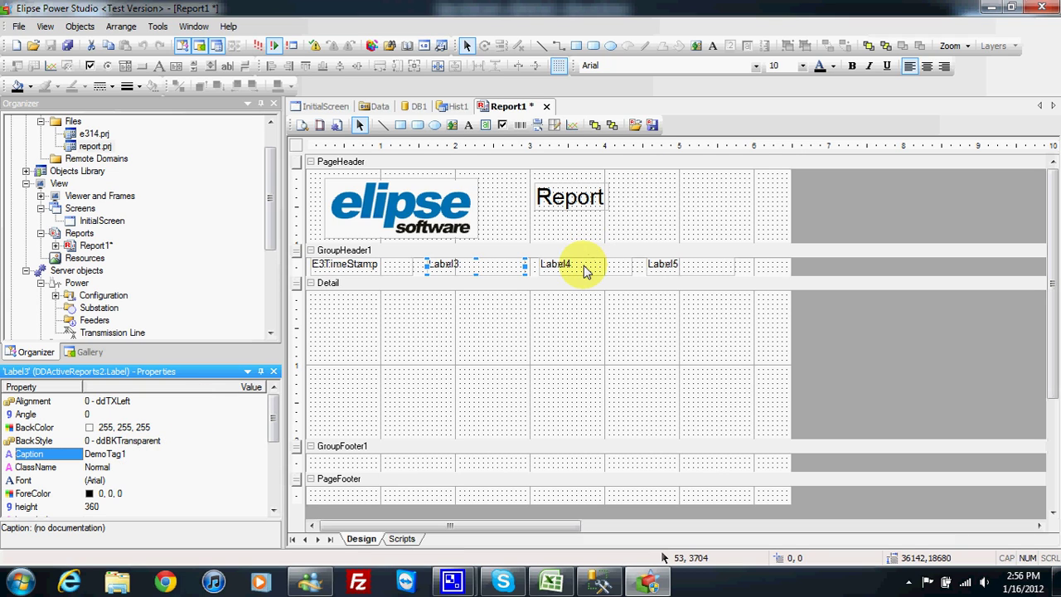
pyautogui.click(578, 263)
pyautogui.click(157, 455)
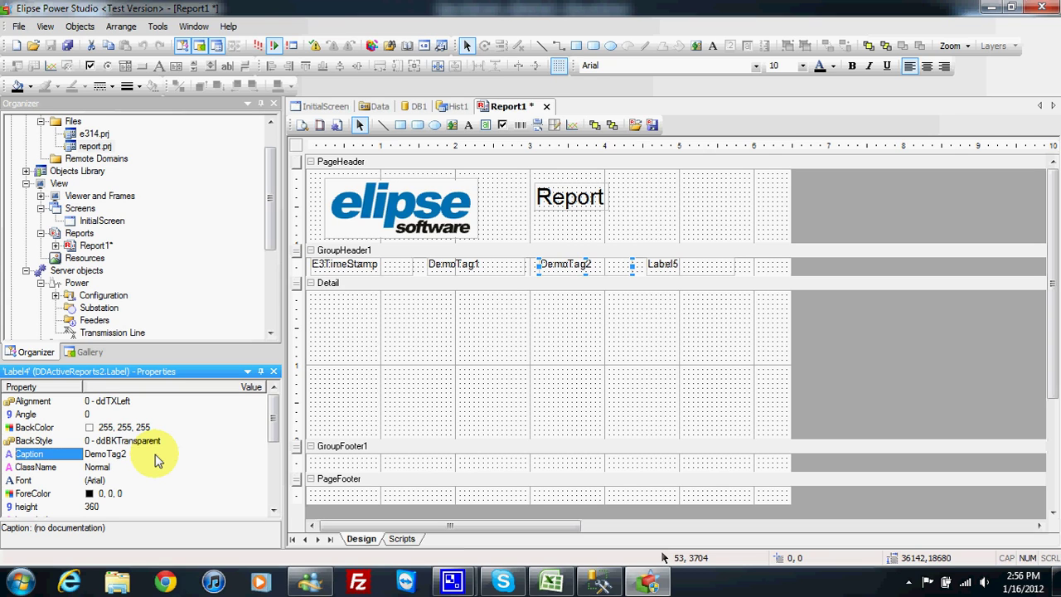
pyautogui.click(667, 266)
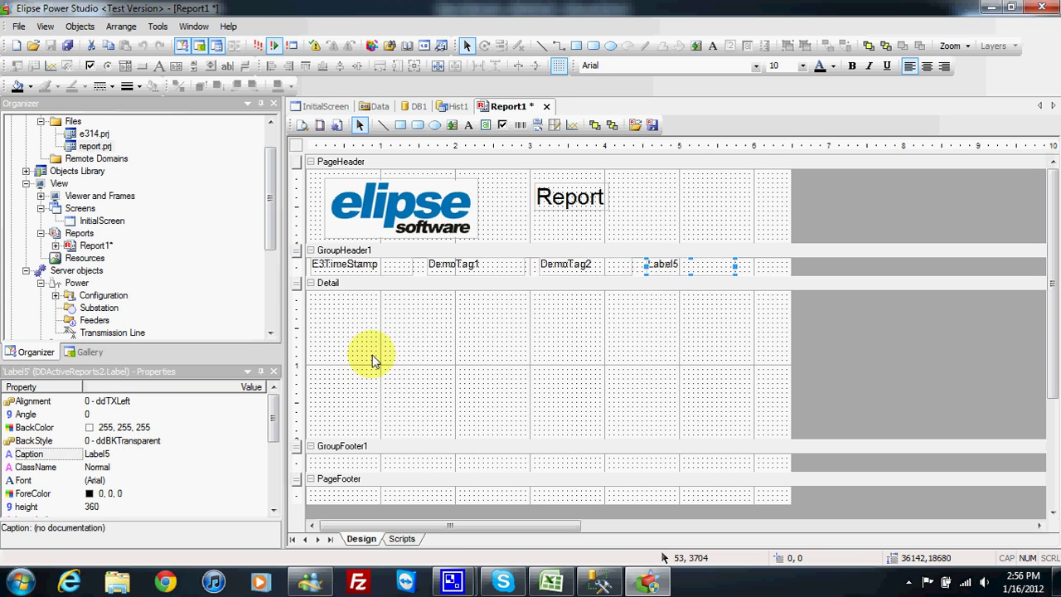
pyautogui.click(121, 462)
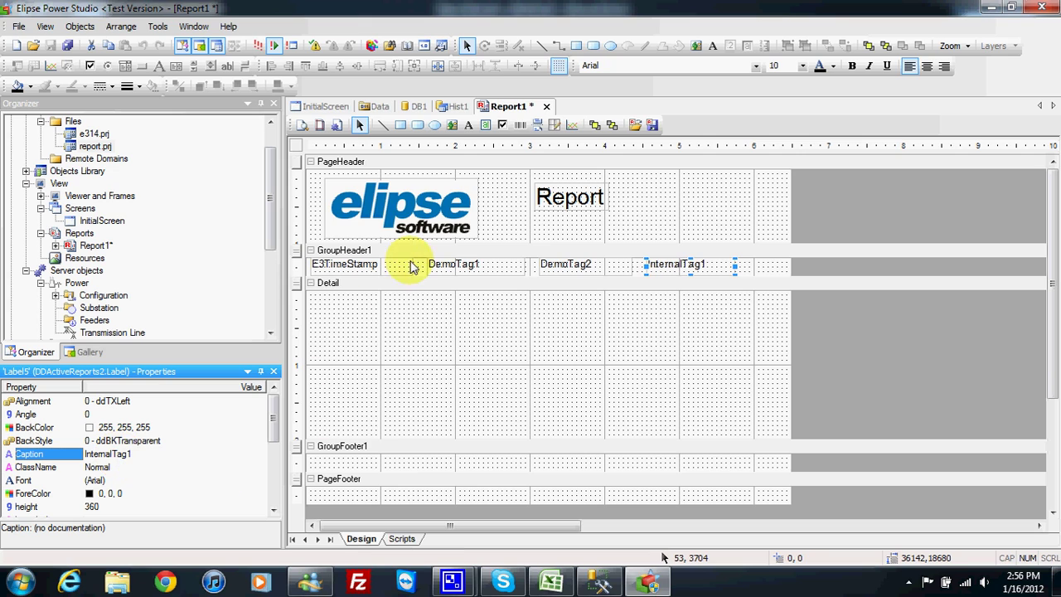
# Widen the E3TimeStamp label and shift the DemoTag1, DemoTag2 and InternalTag1 labels so the four sit next to each other.
pyautogui.click(378, 279)
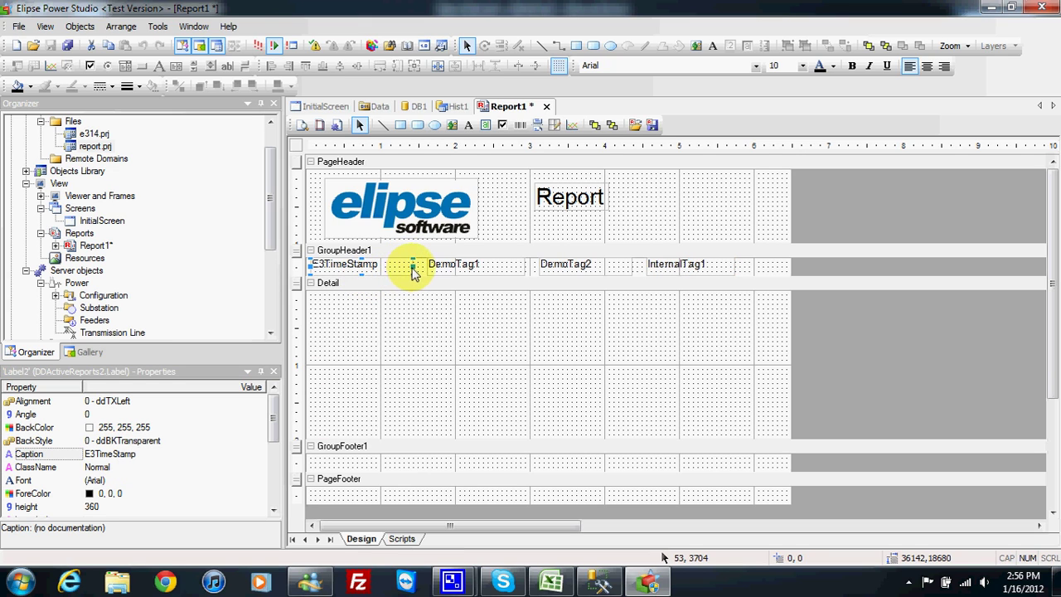
pyautogui.moveTo(430, 269); pyautogui.dragTo(447, 278)
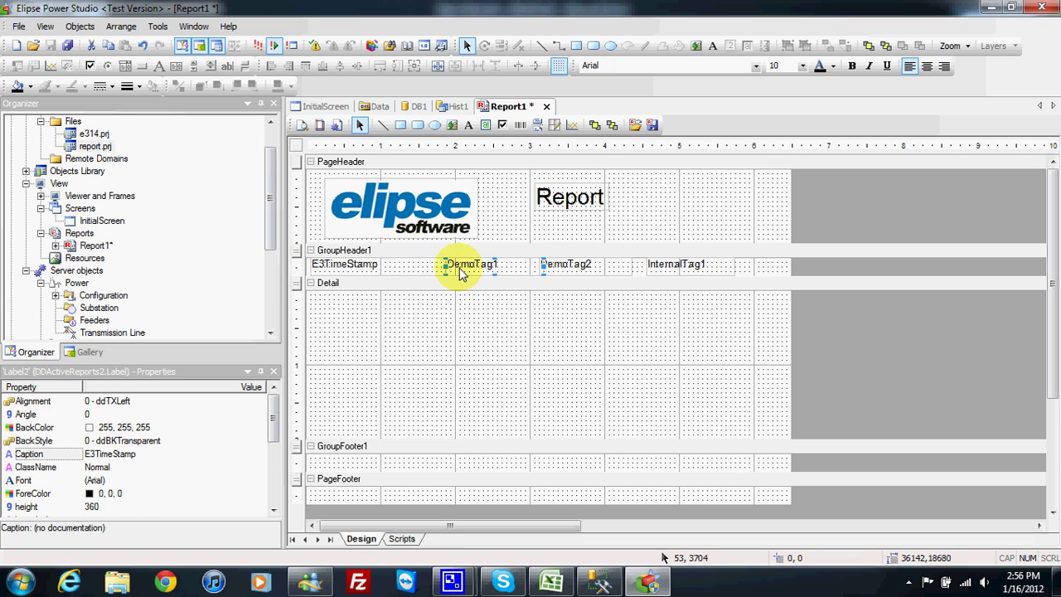
pyautogui.keyDown('ctrl'); pyautogui.click(568, 270); pyautogui.keyUp('ctrl')
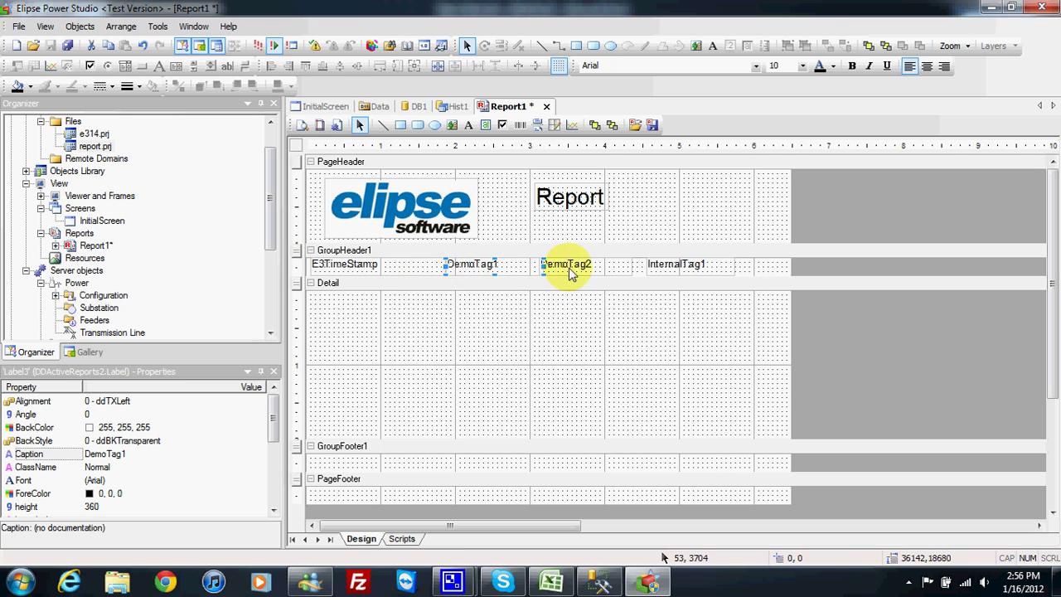
pyautogui.click(644, 271)
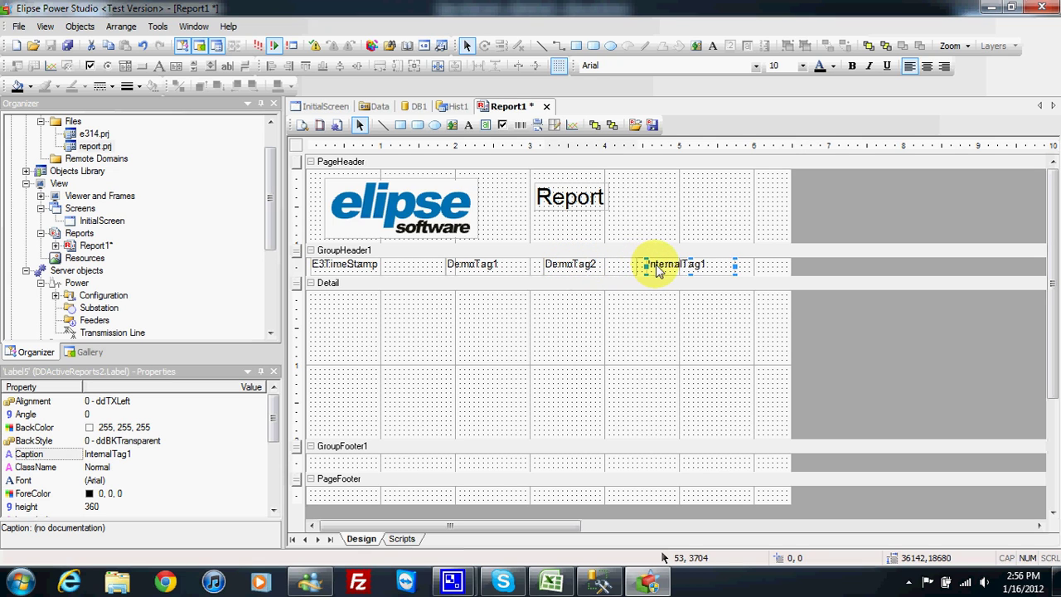
pyautogui.click(647, 284)
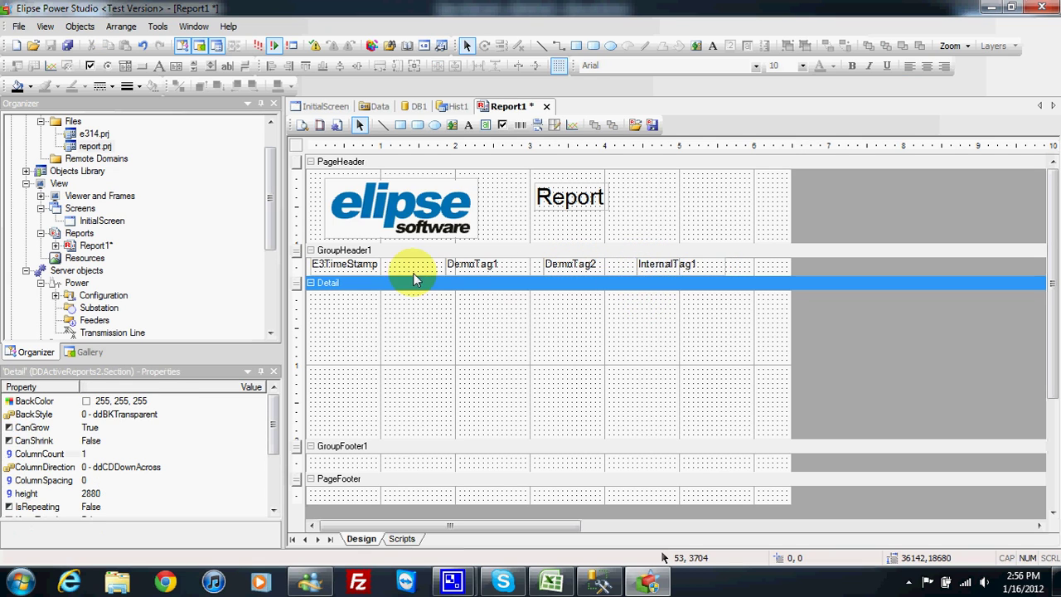
# Draw three SetPoint fields in the Detail section under E3TimeStamp, DemoTag1 and DemoTag2, about 1.8, 1.3 and 1.25 inches wide.
pyautogui.click(377, 265)
pyautogui.click(368, 311)
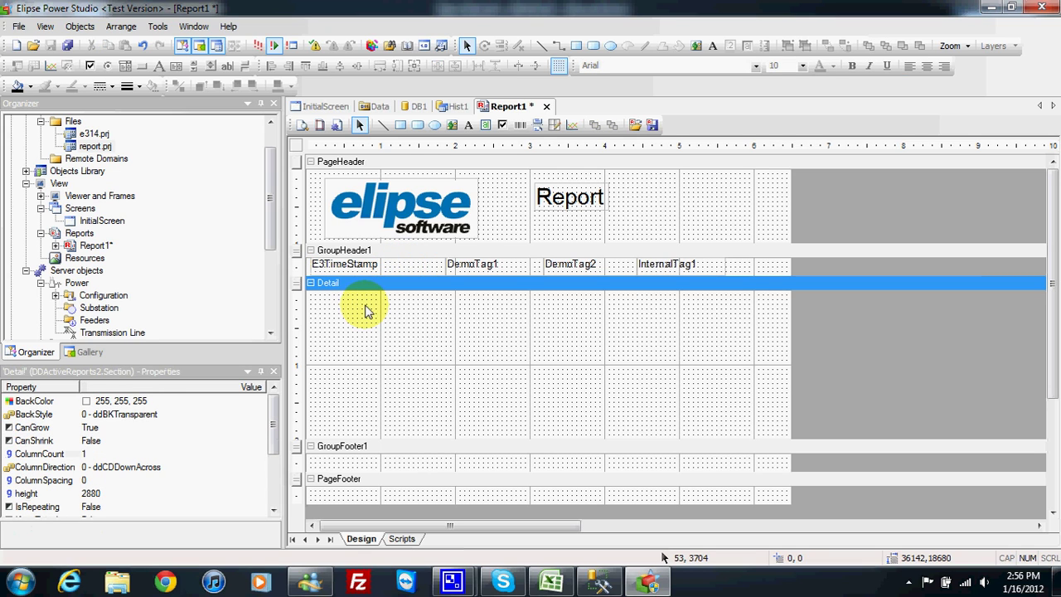
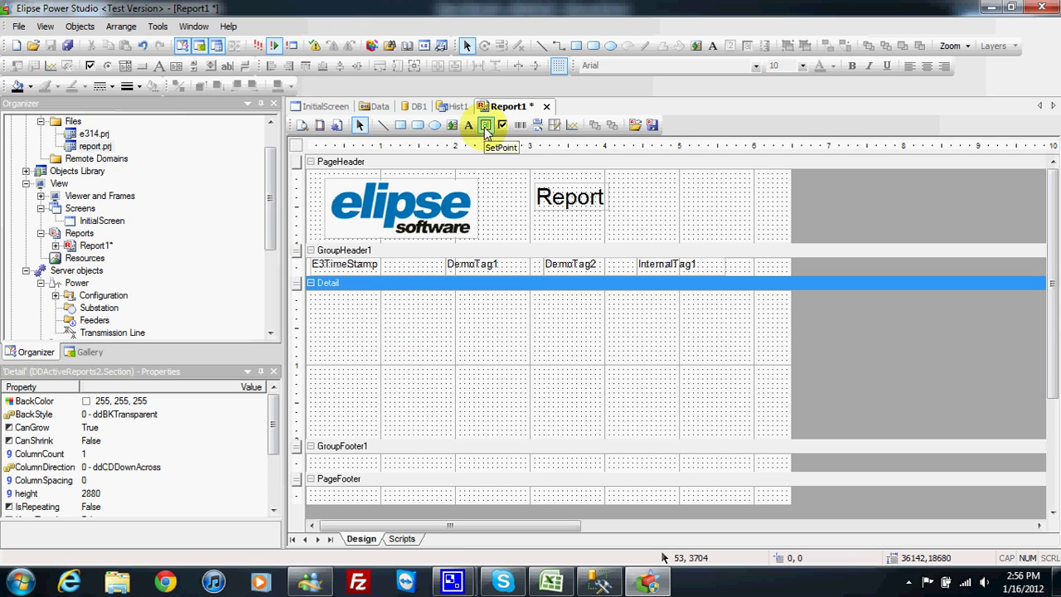
pyautogui.click(486, 125)
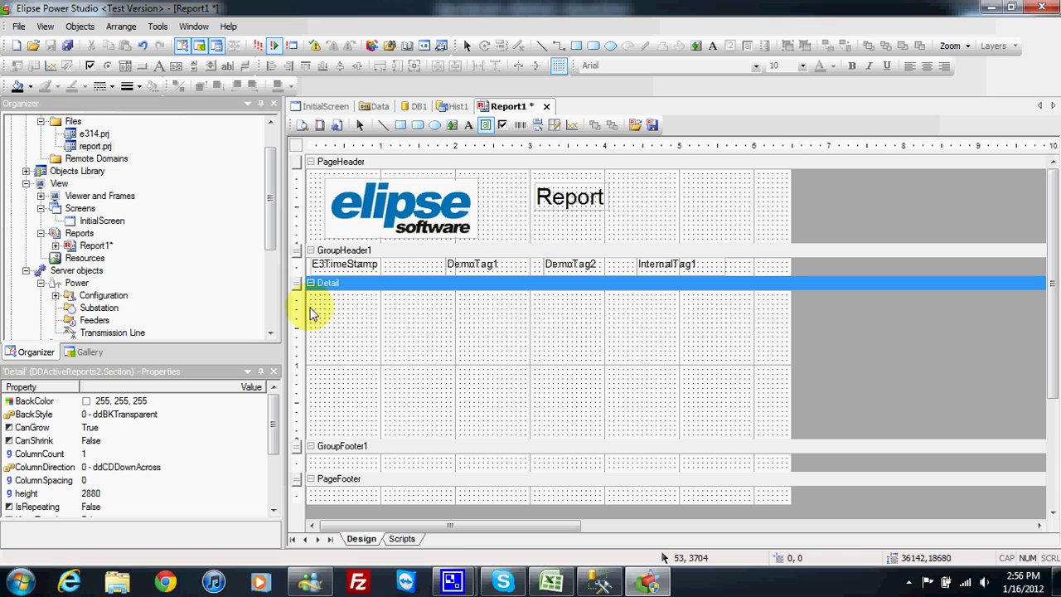
pyautogui.moveTo(314, 311); pyautogui.dragTo(443, 286)
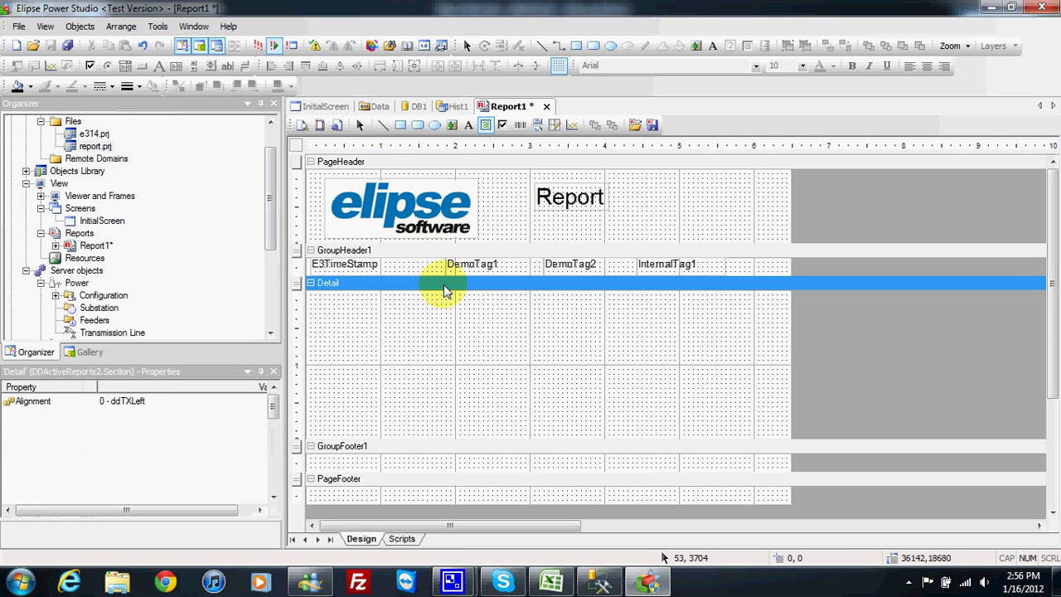
pyautogui.click(486, 127)
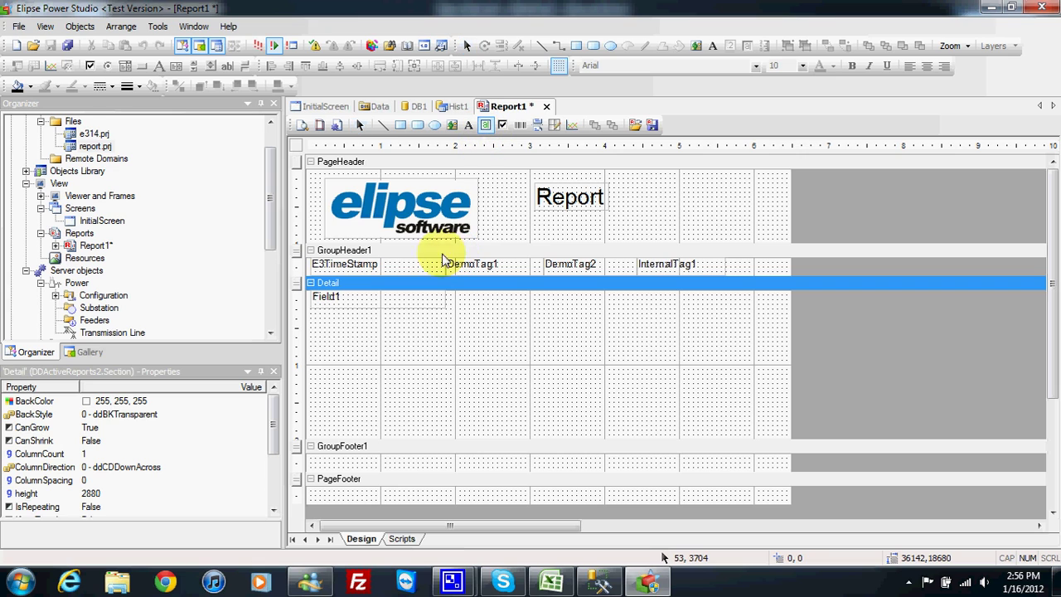
pyautogui.moveTo(446, 306); pyautogui.dragTo(544, 295)
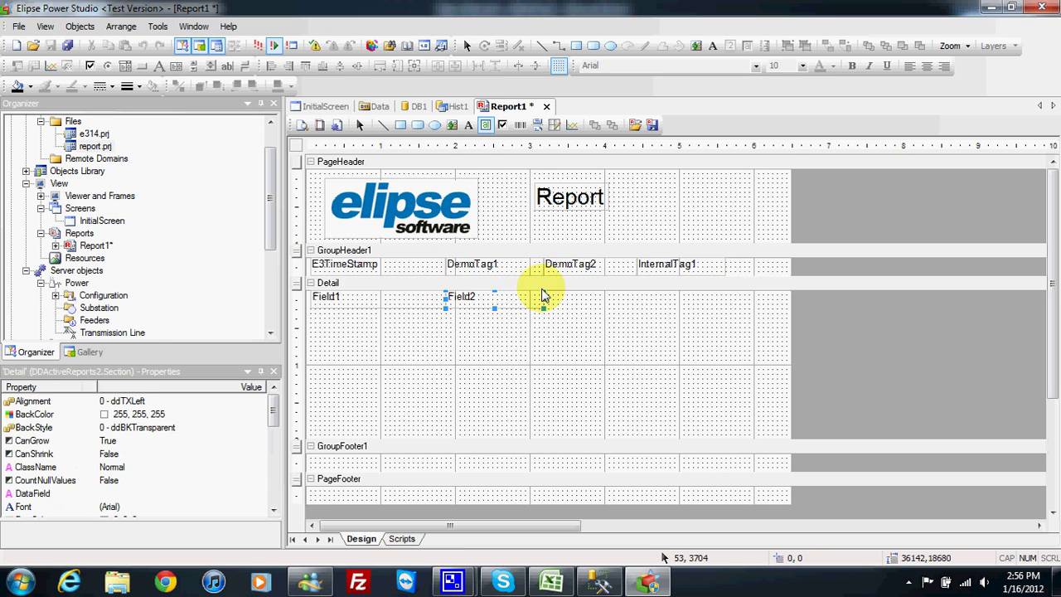
pyautogui.click(485, 126)
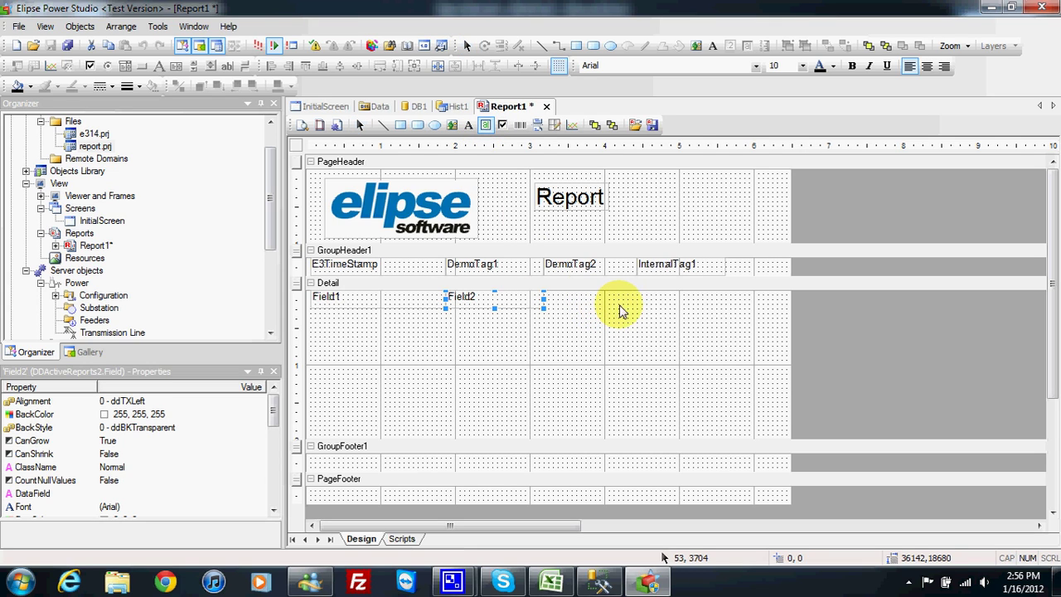
pyautogui.moveTo(628, 308); pyautogui.dragTo(542, 293)
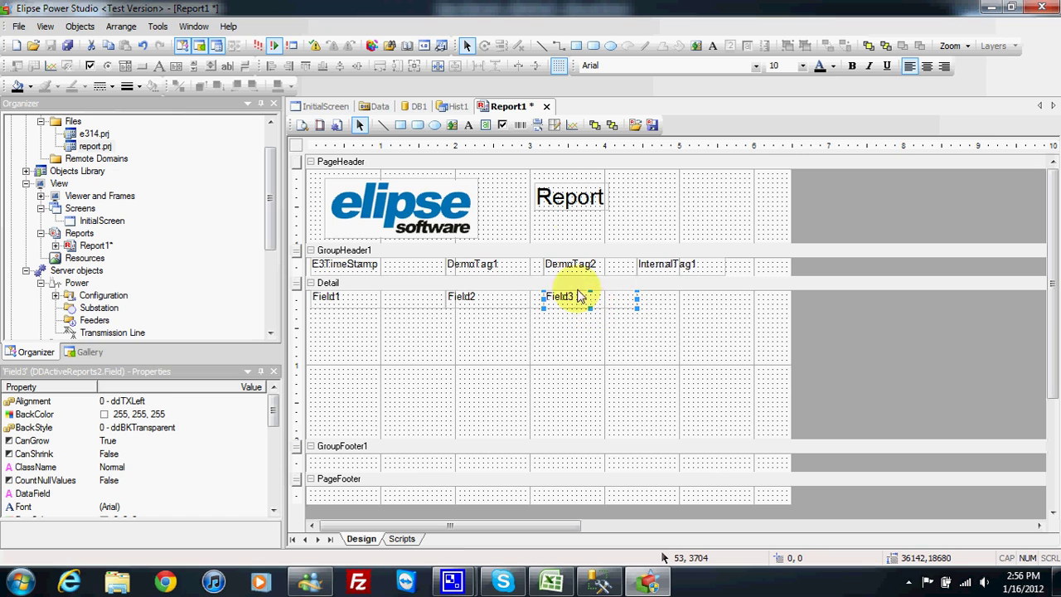
# Draw a fourth Detail field under the InternalTag1 heading and stretch it to about 1.25 inches wide, beside the third field.
pyautogui.moveTo(734, 314); pyautogui.dragTo(644, 296)
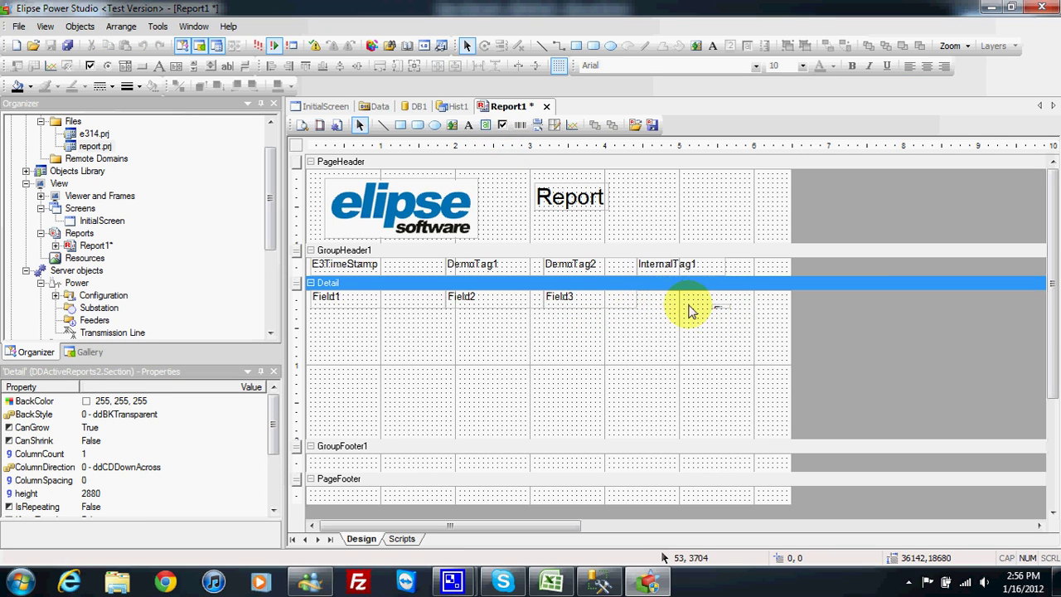
pyautogui.click(717, 308)
pyautogui.moveTo(702, 307); pyautogui.dragTo(641, 307)
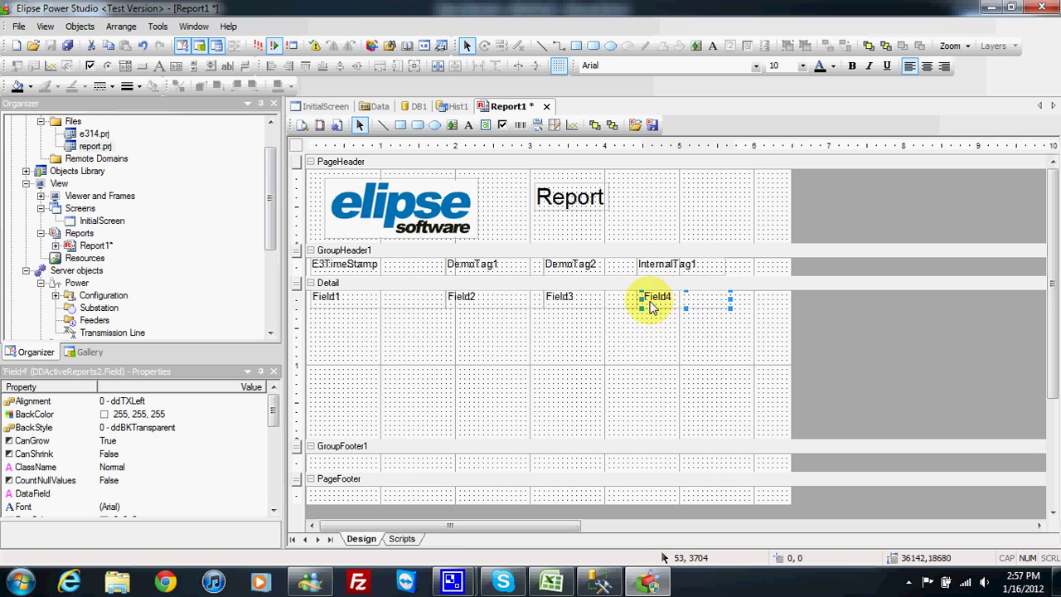
pyautogui.click(673, 317)
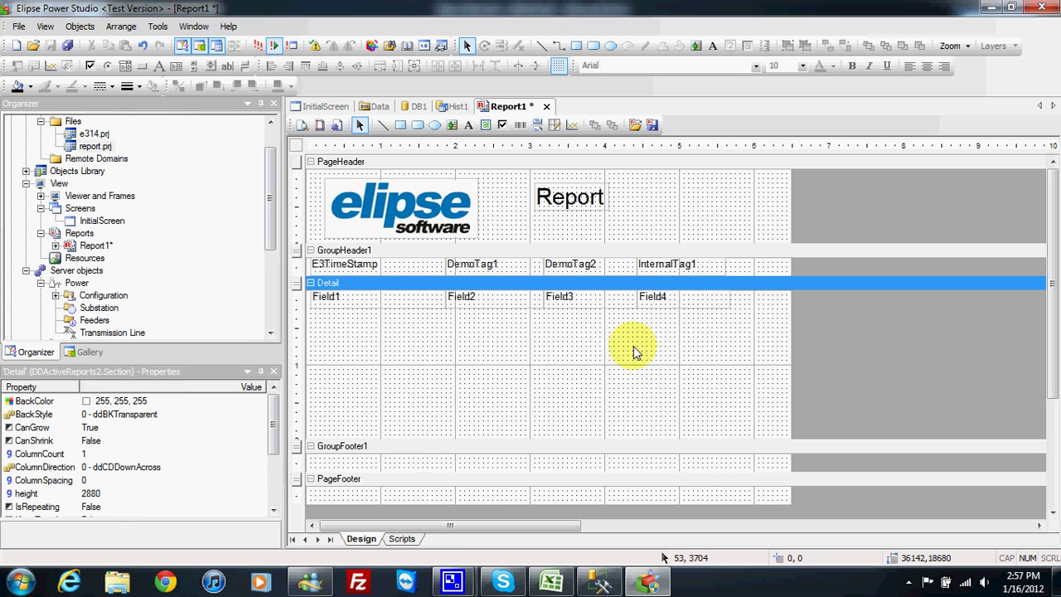
# Shrink the Detail section's height so that it just fits its row of four fields.
pyautogui.moveTo(596, 437); pyautogui.dragTo(599, 308)
pyautogui.click(456, 300)
pyautogui.click(554, 298)
pyautogui.click(663, 298)
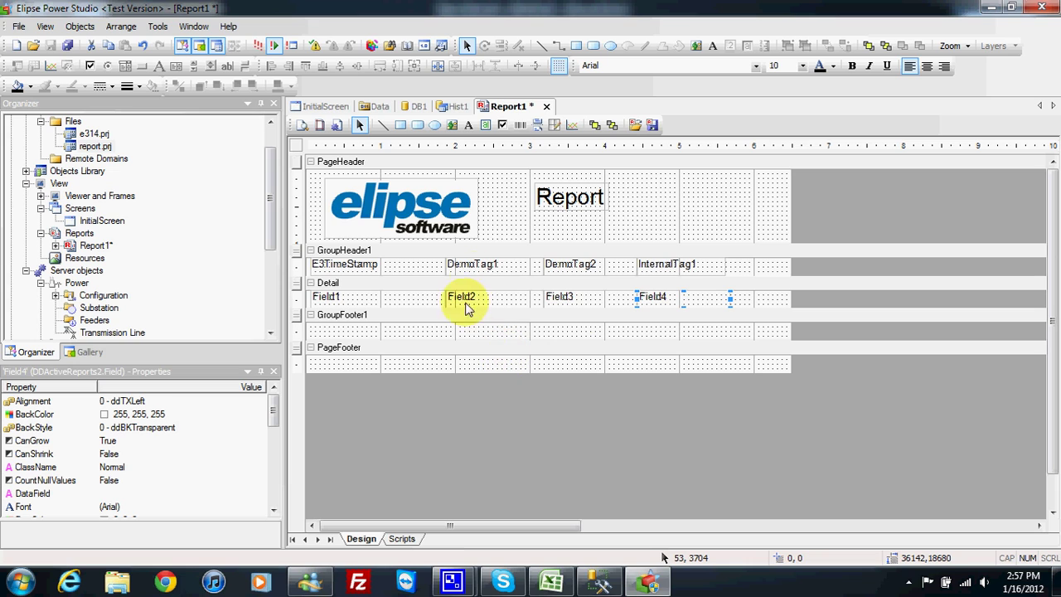
# Open the configuration of the report's Query1 and define DB1 as its database server.
pyautogui.click(55, 245)
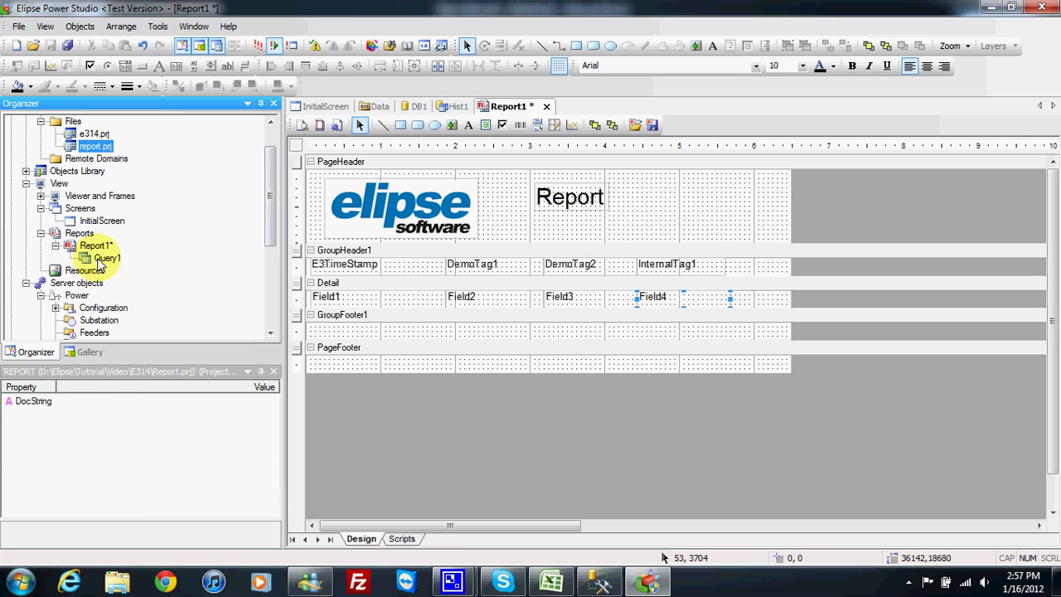
pyautogui.click(100, 260)
pyautogui.rightClick(101, 263)
pyautogui.click(112, 270)
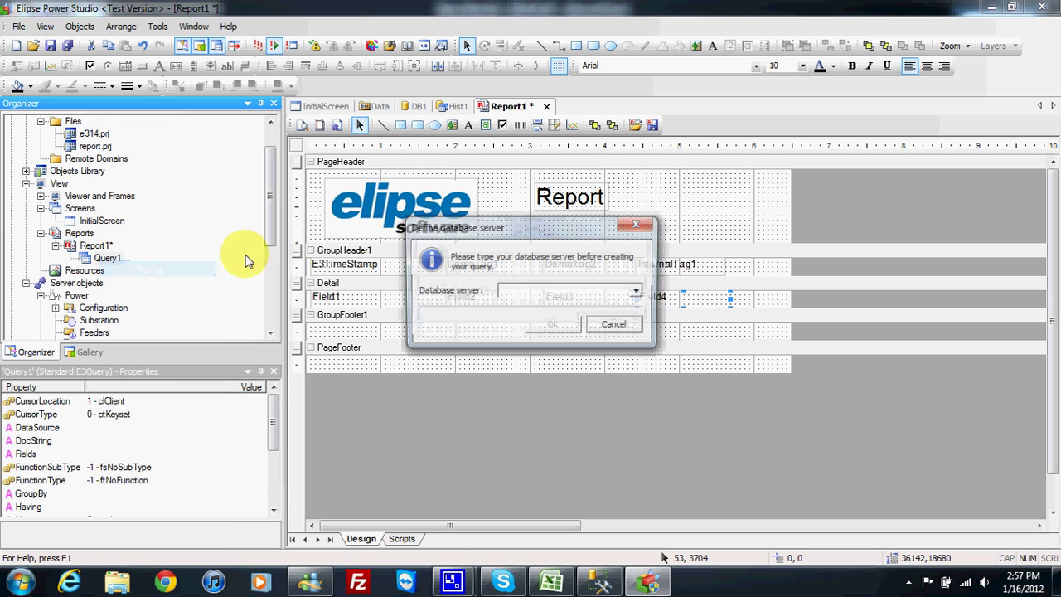
pyautogui.moveTo(483, 235); pyautogui.dragTo(425, 192)
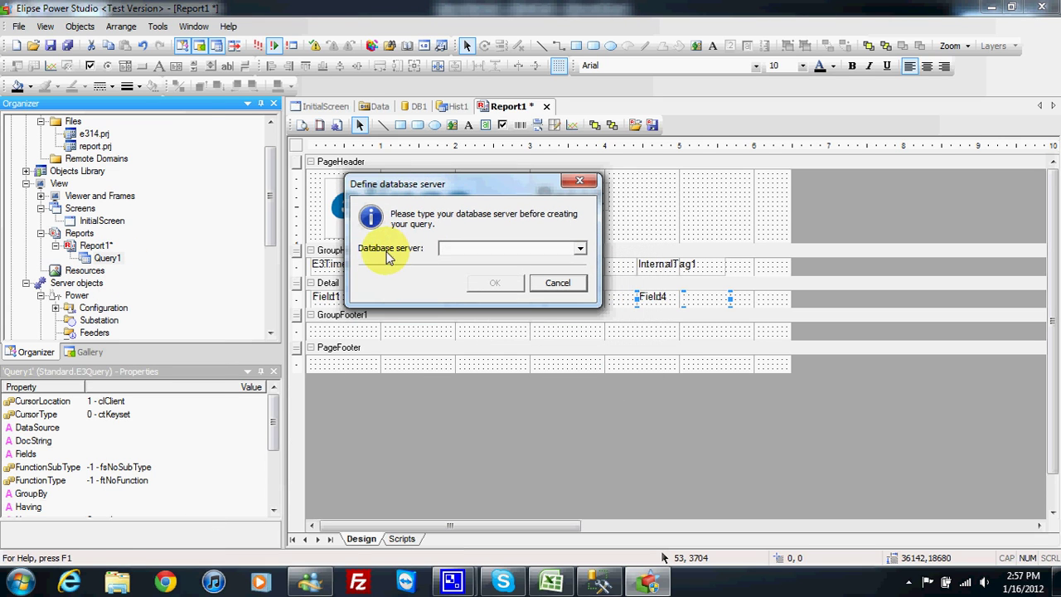
pyautogui.click(580, 249)
pyautogui.click(548, 262)
pyautogui.click(499, 282)
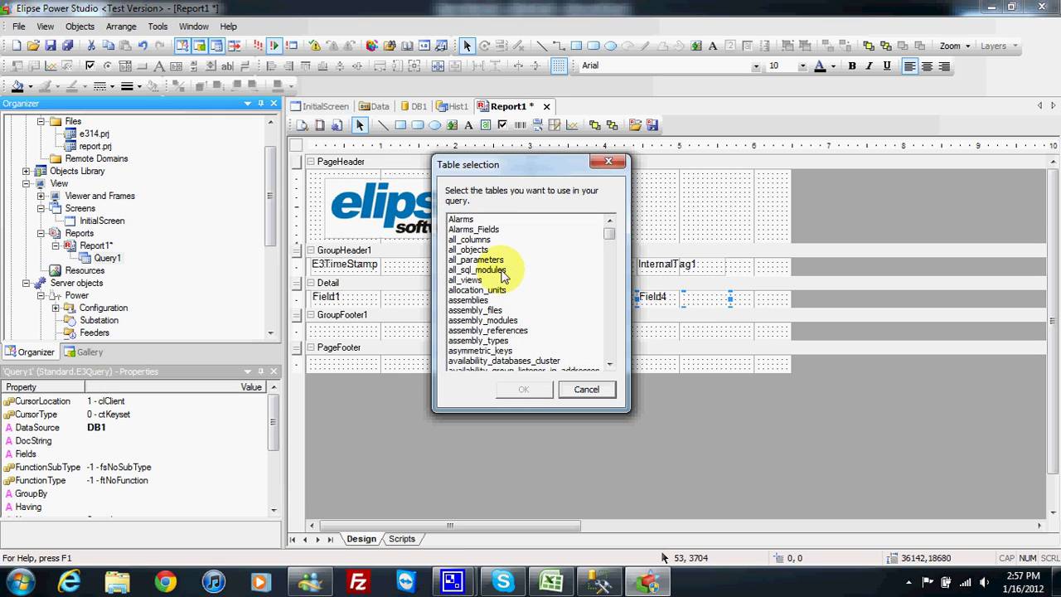
# Select the Signals table as the data table for the query.
pyautogui.moveTo(612, 238); pyautogui.dragTo(611, 329)
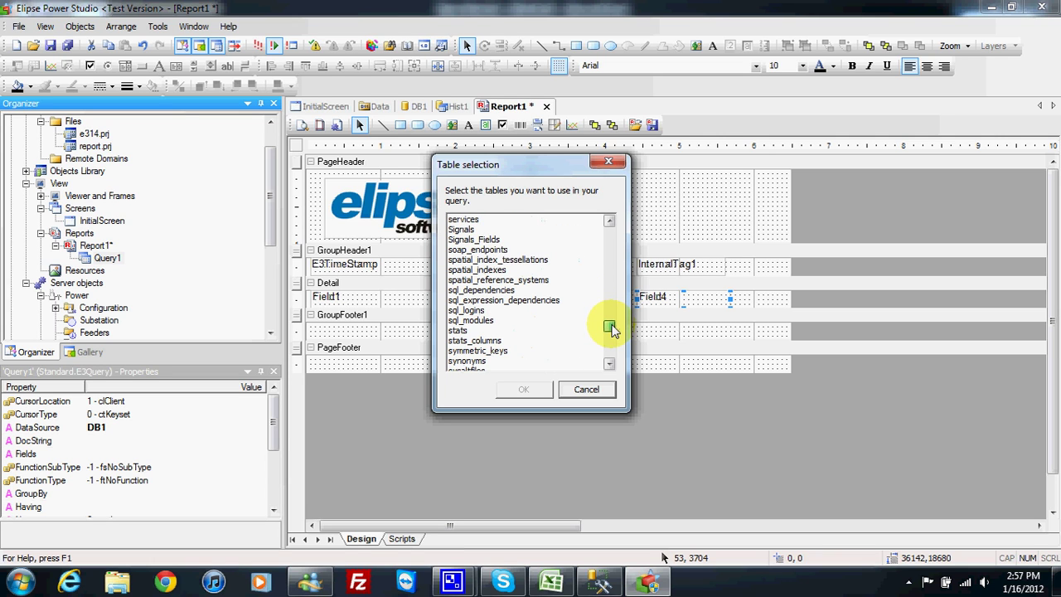
pyautogui.click(466, 229)
pyautogui.click(523, 389)
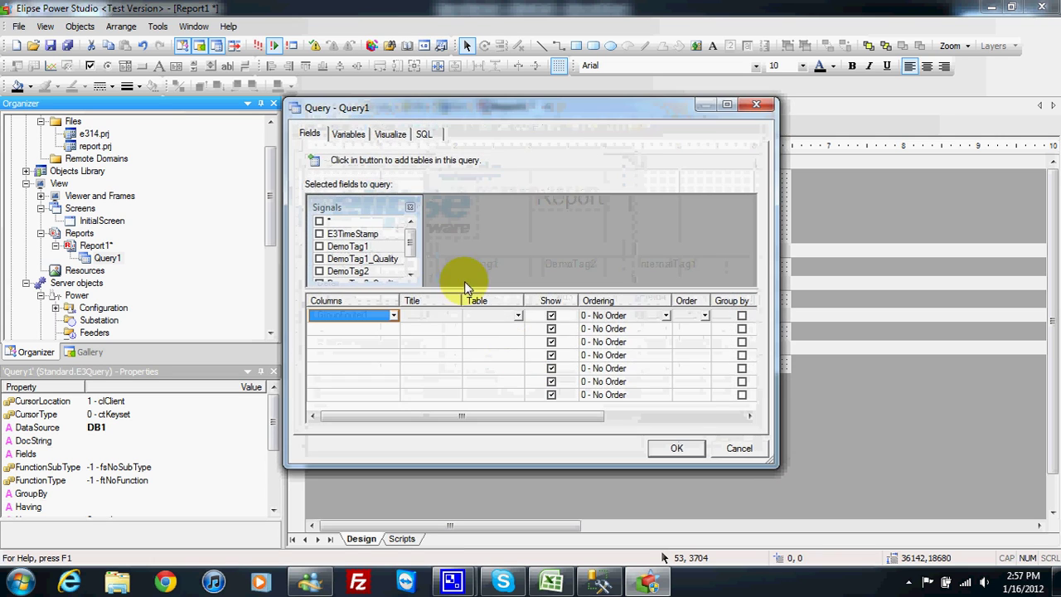
# Include the E3TimeStamp, DemoTag1, DemoTag2 and InternalTag1 fields of the Signals table in the query.
pyautogui.click(319, 235)
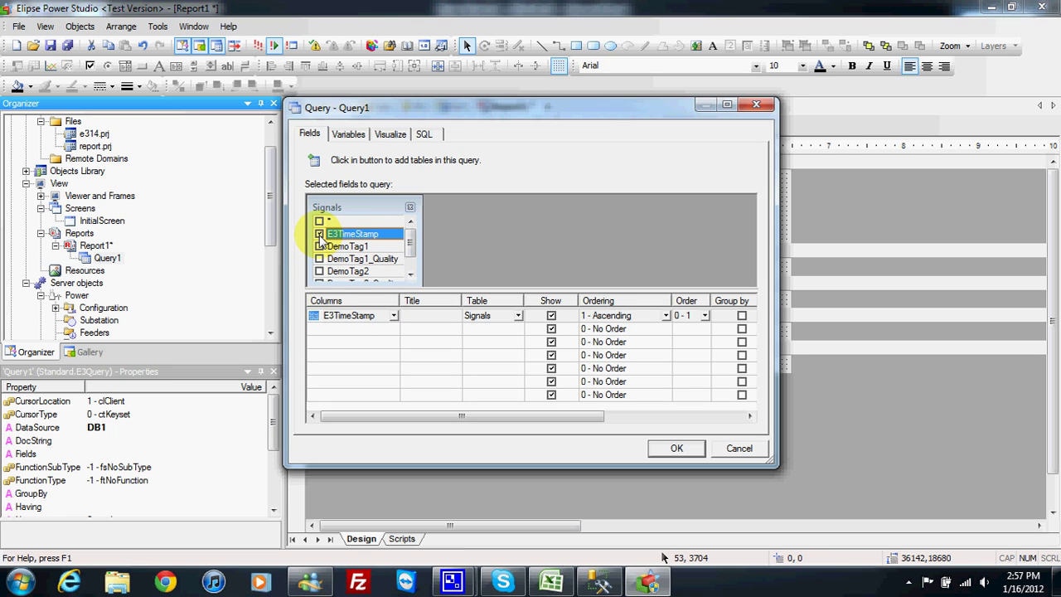
pyautogui.click(319, 247)
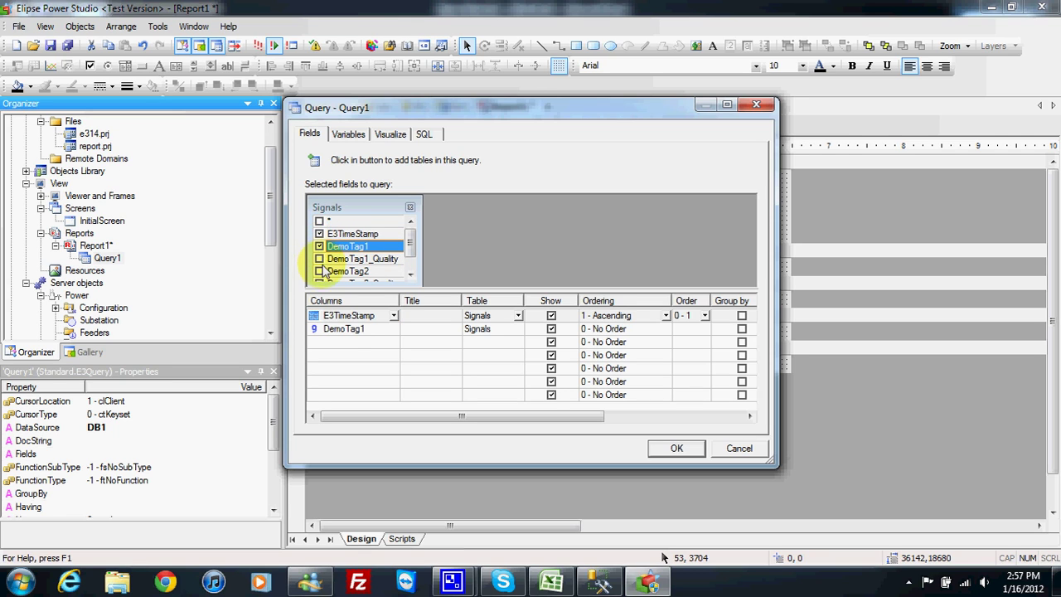
pyautogui.click(319, 271)
pyautogui.scroll(-1, 336, 276)
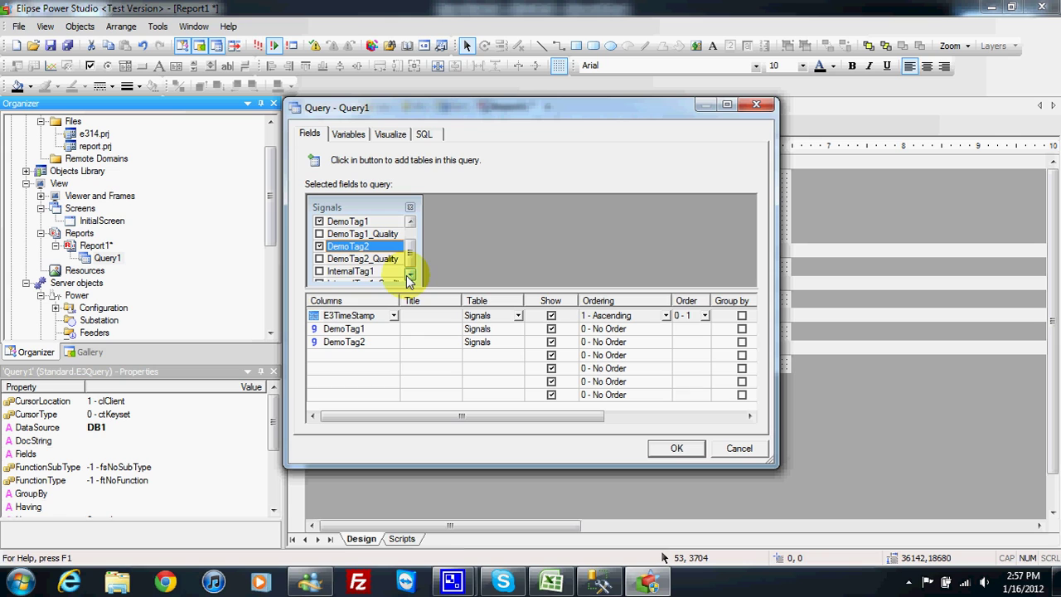
pyautogui.click(319, 272)
# Review the query's SQL statement, run the query with a wider E3TimeStamp column in the preview, and accept the configuration.
pyautogui.click(421, 134)
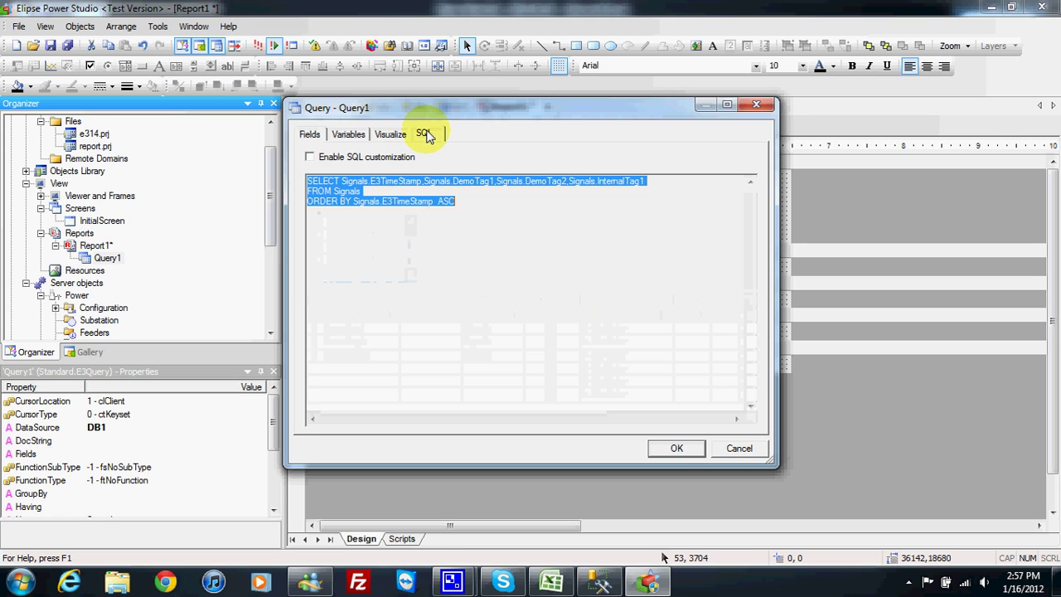
pyautogui.click(404, 136)
pyautogui.click(316, 161)
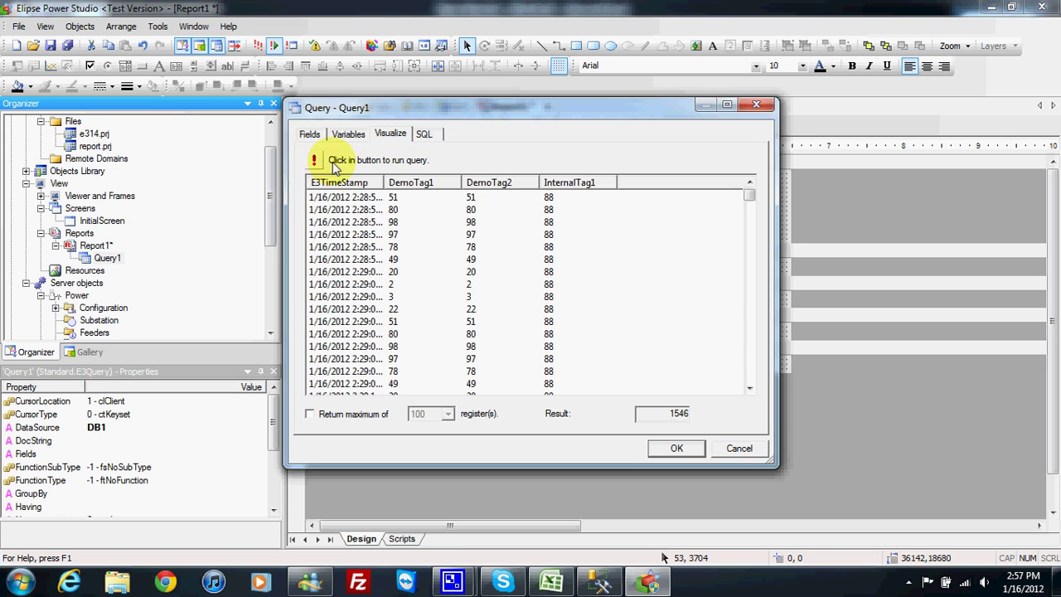
pyautogui.moveTo(385, 182); pyautogui.dragTo(426, 184)
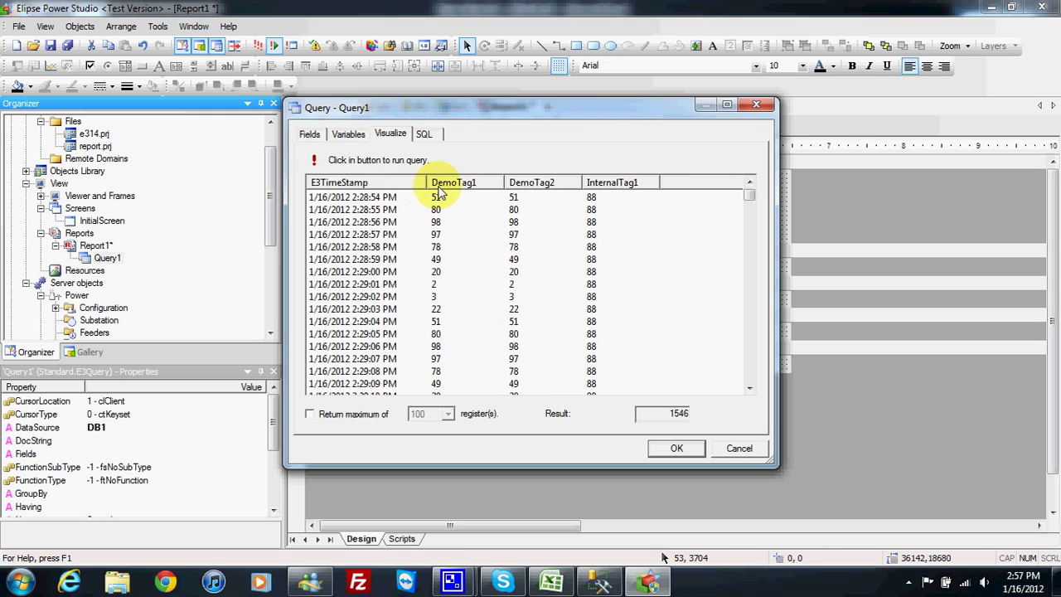
pyautogui.click(673, 450)
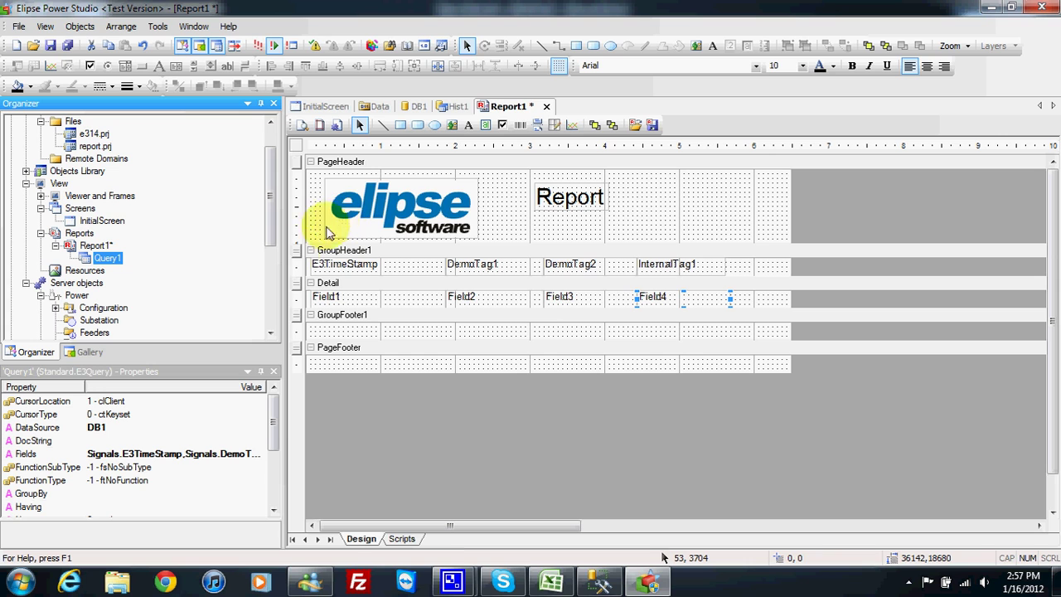
# Reopen the Query1 configuration, examine its columns and SQL statement, and run it again to inspect the records.
pyautogui.rightClick(123, 258)
pyautogui.click(160, 269)
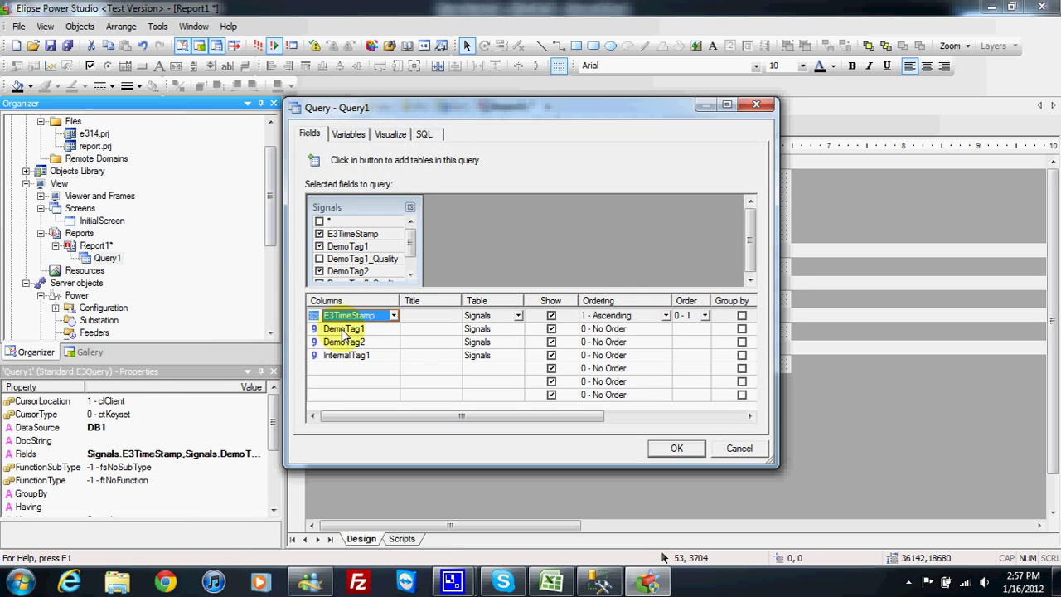
pyautogui.click(348, 330)
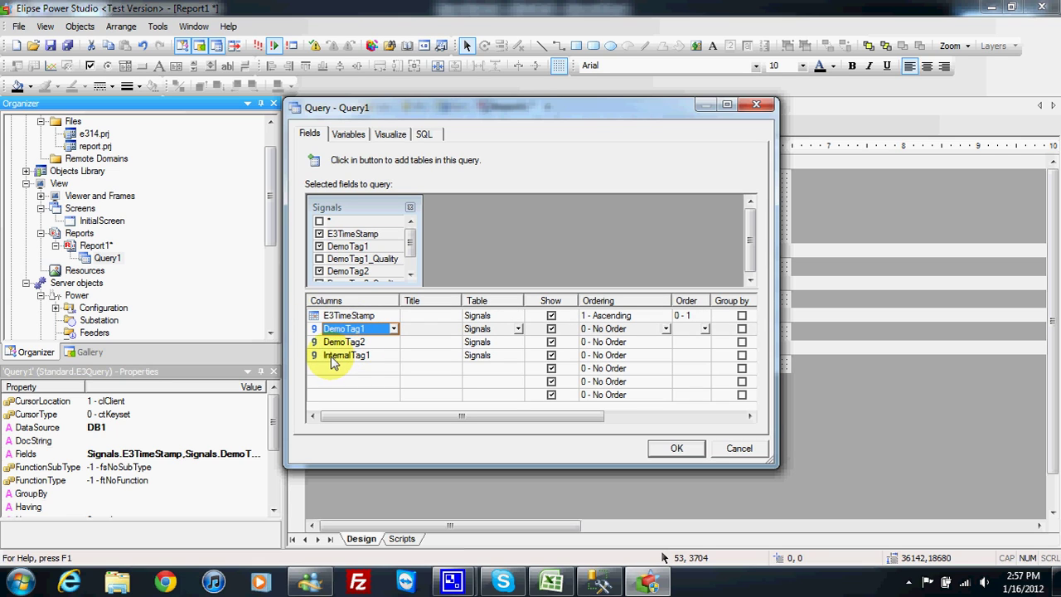
pyautogui.click(421, 135)
pyautogui.click(389, 133)
pyautogui.click(314, 159)
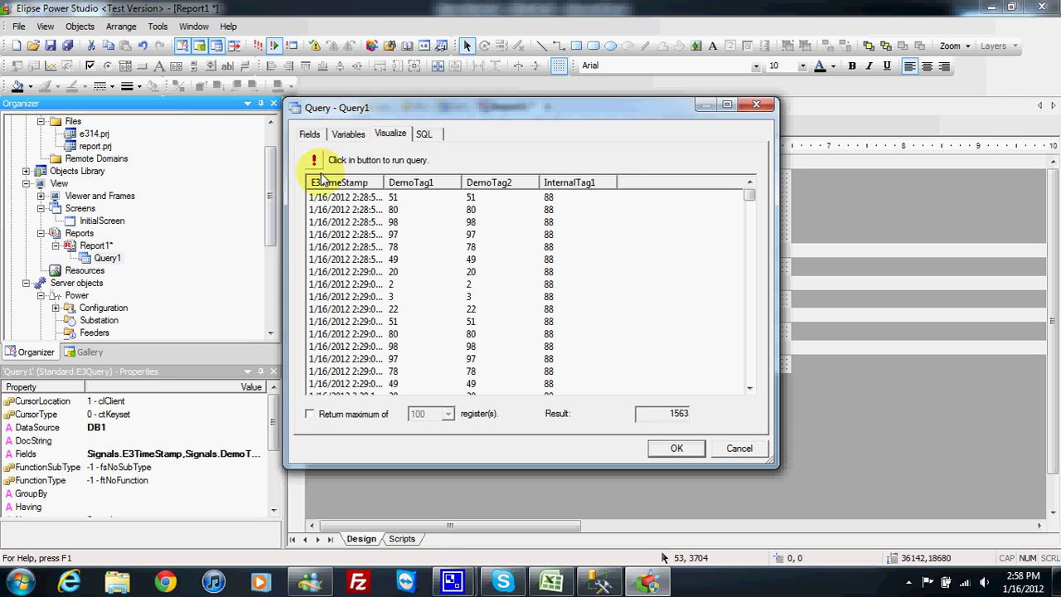
pyautogui.doubleClick(384, 184)
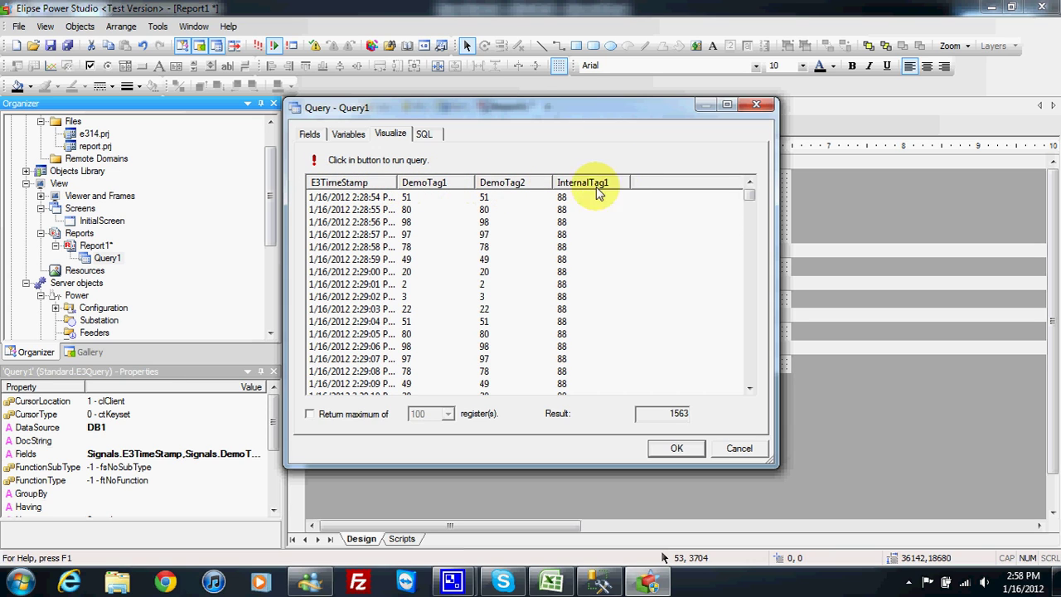
pyautogui.click(678, 447)
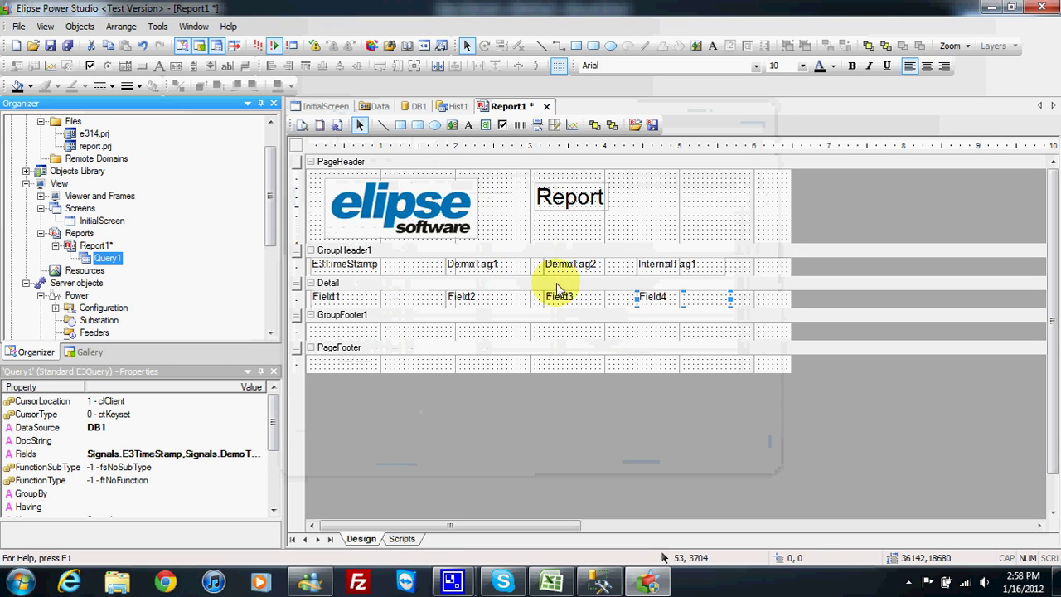
# Set the DataField property of the first Detail field to E3TimeStamp and of the second to DemoTag1.
pyautogui.click(347, 300)
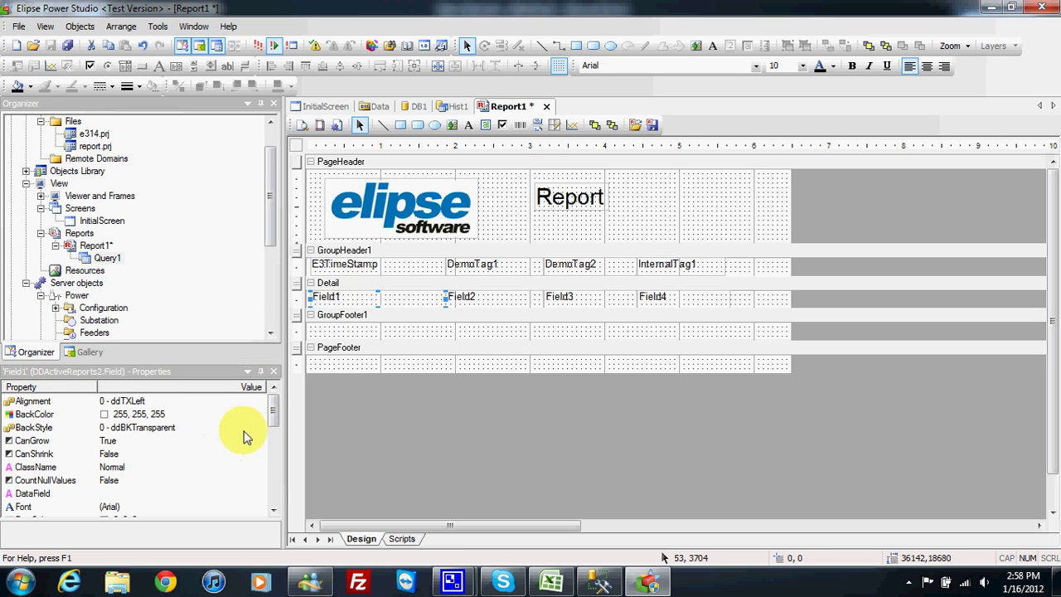
pyautogui.click(41, 494)
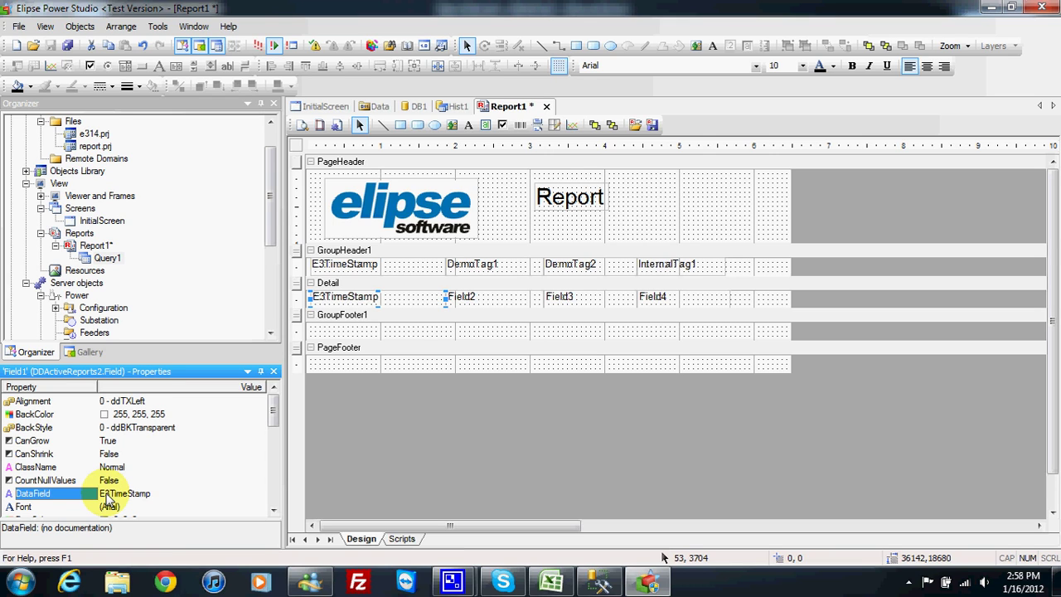
pyautogui.click(503, 296)
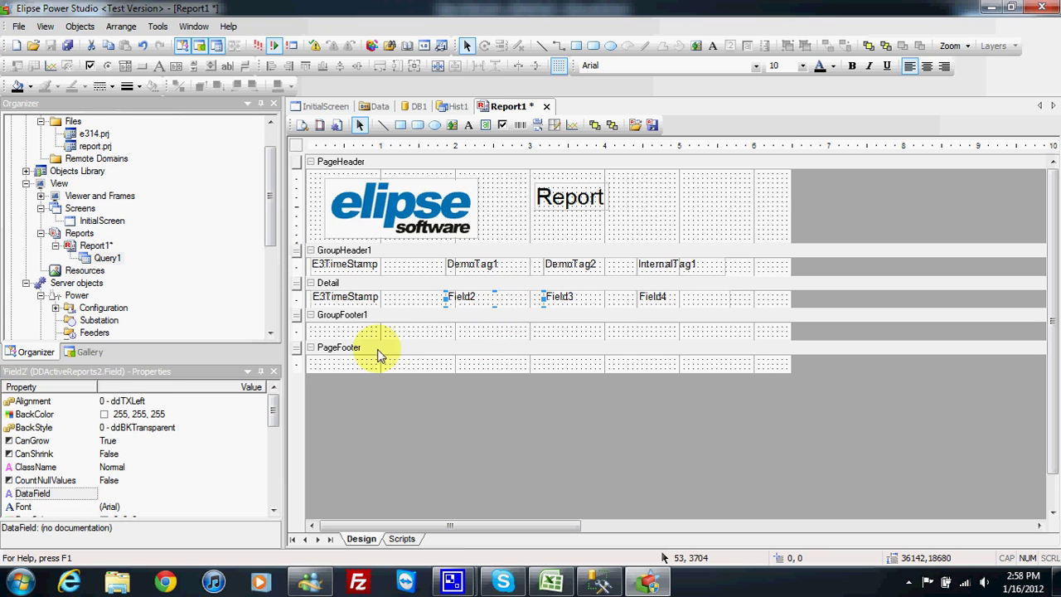
pyautogui.click(143, 496)
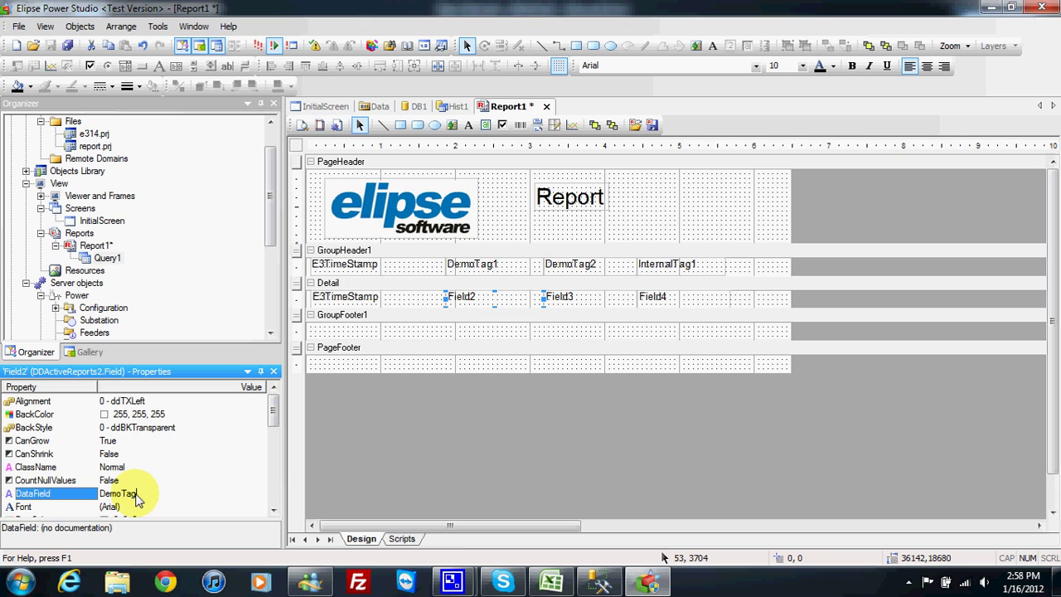
pyautogui.write('DemoTag1')
pyautogui.click(576, 296)
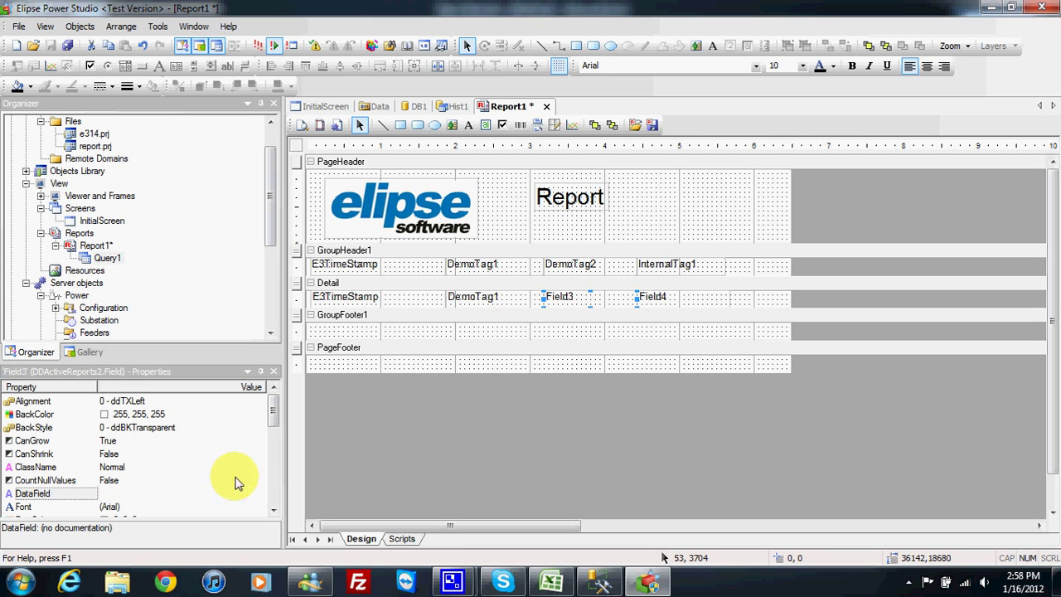
# Set the DataField property of the third Detail field to DemoTag2 and of the fourth to InternalTag1, and save the report.
pyautogui.click(160, 500)
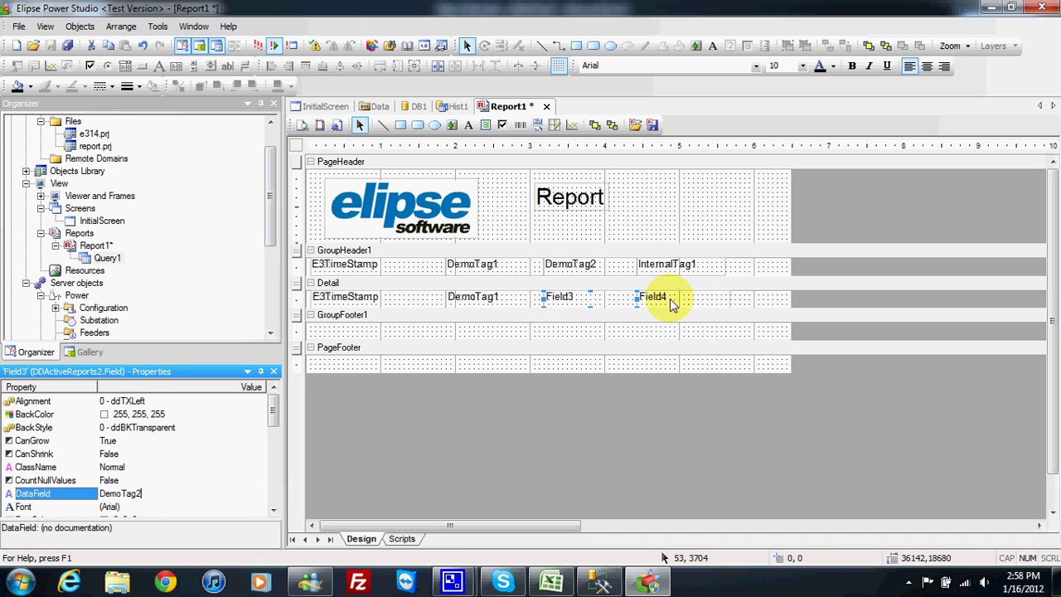
pyautogui.click(667, 296)
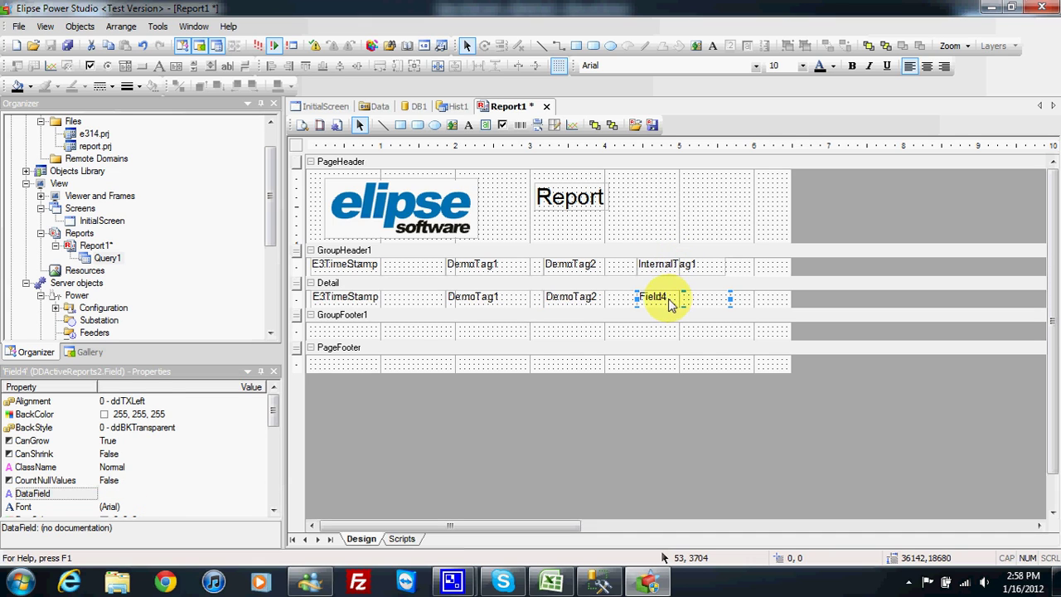
pyautogui.click(110, 498)
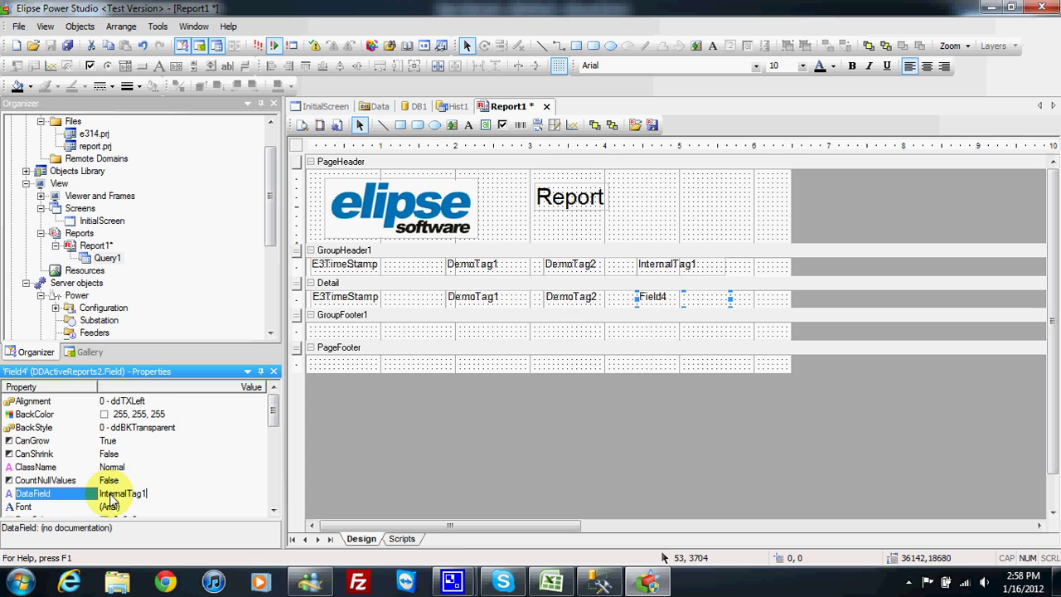
pyautogui.click(142, 480)
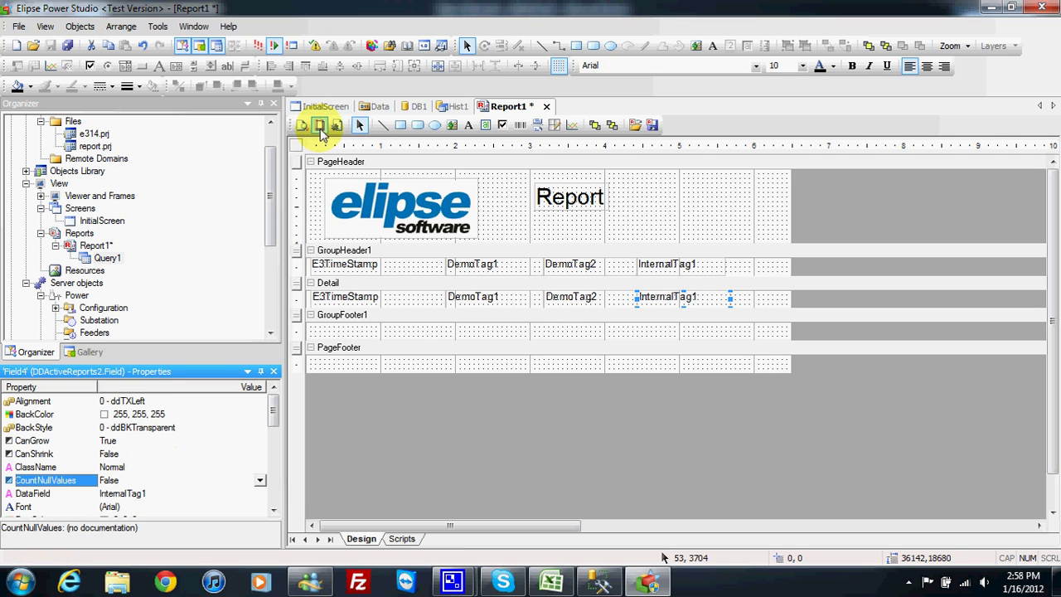
pyautogui.click(69, 46)
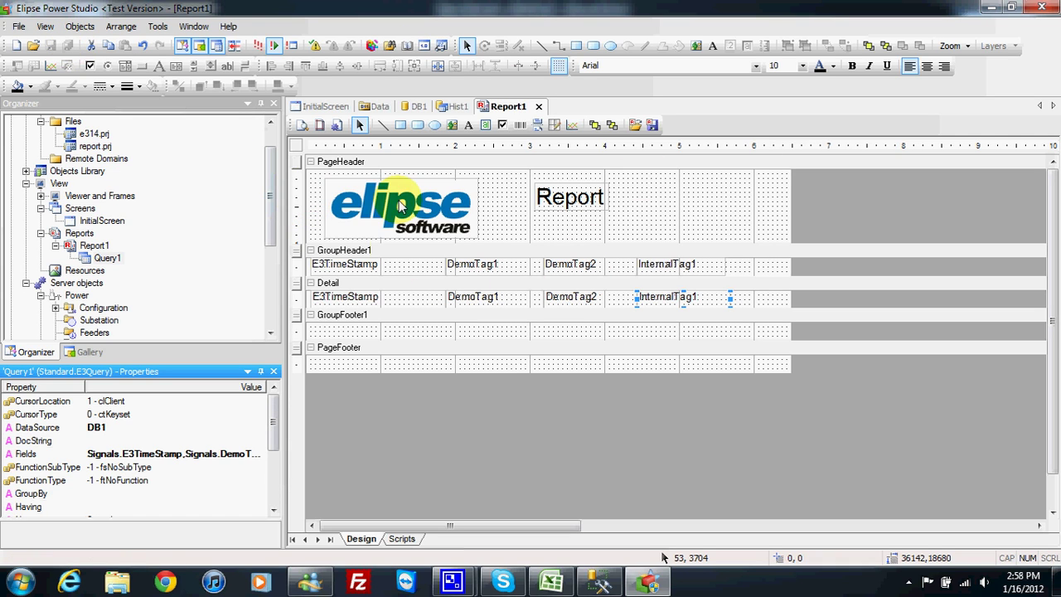
# Preview the report, look through the records on its first page, and close the preview.
pyautogui.click(557, 201)
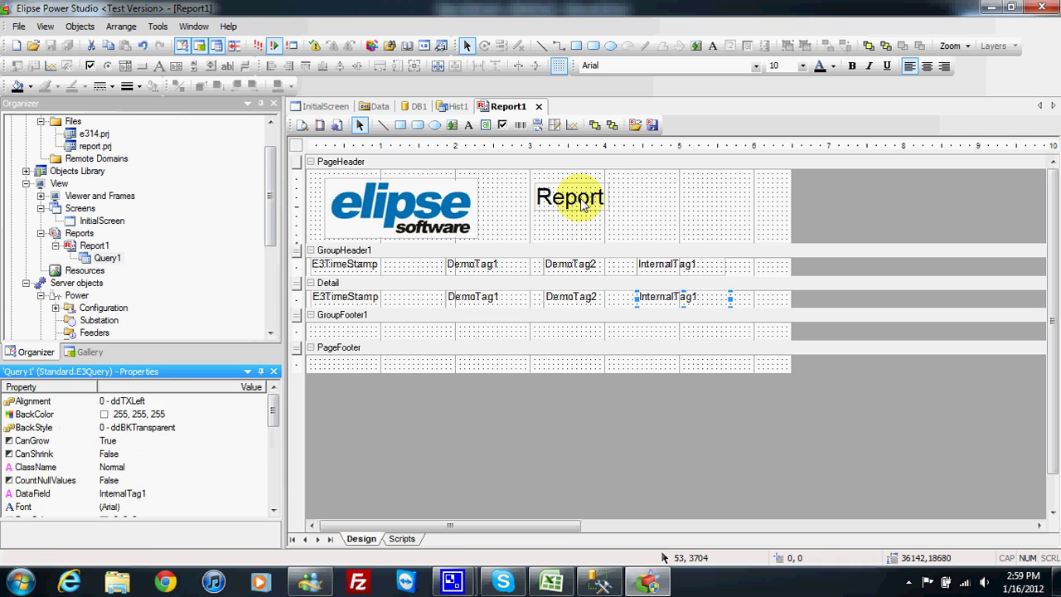
pyautogui.click(301, 125)
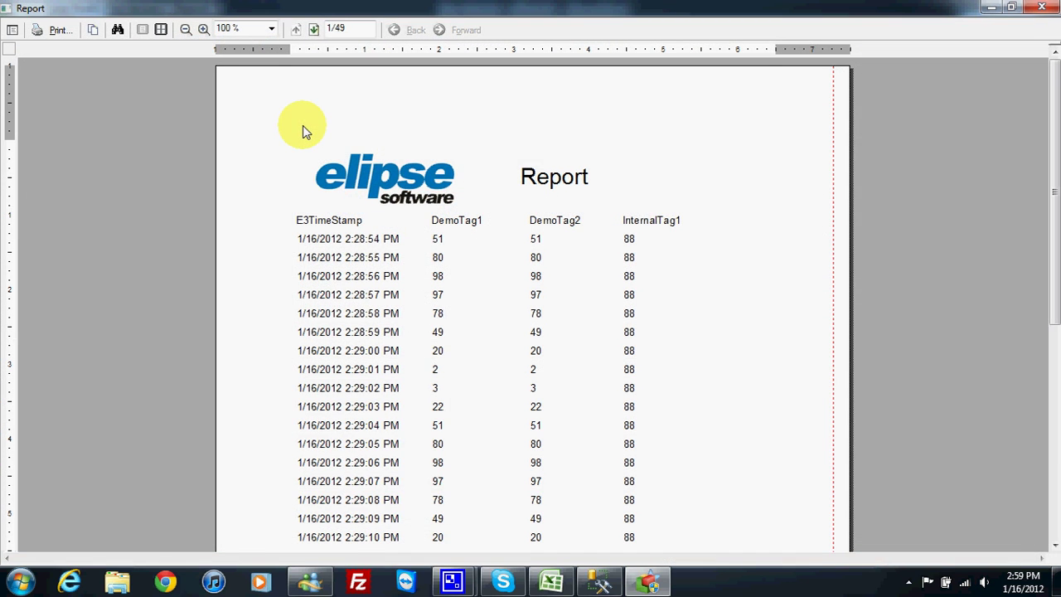
pyautogui.scroll(-5, 510, 263)
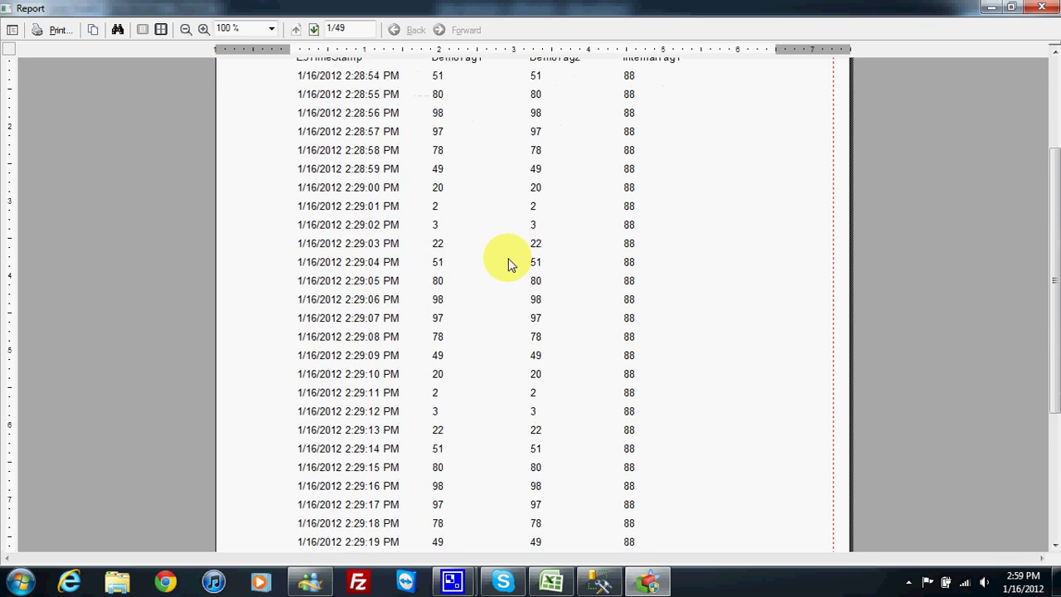
pyautogui.scroll(3, 510, 264)
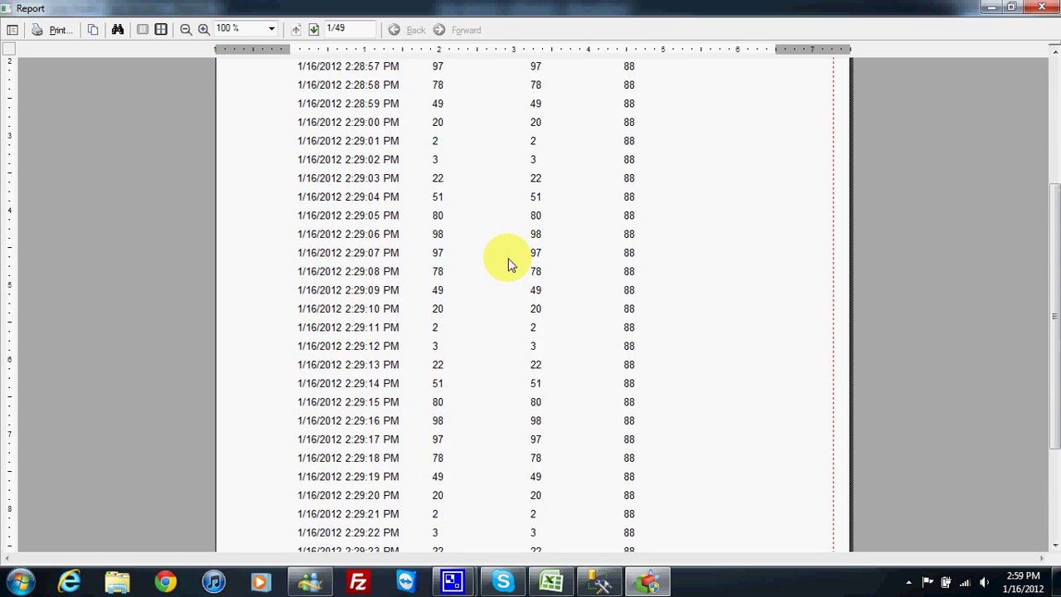
pyautogui.scroll(2, 509, 263)
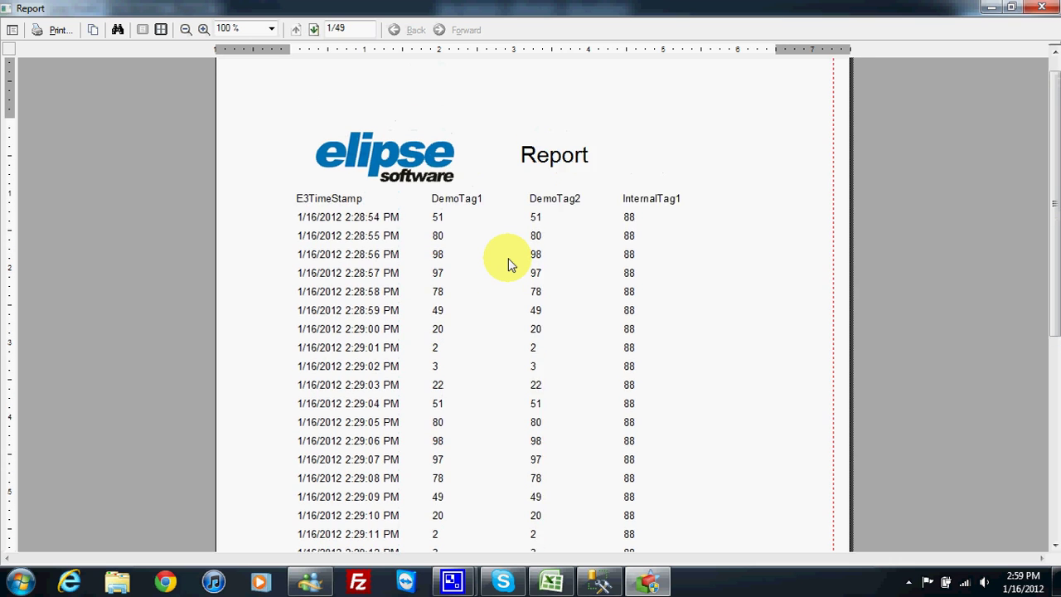
pyautogui.scroll(-1, 510, 263)
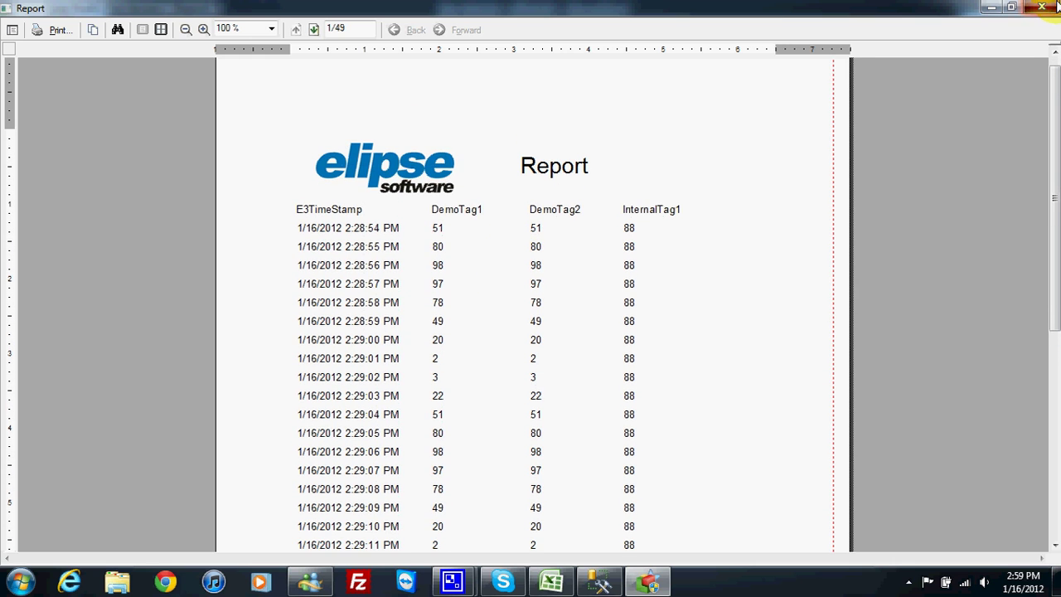
pyautogui.click(1041, 7)
# Centre the text of the DemoTag1, DemoTag2 and InternalTag1 fields in the Detail section, save, and check the alignment in the report preview.
pyautogui.click(471, 295)
pyautogui.keyDown('ctrl'); pyautogui.click(570, 300); pyautogui.keyUp('ctrl')
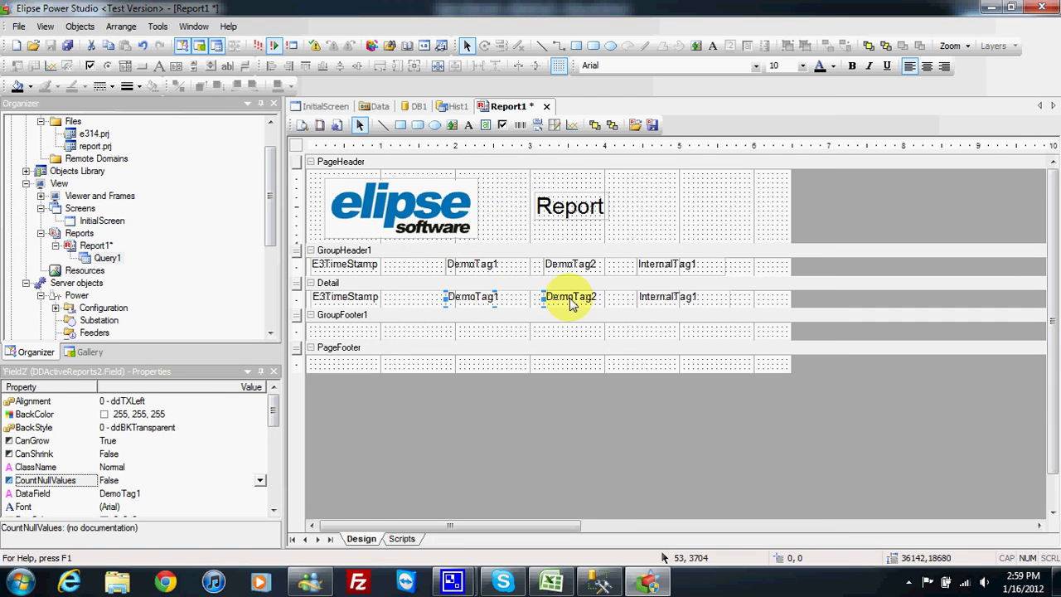
pyautogui.keyDown('ctrl'); pyautogui.click(659, 296); pyautogui.keyUp('ctrl')
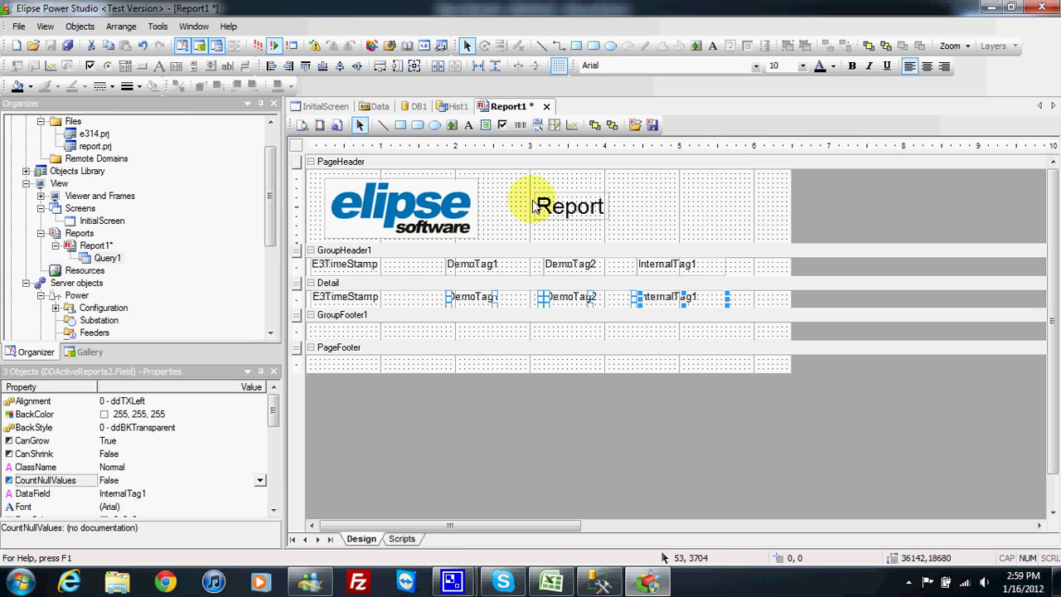
pyautogui.click(927, 66)
pyautogui.click(336, 296)
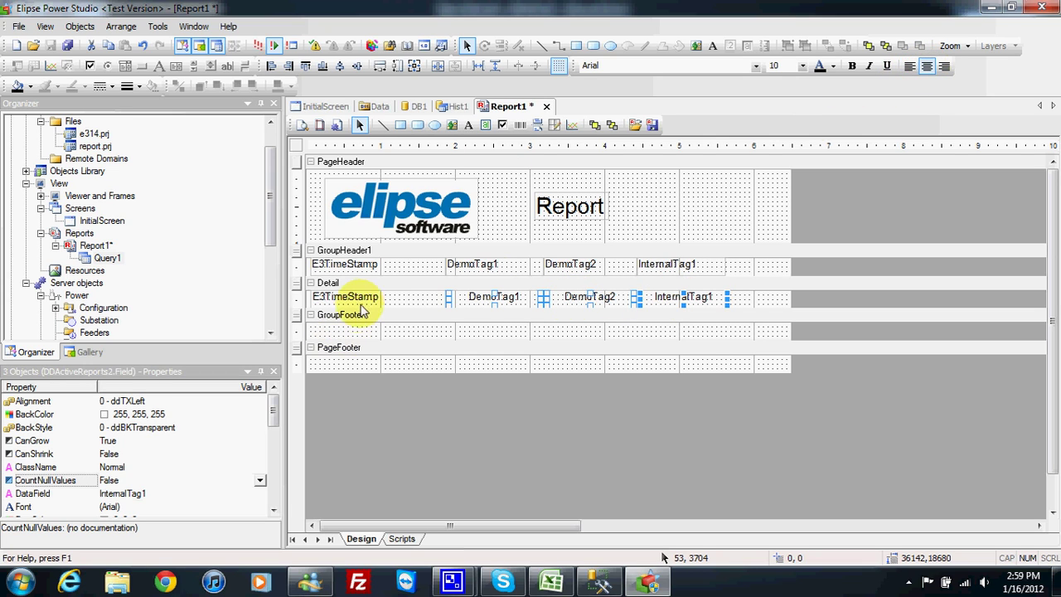
pyautogui.click(67, 46)
pyautogui.click(300, 129)
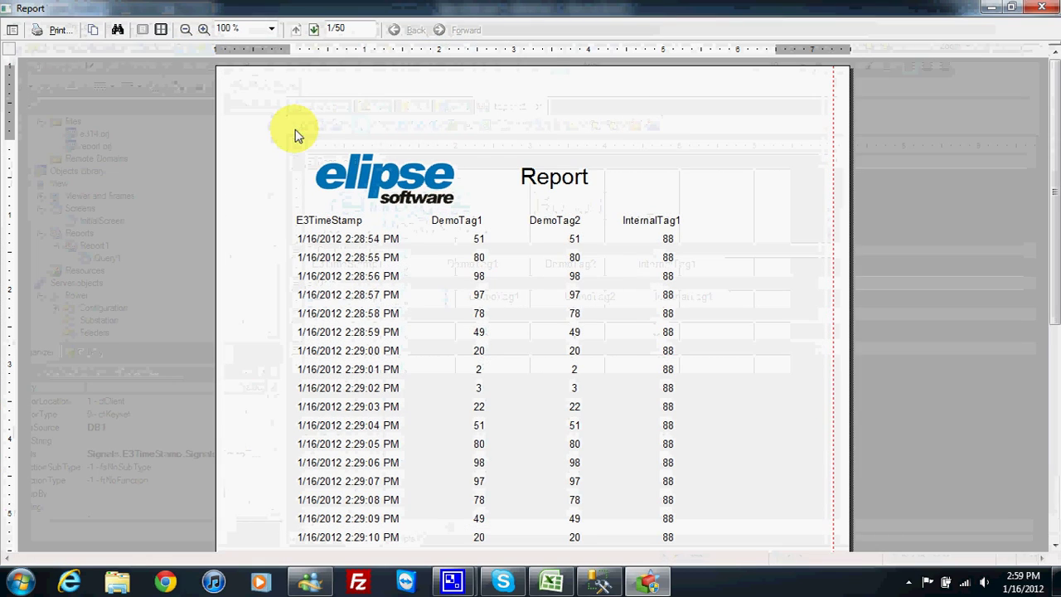
pyautogui.click(1041, 8)
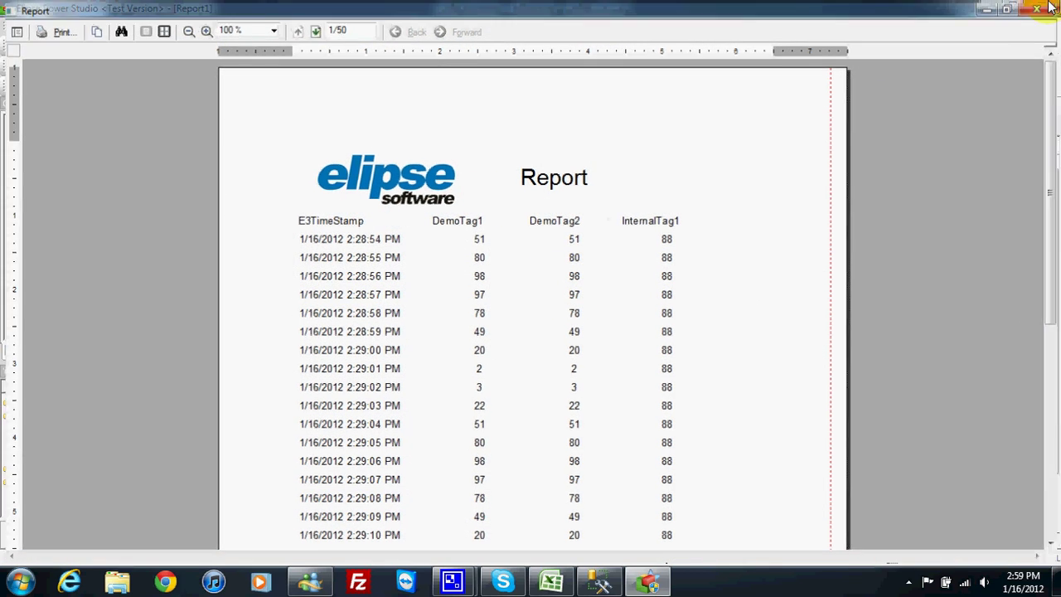
# Centre the text of all four column heading labels in GroupHeader1, save, and check the headings in the report preview.
pyautogui.click(496, 263)
pyautogui.keyDown('shift'); pyautogui.click(572, 263); pyautogui.keyUp('shift')
pyautogui.keyDown('shift'); pyautogui.click(671, 264); pyautogui.keyUp('shift')
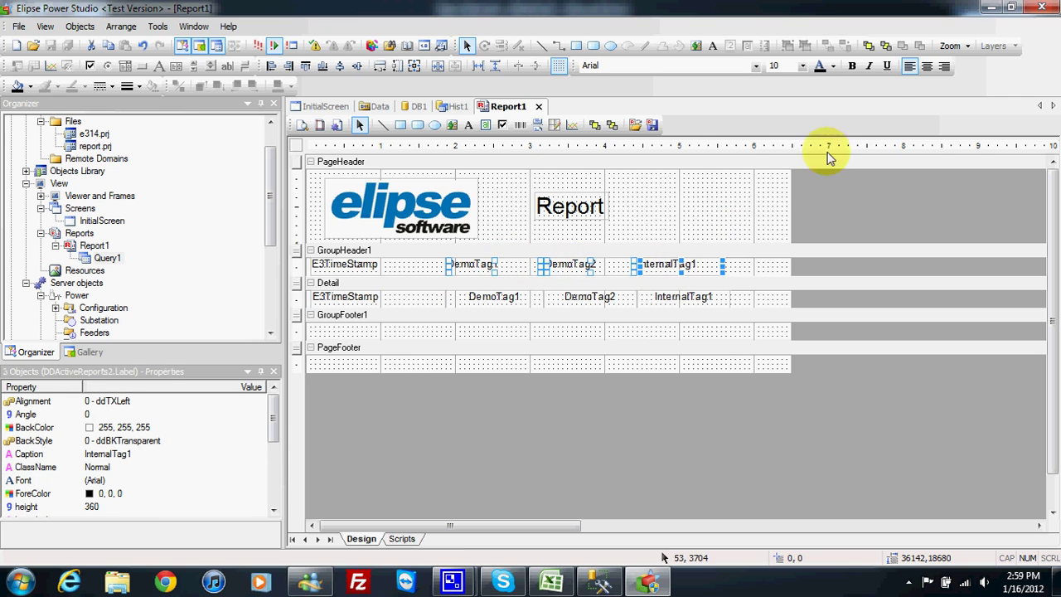
pyautogui.click(928, 69)
pyautogui.click(391, 266)
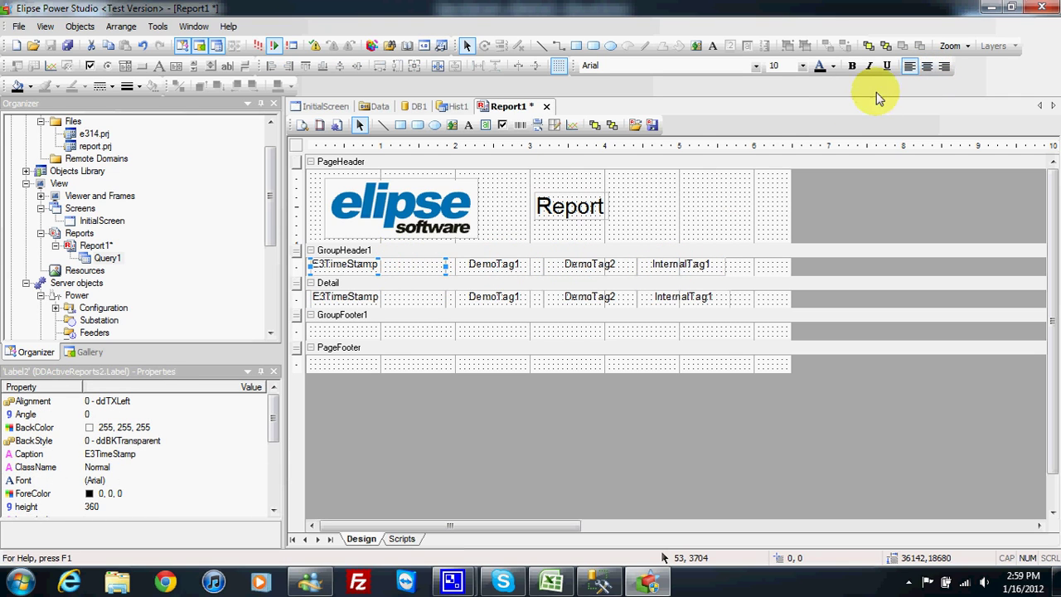
pyautogui.click(49, 46)
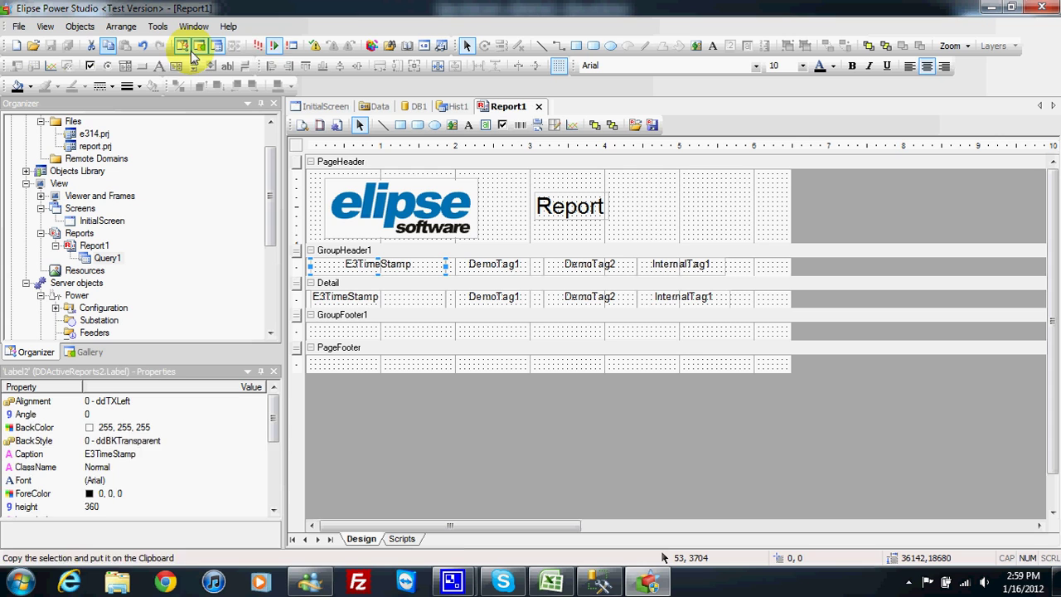
pyautogui.click(302, 125)
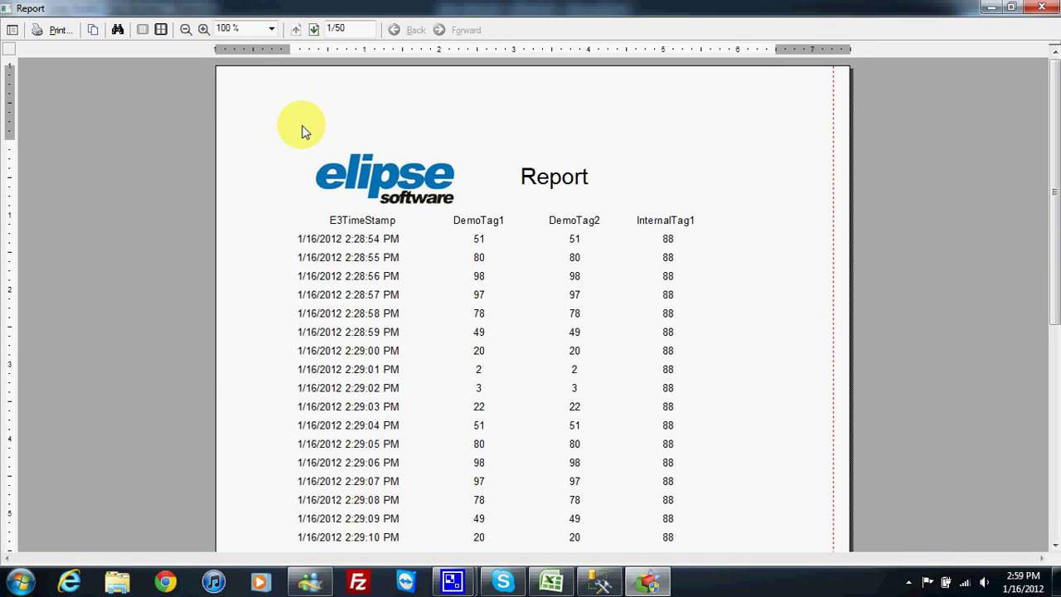
pyautogui.click(1042, 7)
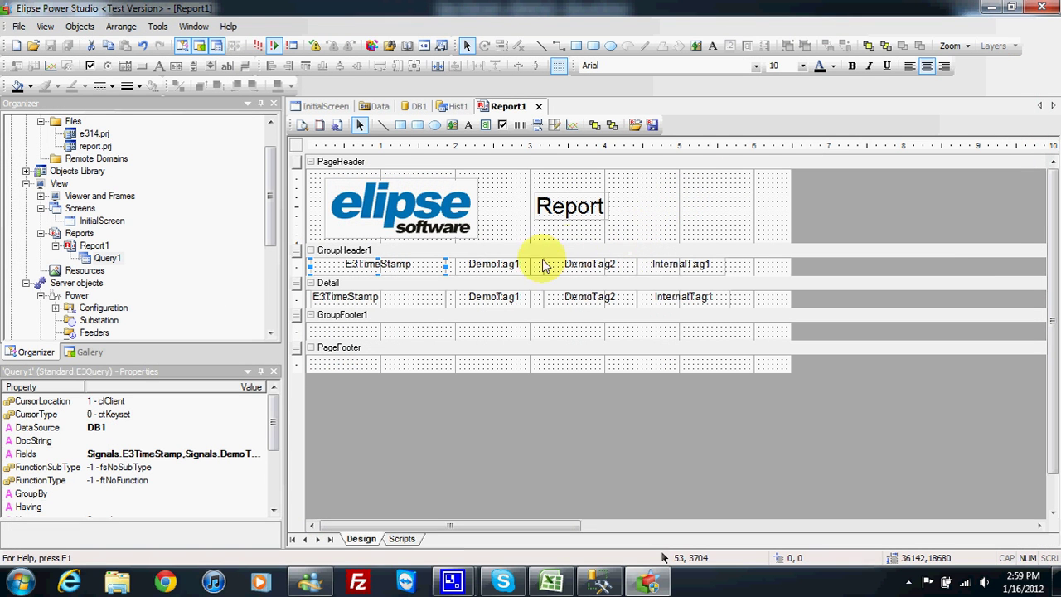
# Narrow the DemoTag1, DemoTag2 and InternalTag1 headings and their Detail fields, and move them together as aligned adjacent columns.
pyautogui.click(508, 272)
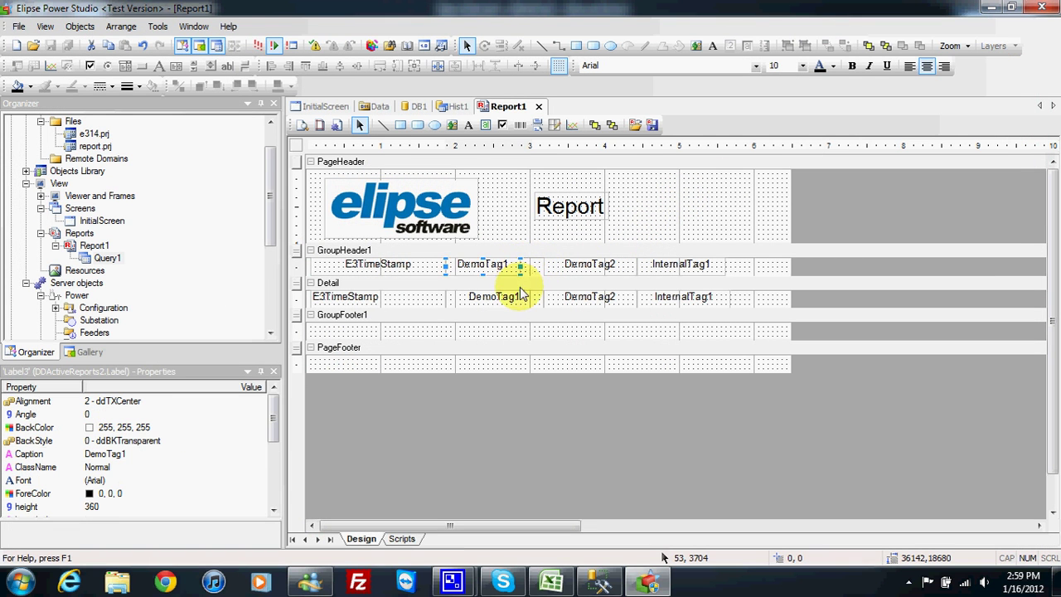
pyautogui.click(539, 300)
pyautogui.click(590, 266)
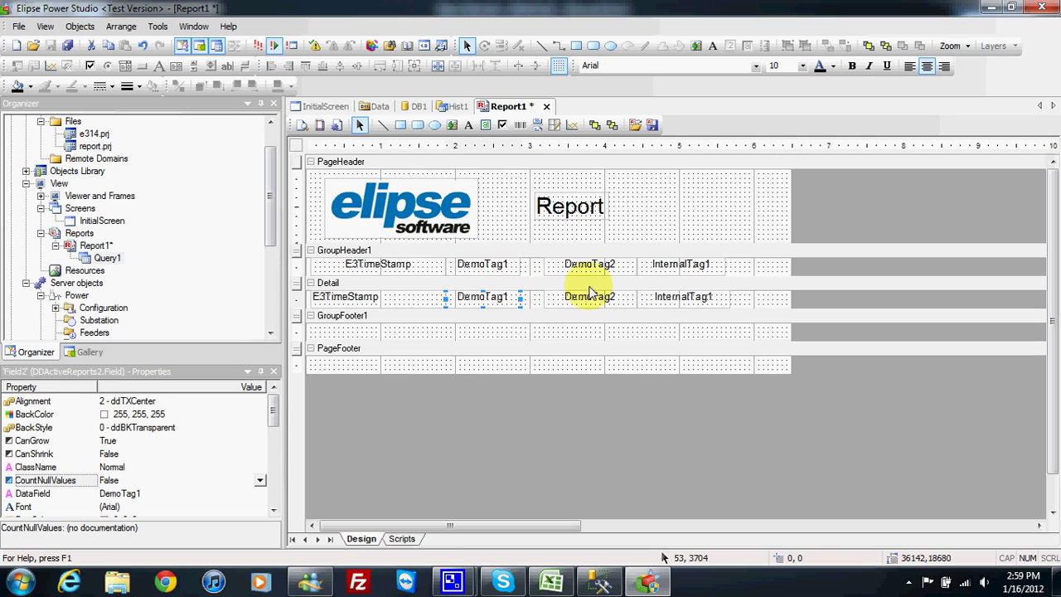
pyautogui.moveTo(537, 267); pyautogui.dragTo(520, 267)
pyautogui.moveTo(635, 265); pyautogui.dragTo(605, 272)
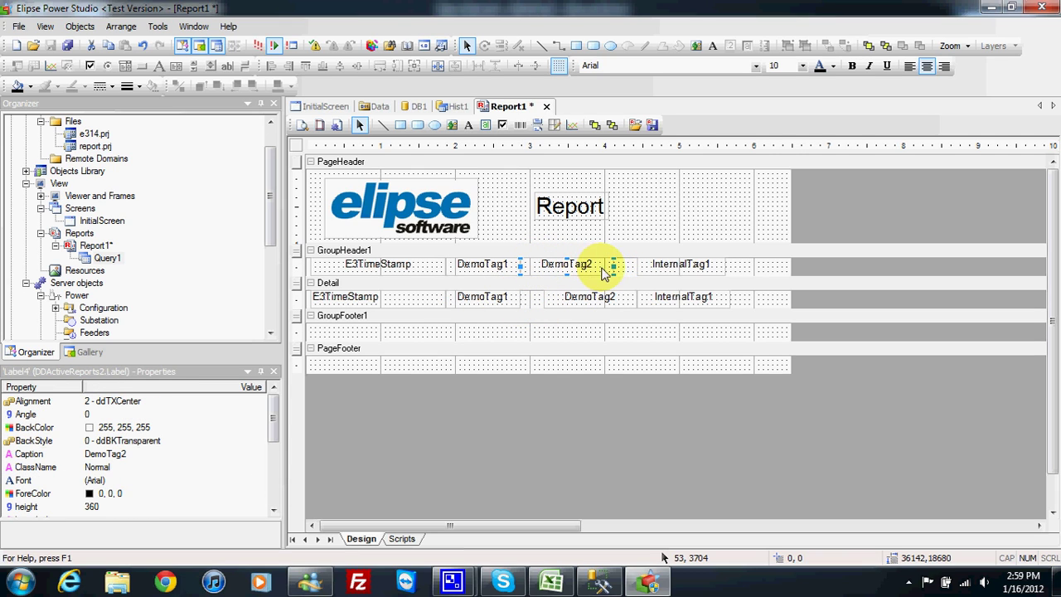
pyautogui.click(580, 296)
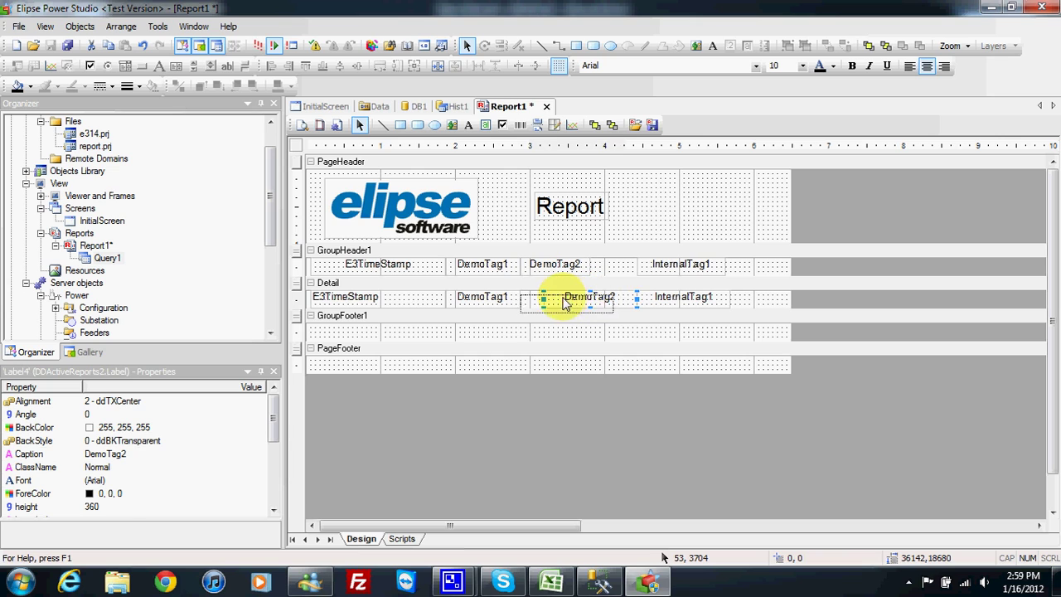
pyautogui.moveTo(540, 300); pyautogui.dragTo(520, 300)
pyautogui.moveTo(620, 299); pyautogui.dragTo(656, 304)
pyautogui.click(667, 265)
pyautogui.click(676, 303)
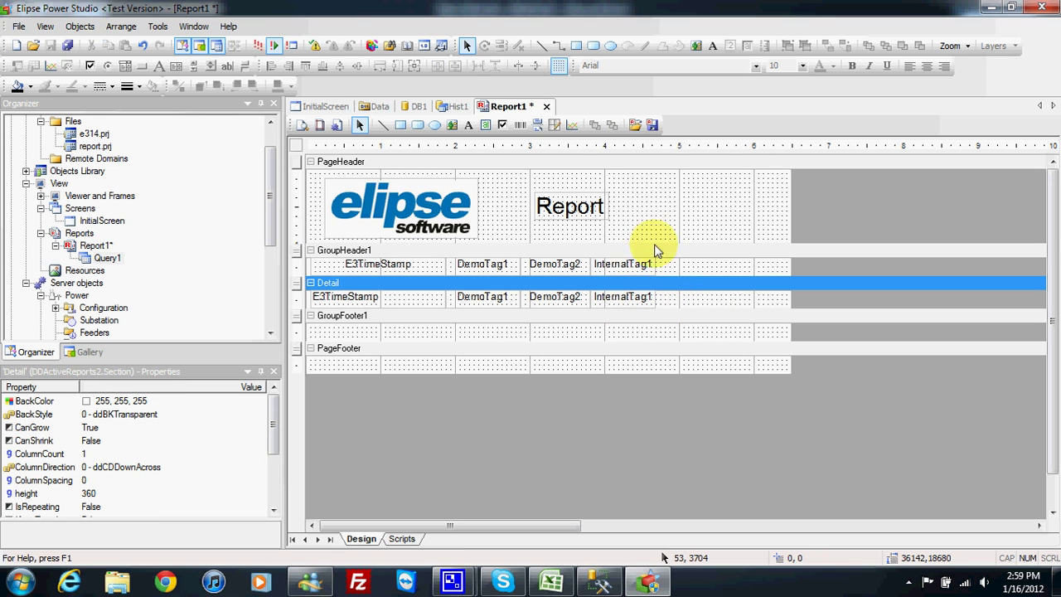
# Draw a barcode object in GroupHeader1, and move it by cutting and pasting into the Detail section beside the InternalTag1 field.
pyautogui.click(520, 126)
pyautogui.moveTo(662, 259); pyautogui.dragTo(786, 274)
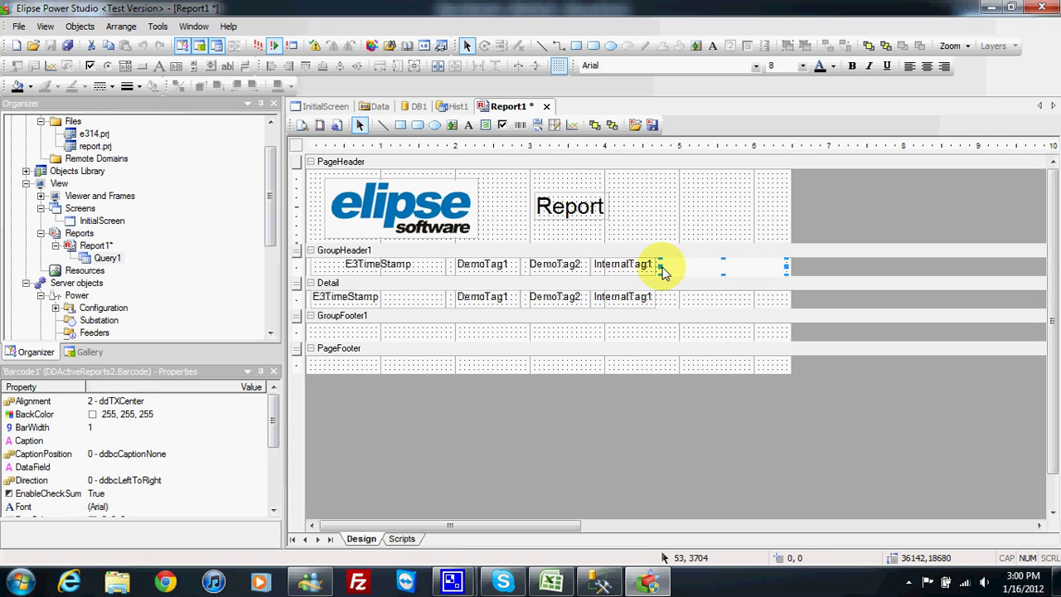
pyautogui.moveTo(663, 274)
pyautogui.mouseDown()
pyautogui.moveTo(682, 268)
pyautogui.moveTo(687, 286)
pyautogui.moveTo(681, 276)
pyautogui.mouseUp()
pyautogui.hotkey('ctrl', 'x')
pyautogui.click(679, 300)
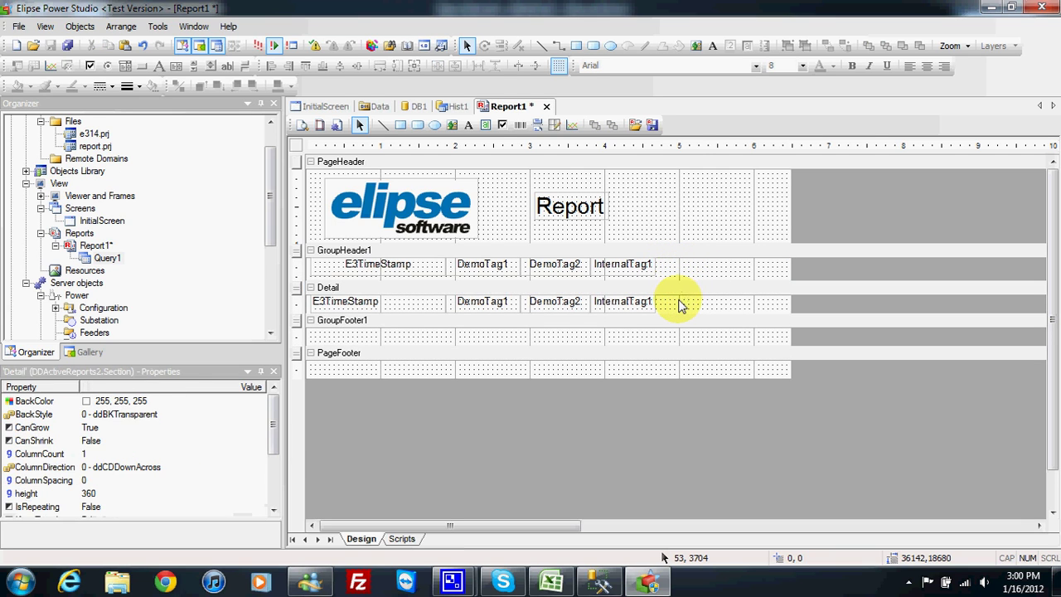
pyautogui.hotkey('ctrl', 'v')
pyautogui.moveTo(403, 301); pyautogui.dragTo(751, 304)
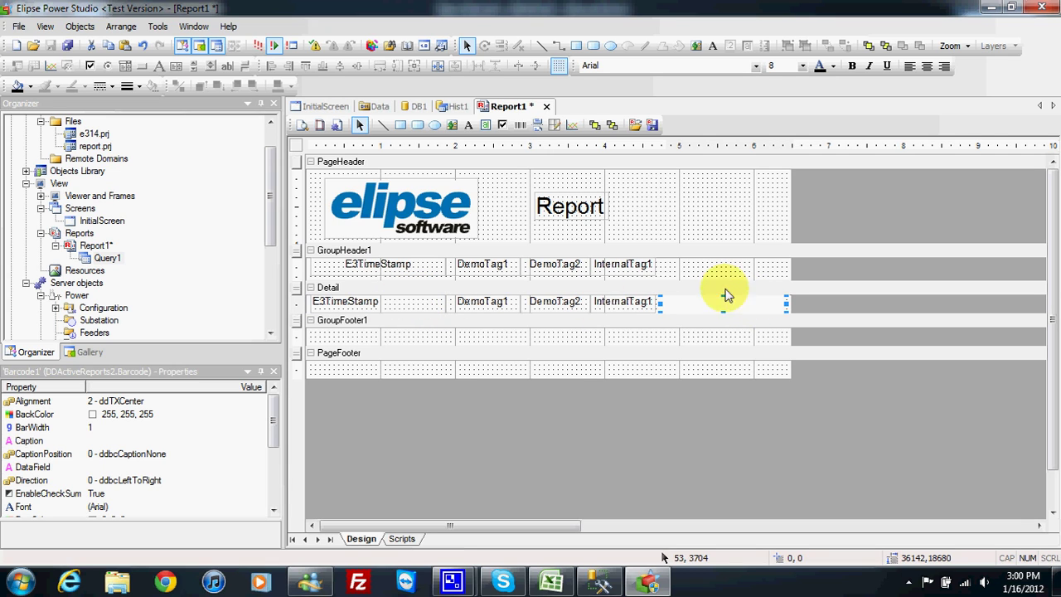
# Add a label in GroupHeader1 above the barcode, with the caption Barcode Demotag2 and centred text.
pyautogui.click(468, 124)
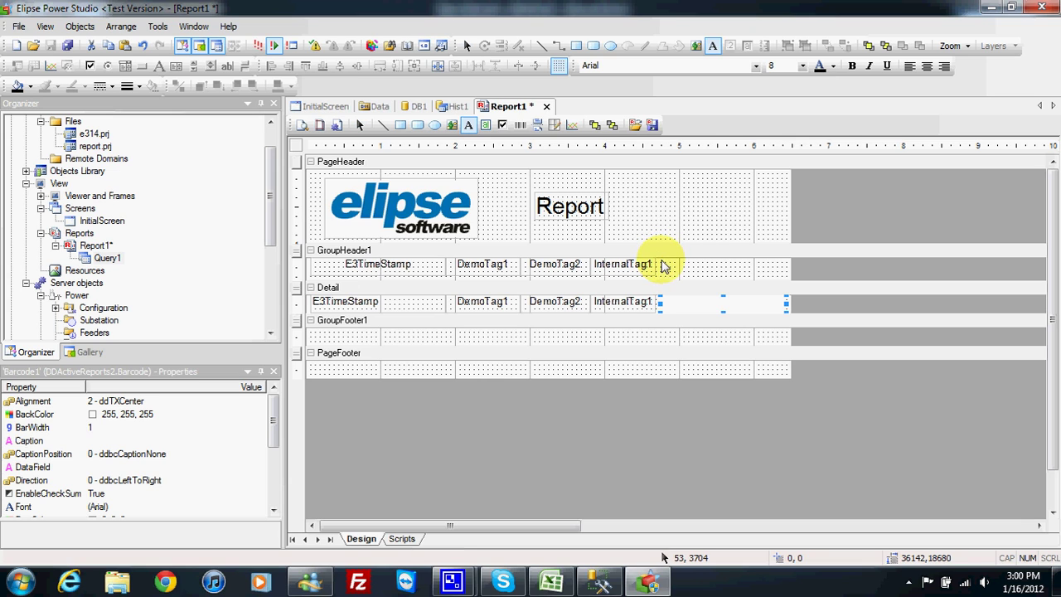
pyautogui.moveTo(657, 264); pyautogui.dragTo(784, 272)
pyautogui.click(721, 264)
pyautogui.click(725, 272)
pyautogui.moveTo(721, 264); pyautogui.dragTo(721, 259)
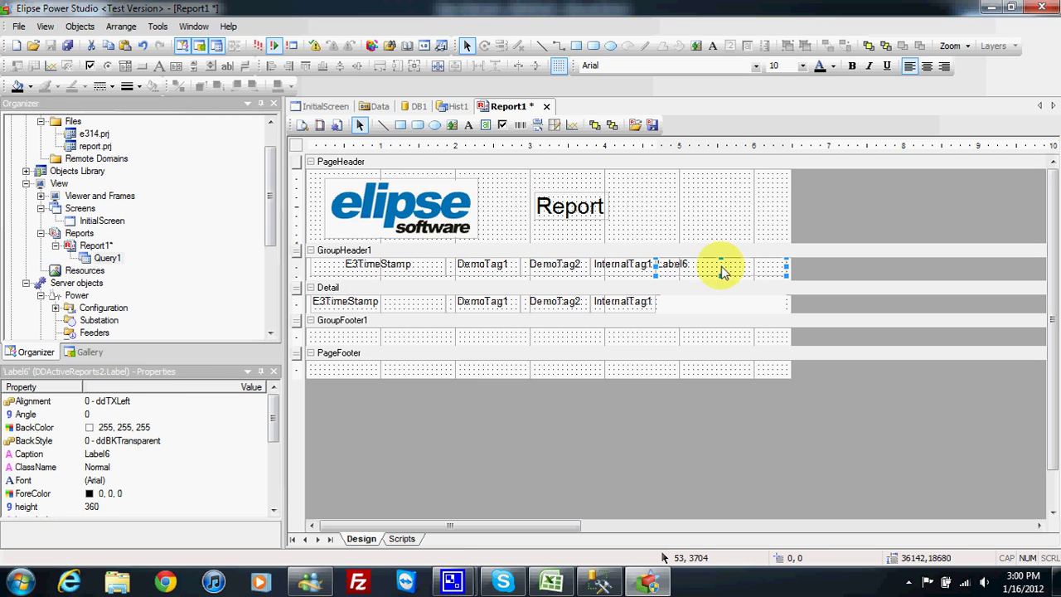
pyautogui.click(128, 458)
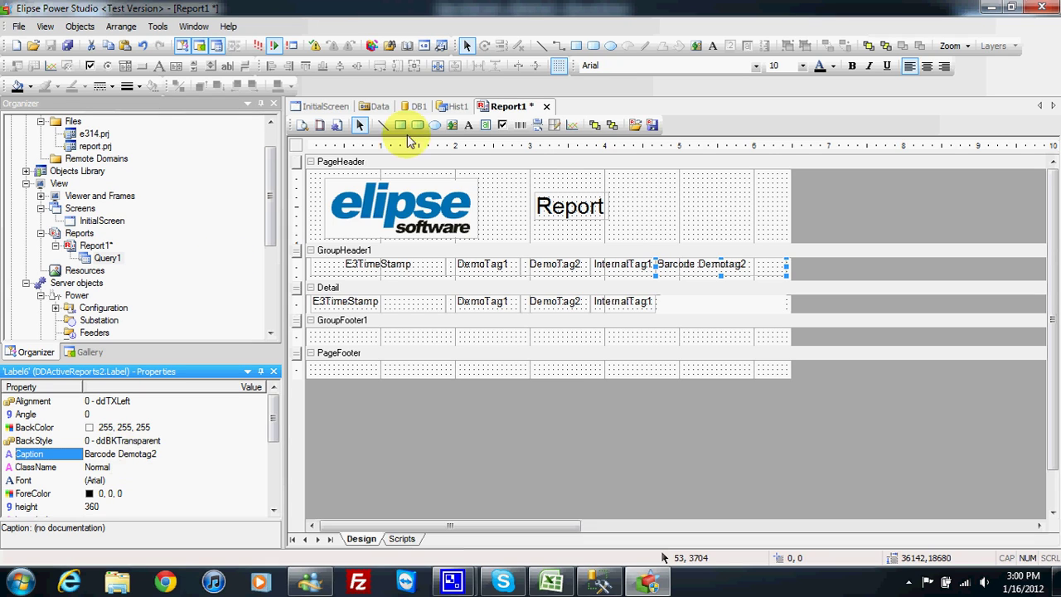
pyautogui.click(927, 65)
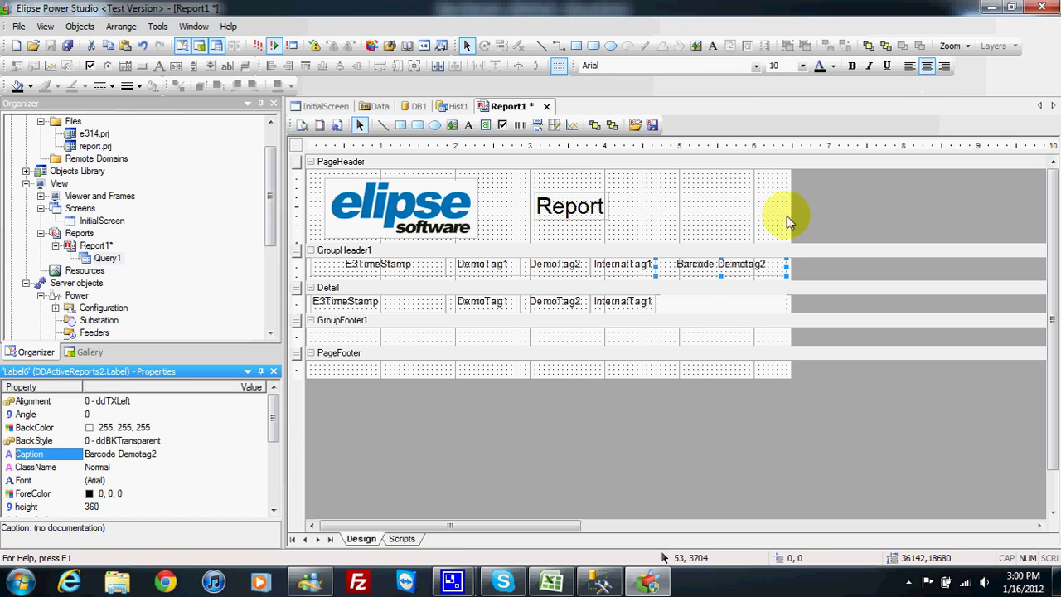
# Set the DataField property of the barcode in the Detail section to Demotag2.
pyautogui.click(685, 310)
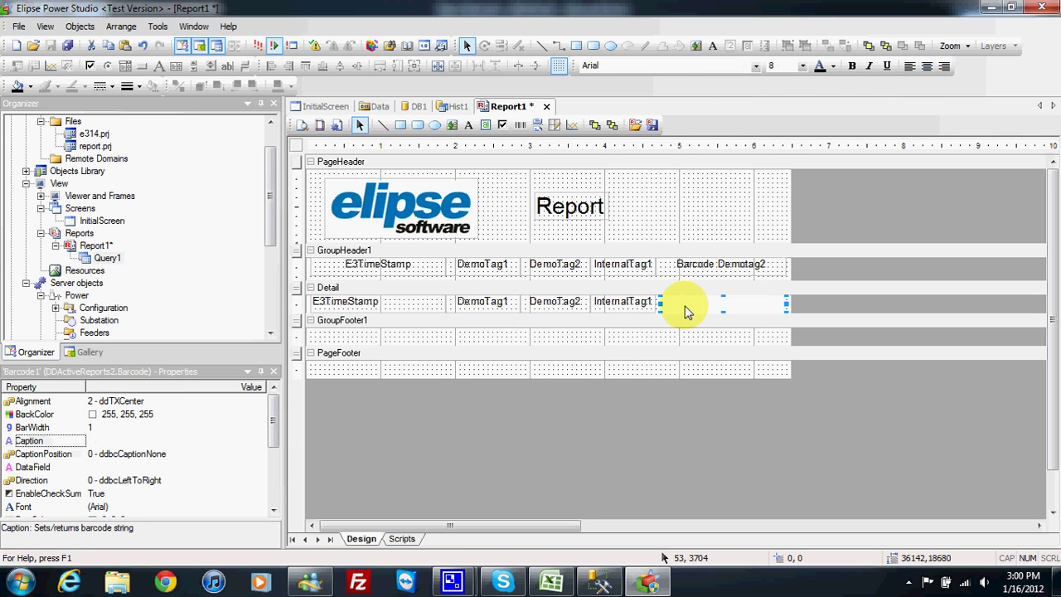
pyautogui.click(195, 469)
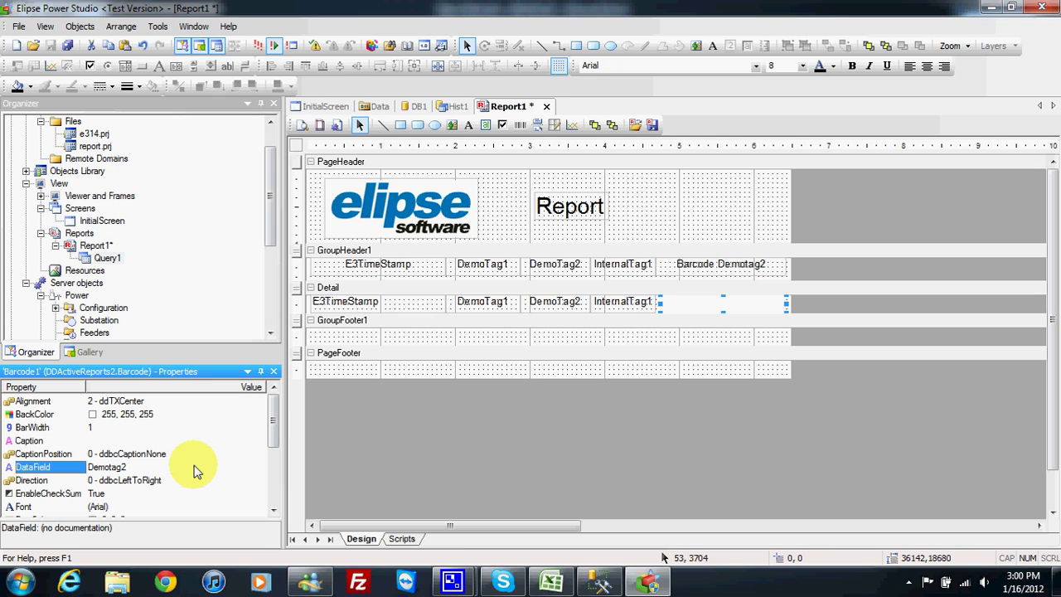
# Correct the barcode's DataField to DemoTag2 and save the report.
pyautogui.click(203, 458)
pyautogui.click(115, 469)
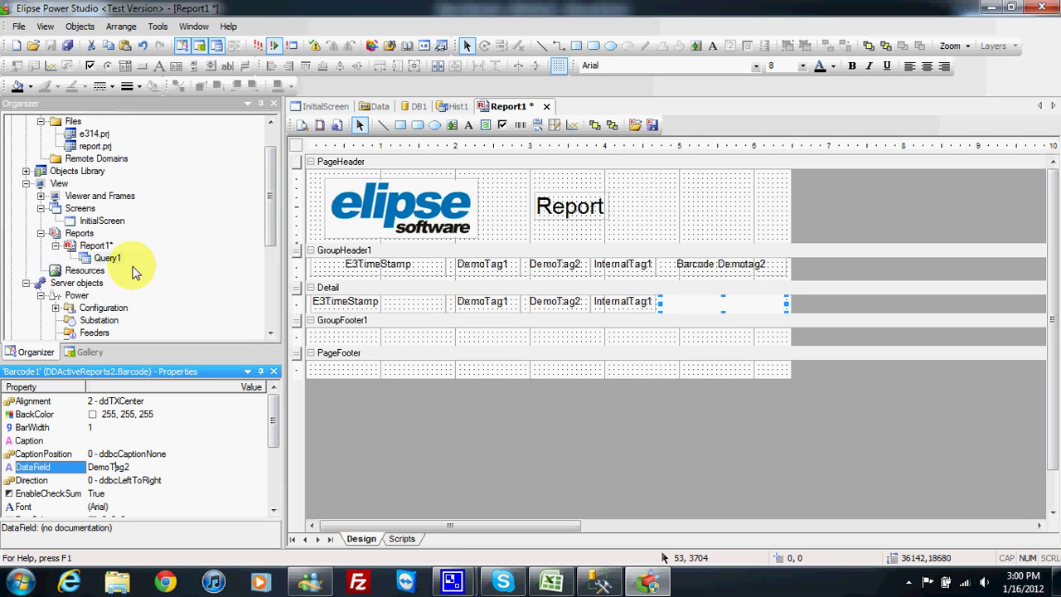
pyautogui.click(68, 46)
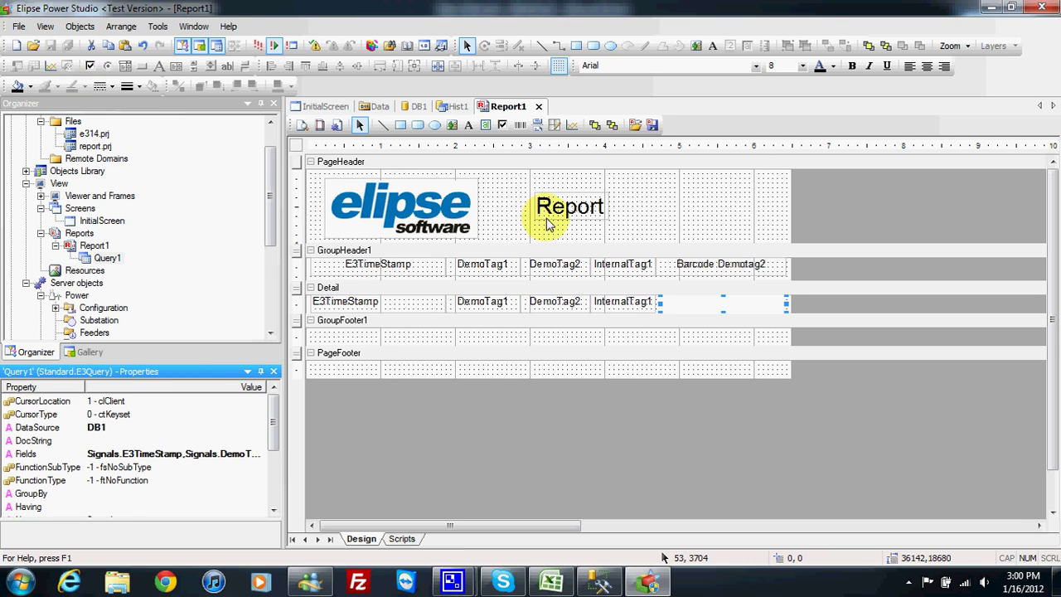
# Extend the Detail section's barcode to meet the edge of the InternalTag1 field, and preview the saved report.
pyautogui.click(646, 301)
pyautogui.click(681, 300)
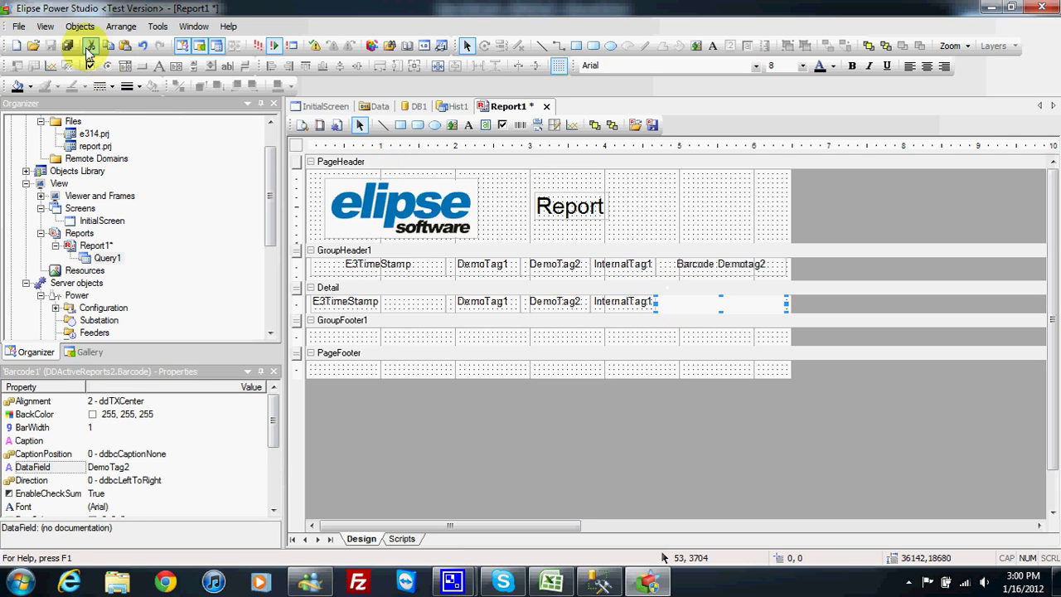
pyautogui.click(304, 131)
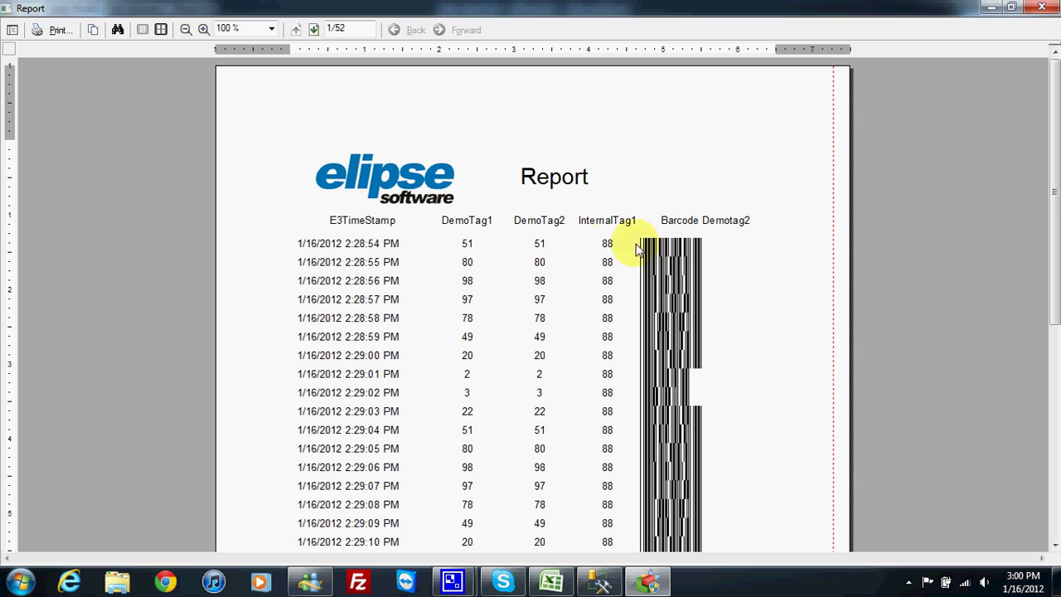
pyautogui.click(1041, 7)
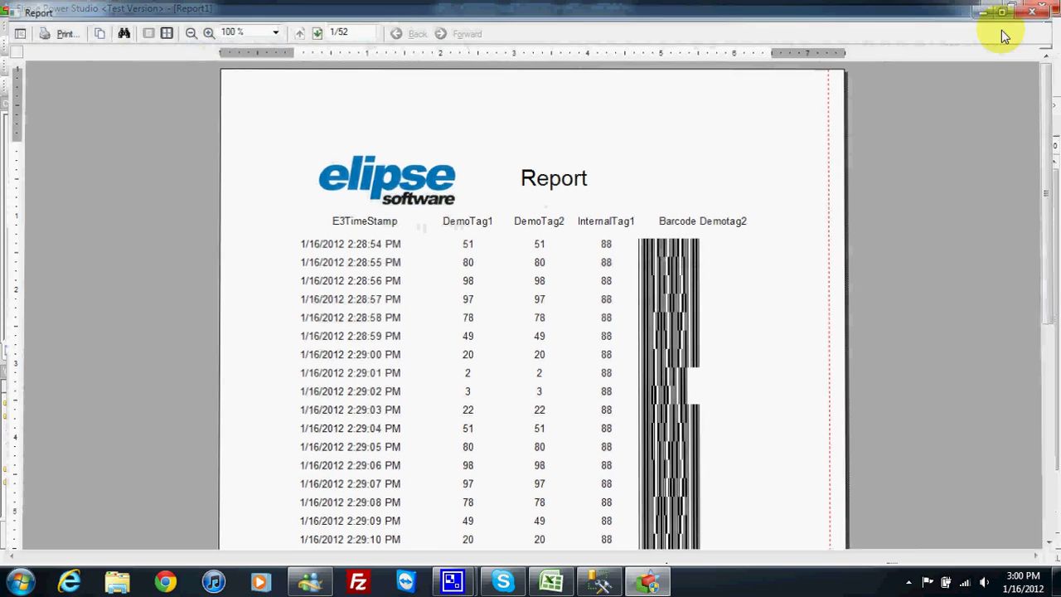
# Increase the Detail section's height slightly to leave a gap between the barcode rows, and preview the saved report again.
pyautogui.click(565, 312)
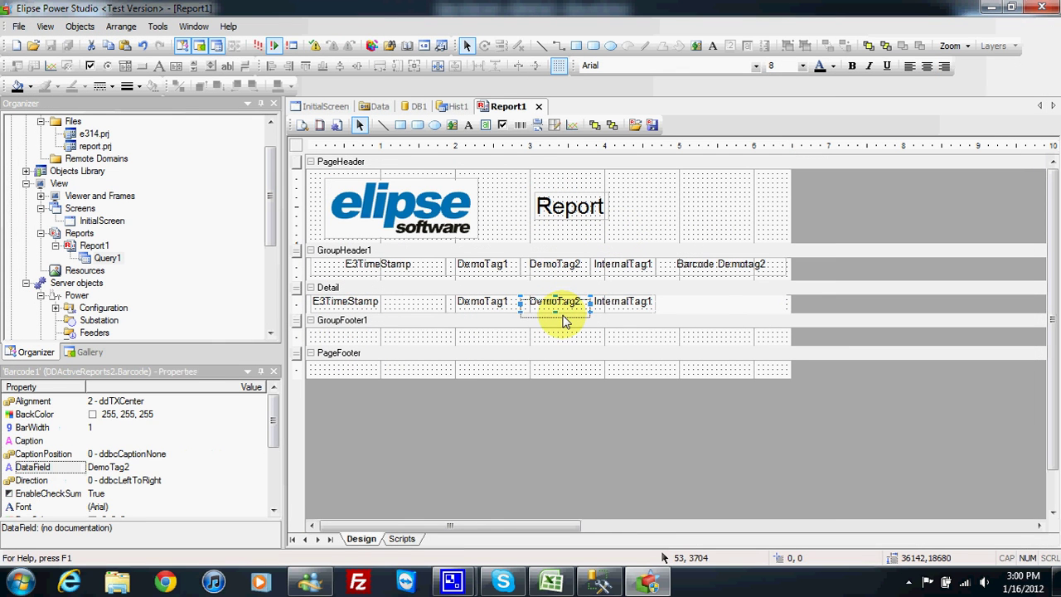
pyautogui.click(561, 315)
pyautogui.moveTo(555, 321); pyautogui.dragTo(556, 324)
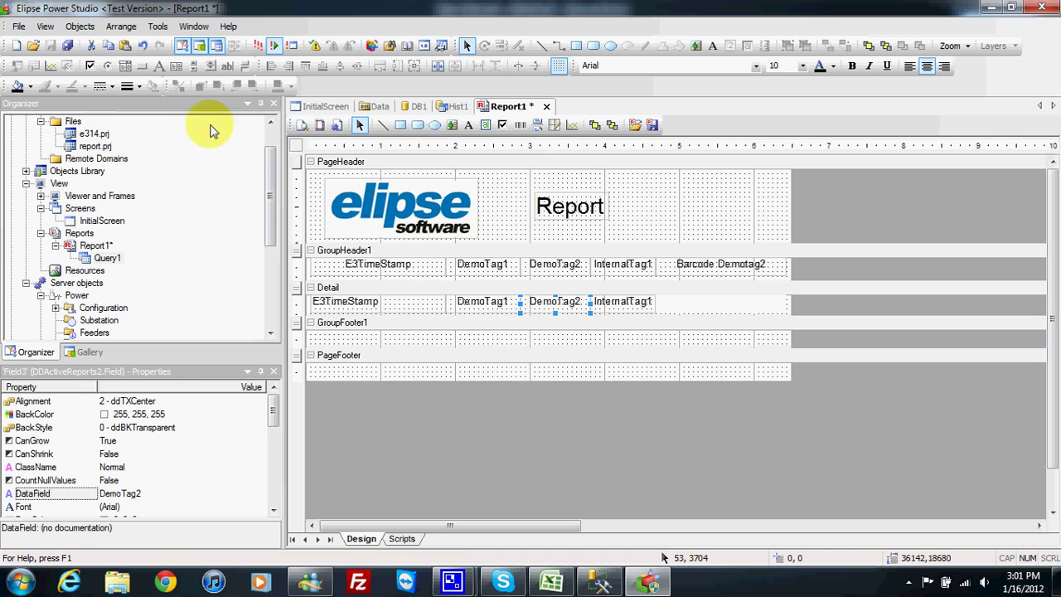
pyautogui.click(256, 46)
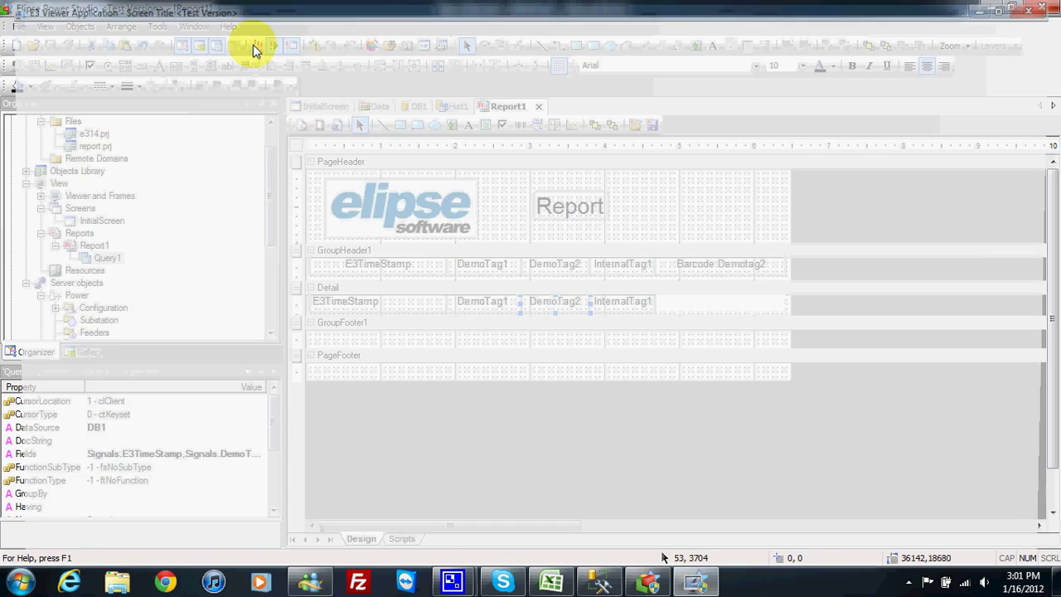
pyautogui.click(1041, 8)
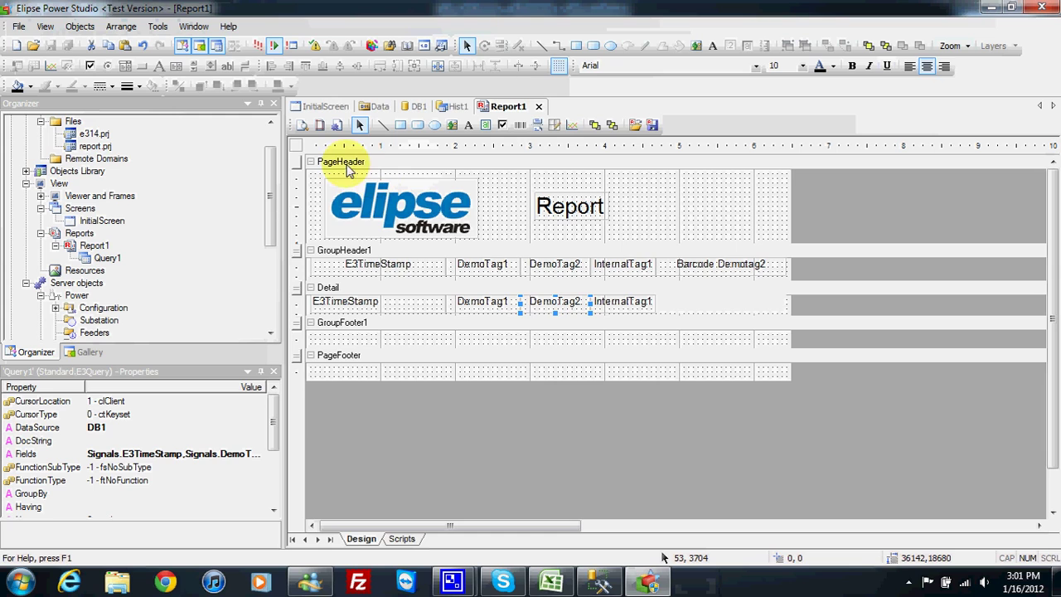
pyautogui.click(305, 124)
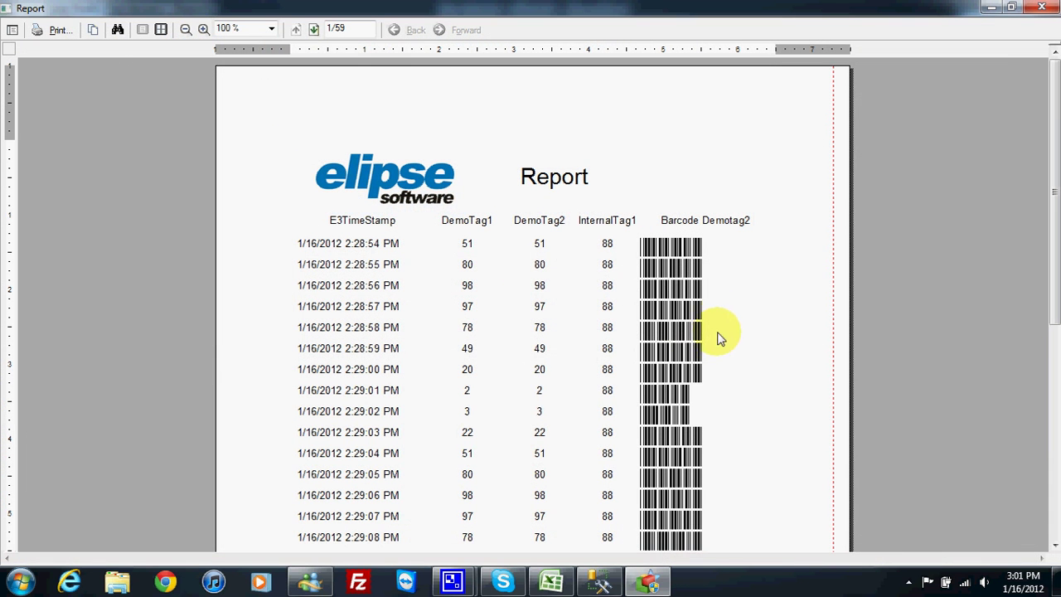